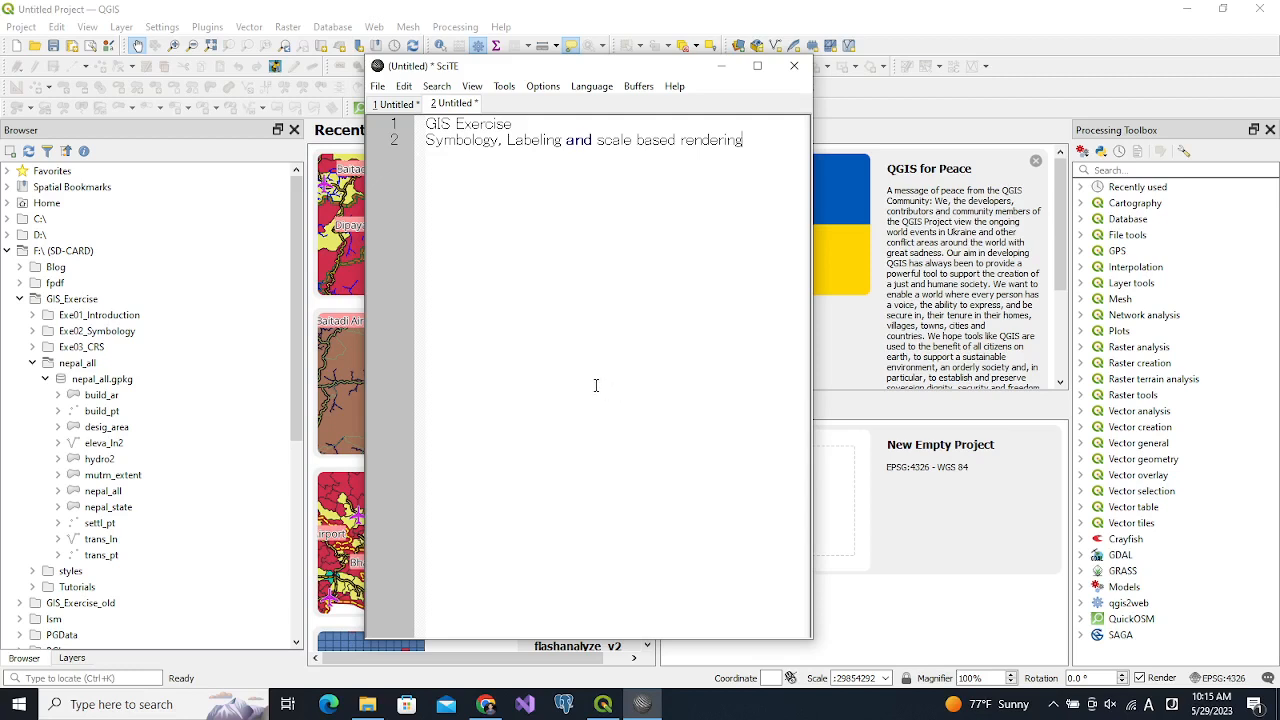
- Show the download notes, switch to QGIS and re-expand nepal_all.gpkg to view its layers
{"action": "left_click", "coordinate": [390, 104]}
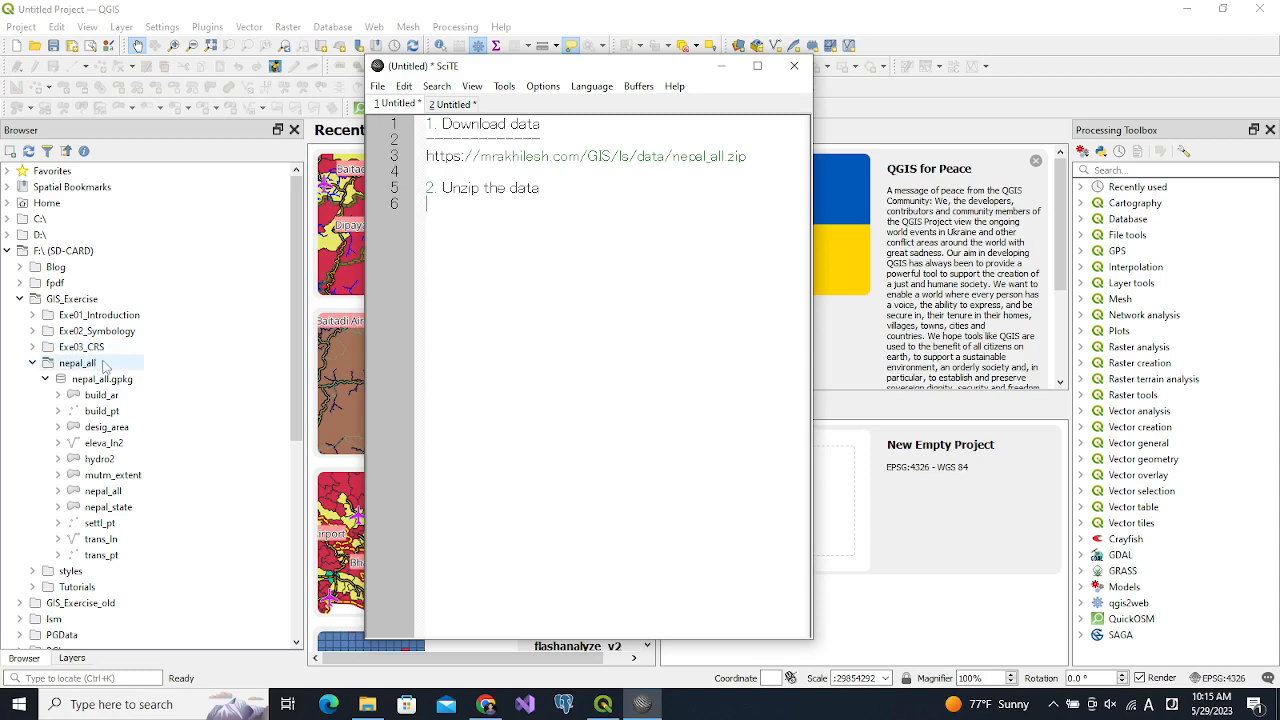
{"action": "left_click", "coordinate": [45, 382]}
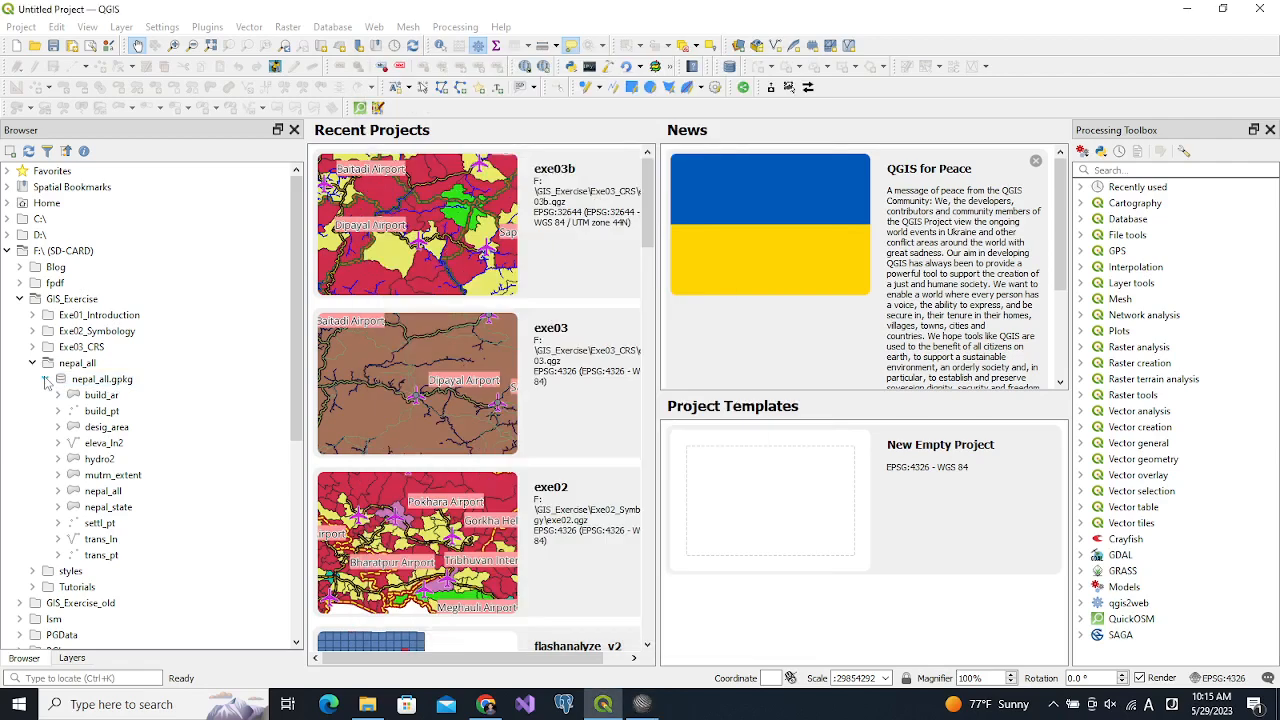
{"action": "double_click", "coordinate": [110, 380]}
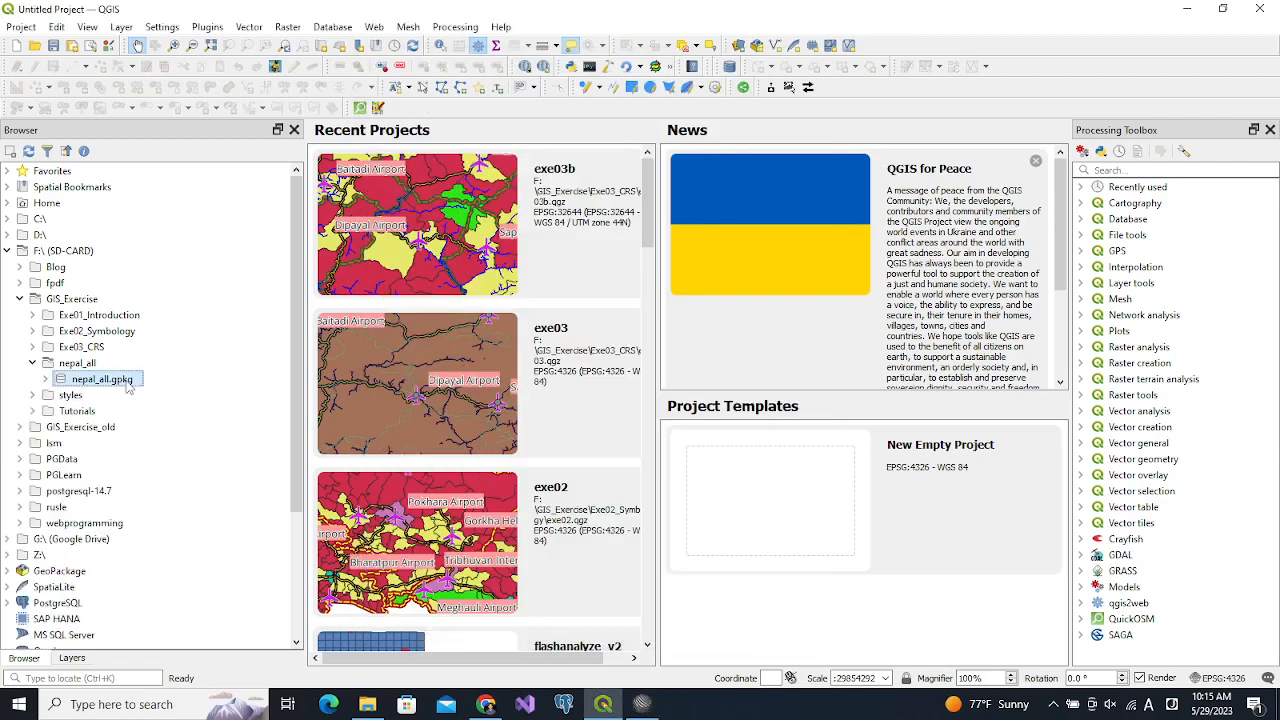
{"action": "left_click", "coordinate": [47, 380]}
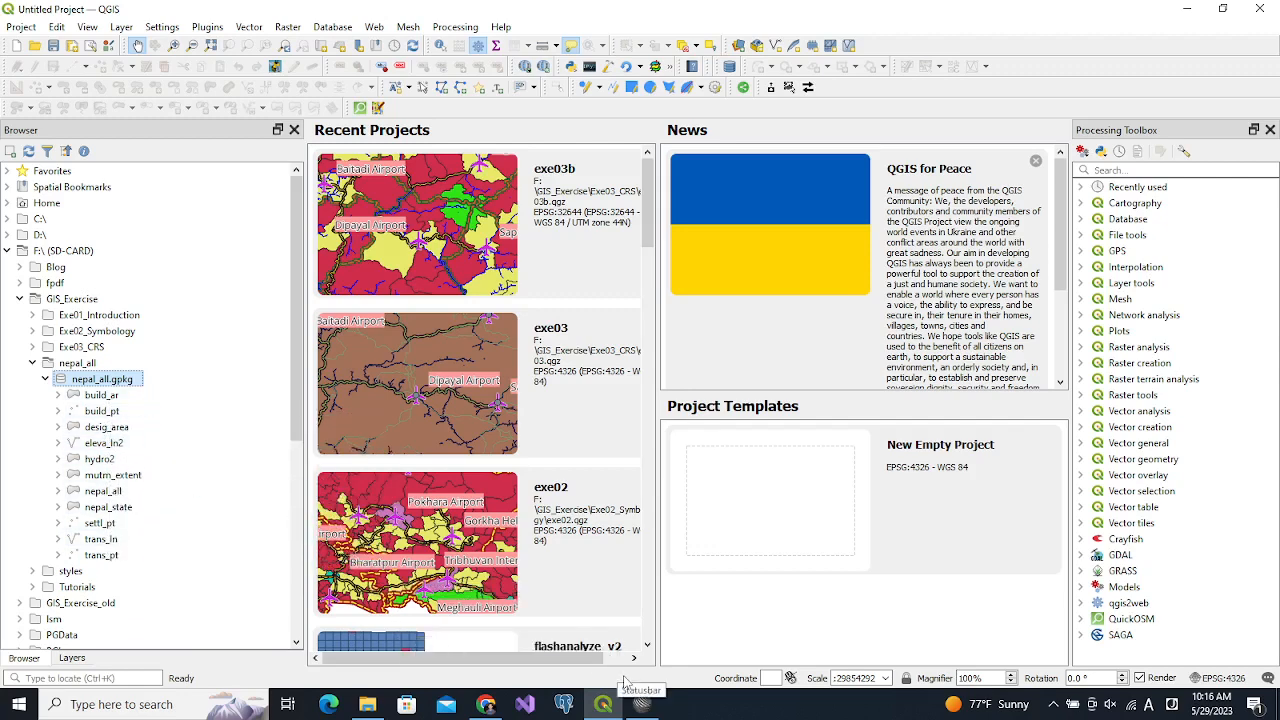
- Switch to the SciTE notes and add the heading "3. Layers of data" with the line "nepal_all : Municipalities of Nepal"
{"action": "left_click", "coordinate": [642, 704]}
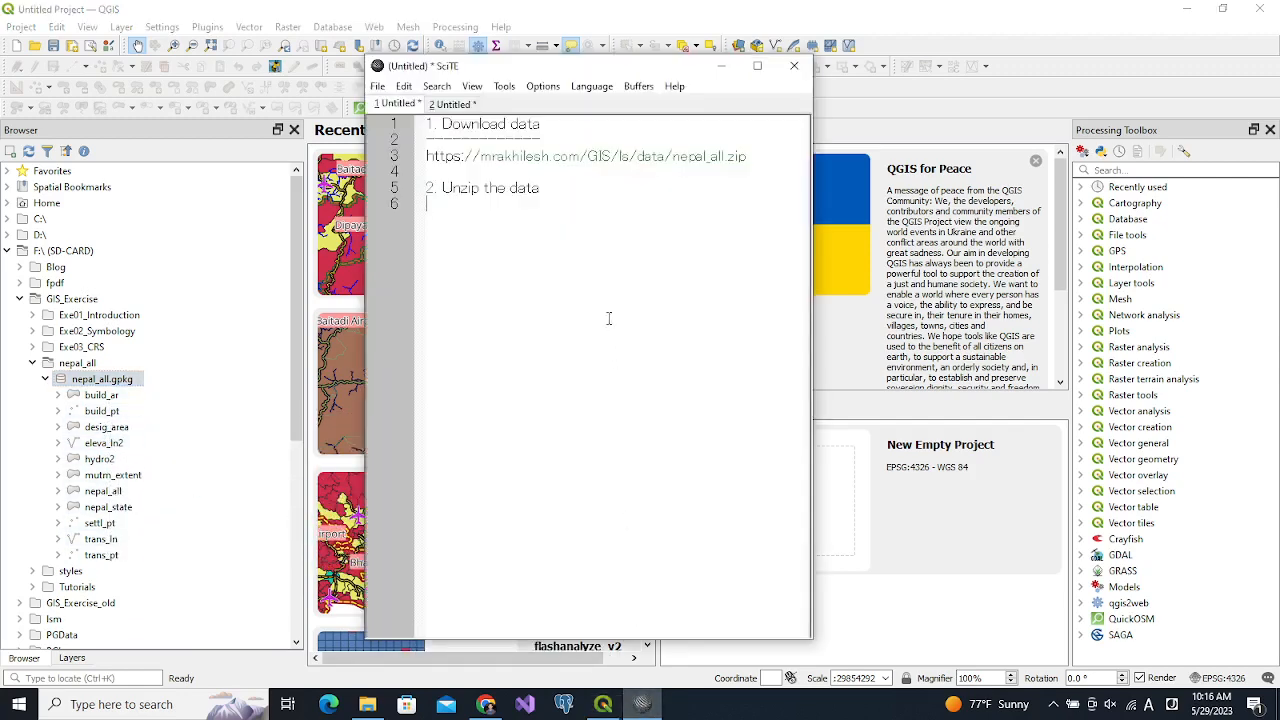
{"action": "key", "text": "Return"}
{"action": "type", "text": "3. Layers of data"}
{"action": "key", "text": "Return"}
{"action": "type", "text": "nepal"}
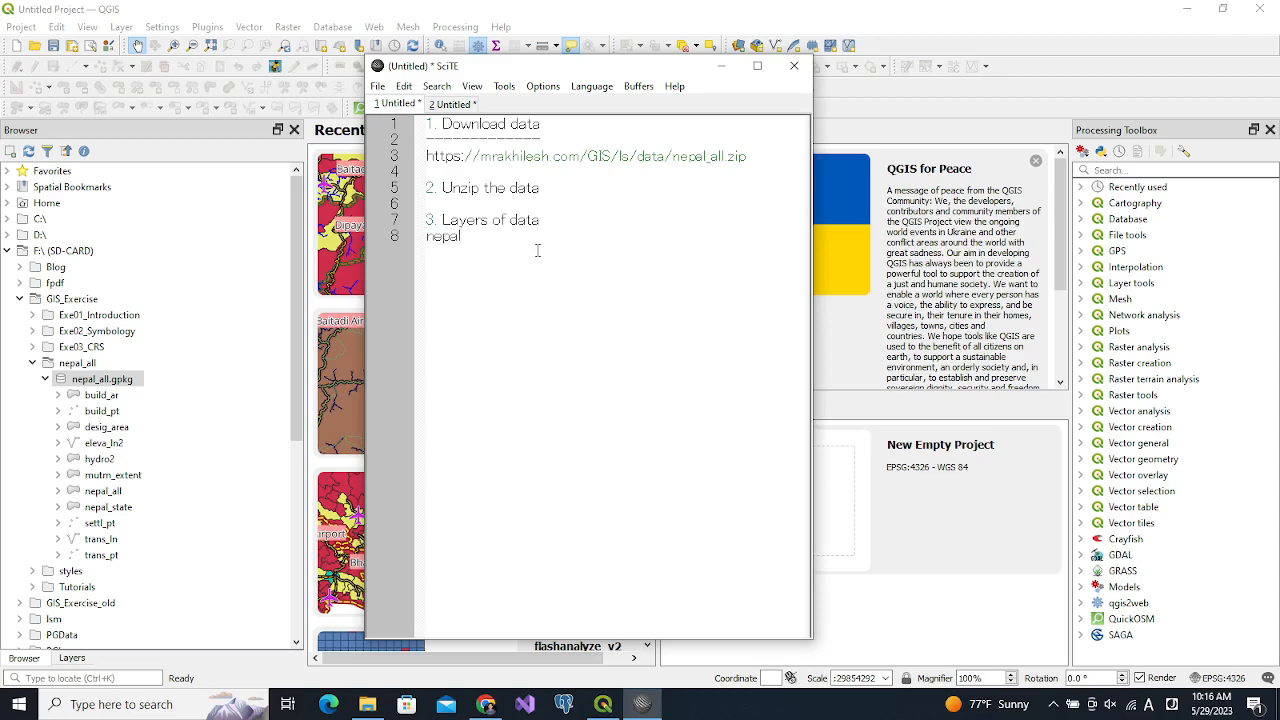
{"action": "type", "text": "_all : Municipalitit"}
{"action": "key", "text": "BackSpace"}
{"action": "type", "text": "es of Nepal"}
{"action": "key", "text": "Return"}
- Add the note lines "nepal_state: Province boundary" and "trans_ln: Roads" below the nepal_all entry
{"action": "type", "text": "N"}
{"action": "key", "text": "BackSpace"}
{"action": "type", "text": "nepal"}
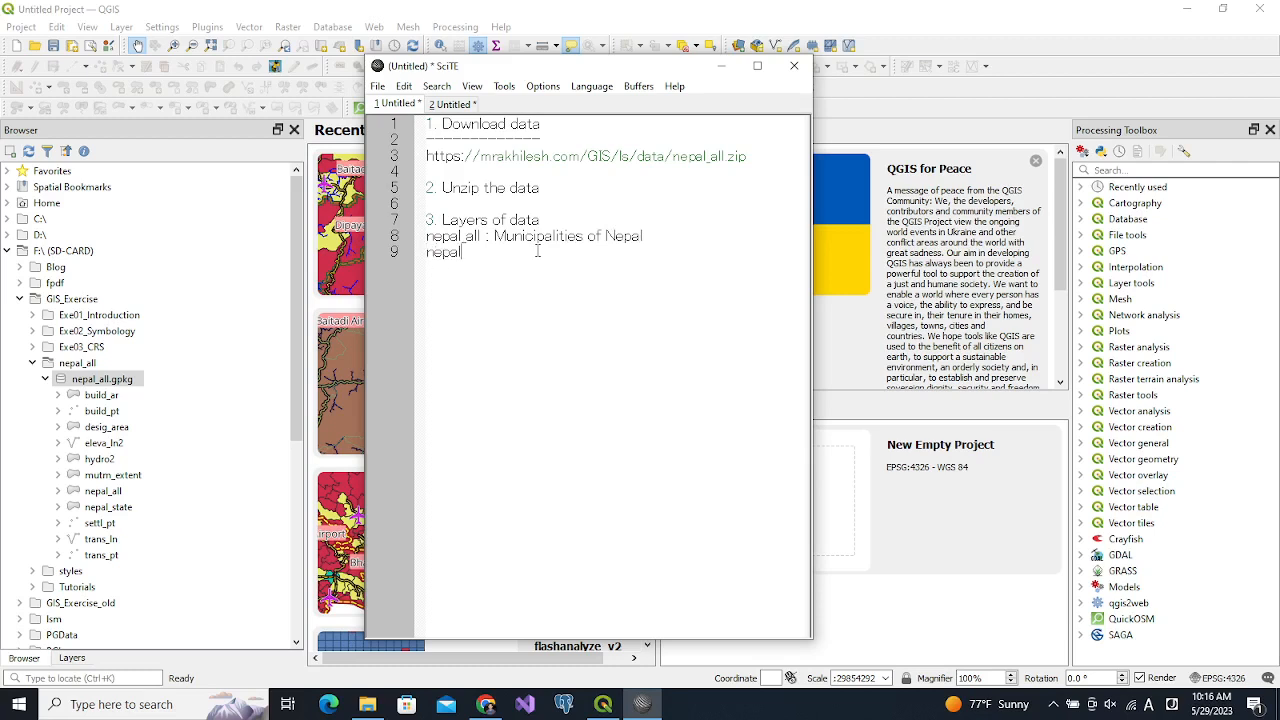
{"action": "type", "text": "_state: Province bo"}
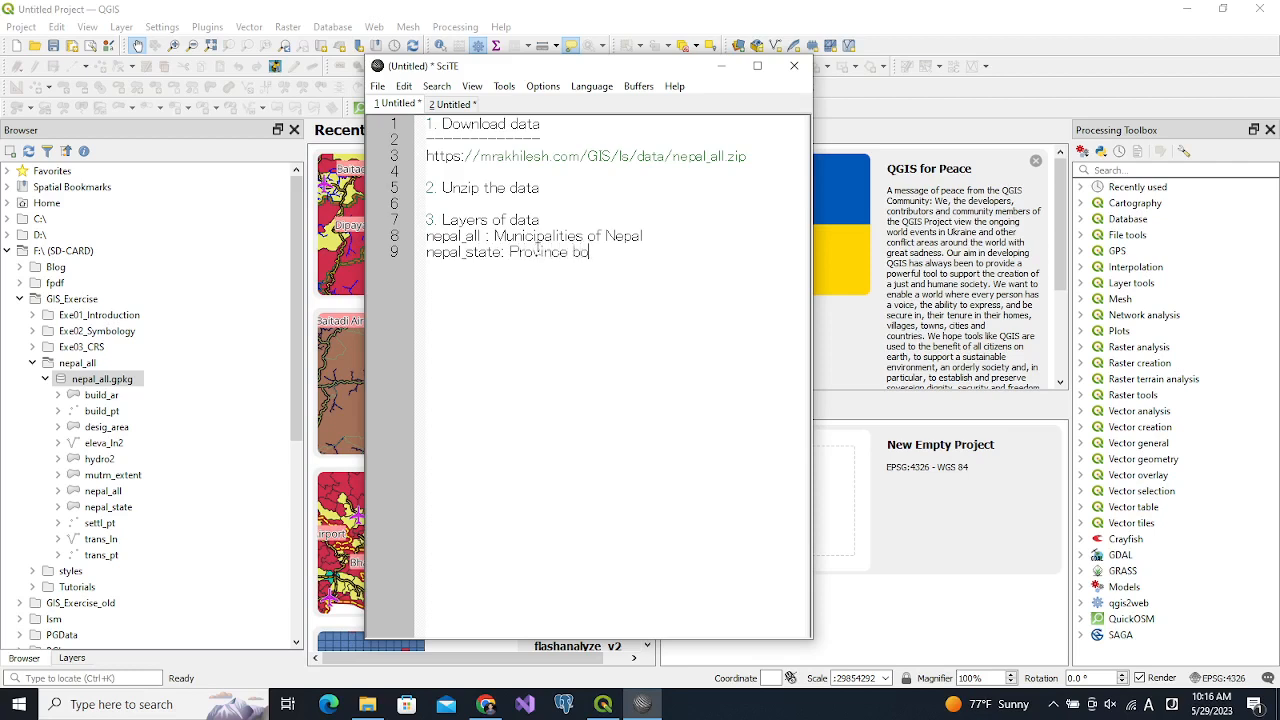
{"action": "type", "text": "undary"}
{"action": "key", "text": "Return"}
{"action": "type", "text": "trans_ln: Roads "}
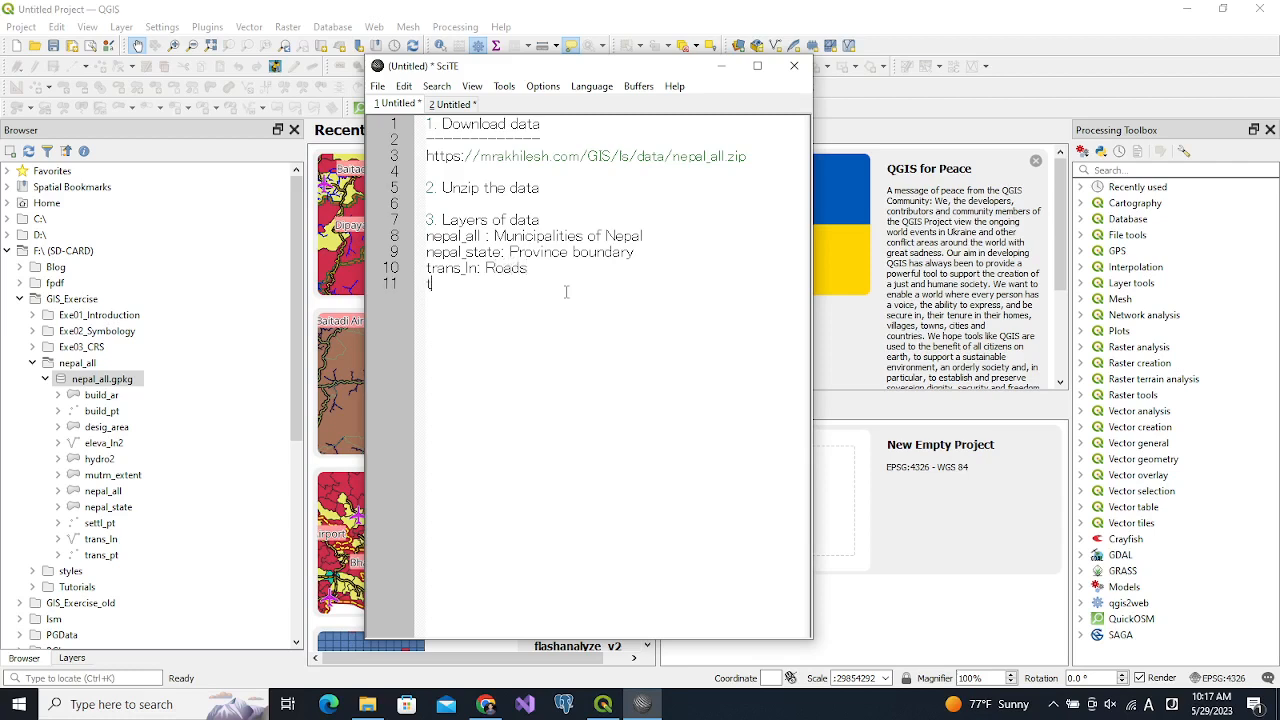
- Add the note lines "trans_pt: Airports" and "settle_pt: Settlement" to the layer list
{"action": "type", "text": "trans_pt: Airports"}
{"action": "key", "text": "Return"}
{"action": "type", "text": "settle"}
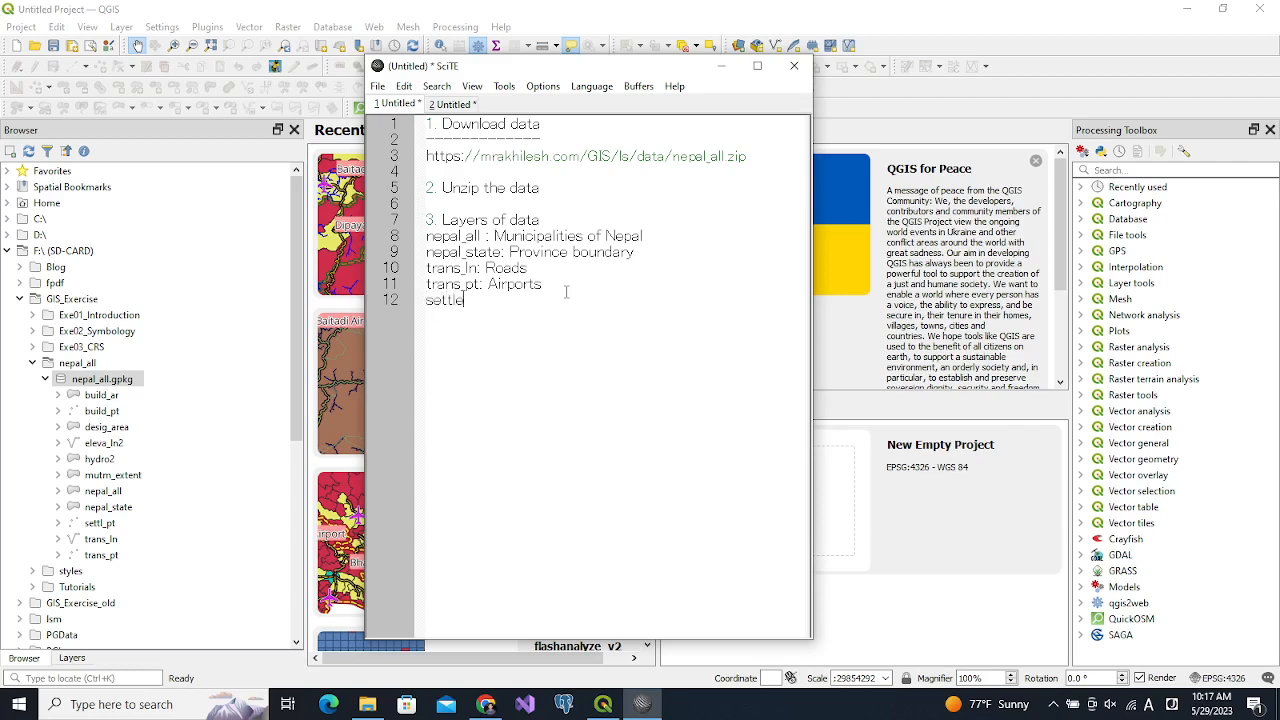
{"action": "type", "text": "_pt*"}
{"action": "key", "text": "BackSpace"}
{"action": "type", "text": ": Settlement"}
{"action": "key", "text": "Return"}
- Add the note lines "hydro2: River (as polygon)" and "elev_ln2: Contour line" to the layer list
{"action": "type", "text": "hydro"}
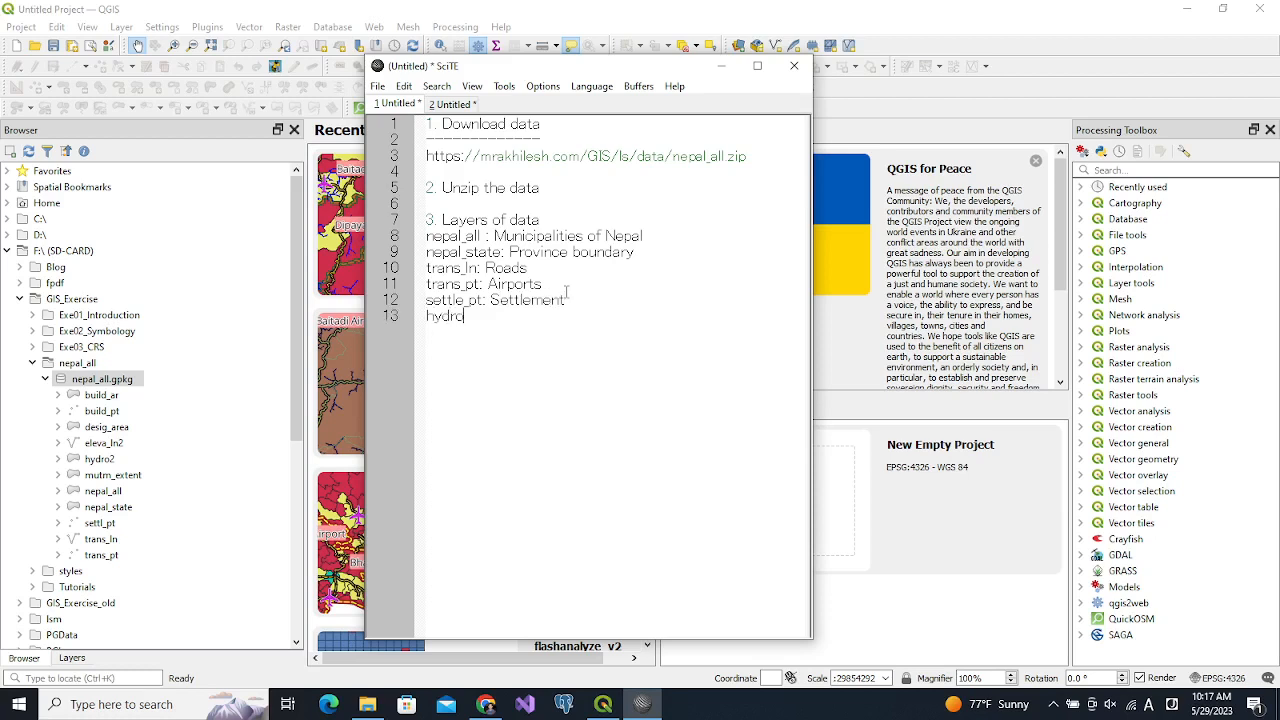
{"action": "type", "text": "2:"}
{"action": "type", "text": "River (as polygon"}
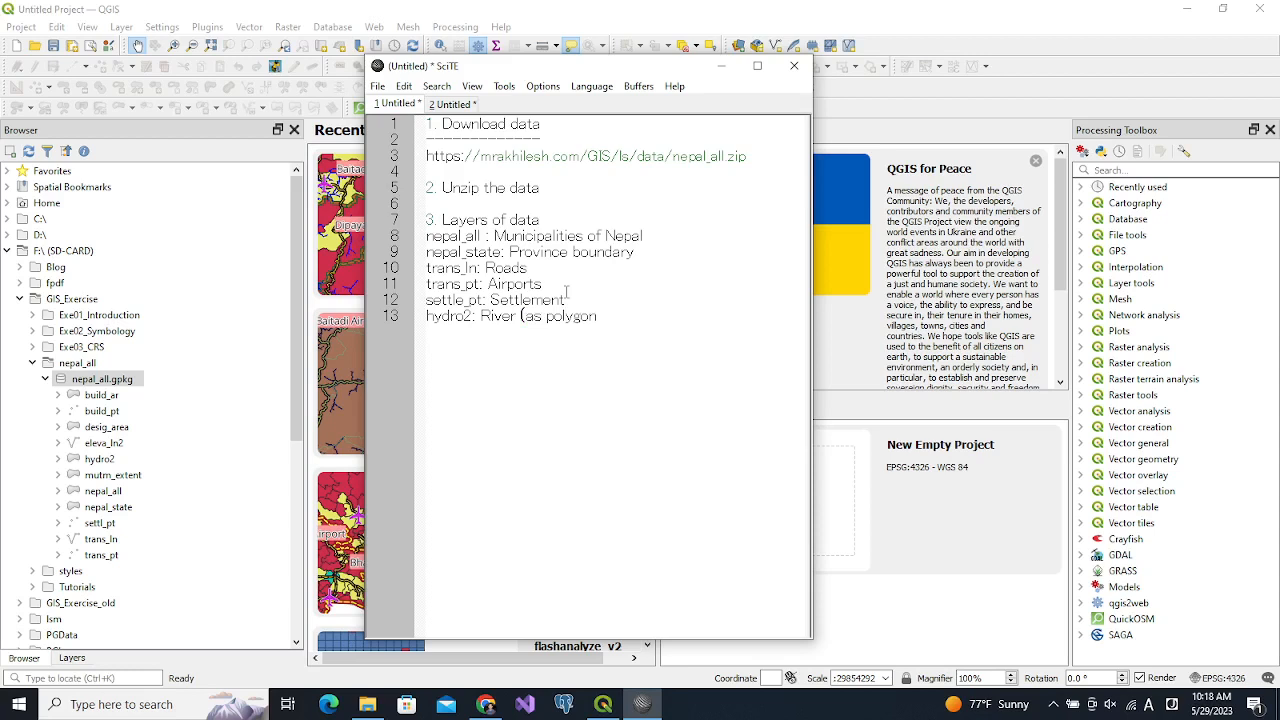
{"action": "type", "text": ")"}
{"action": "type", "text": "ele"}
{"action": "type", "text": "v"}
{"action": "type", "text": "_ln2"}
{"action": "type", "text": ":"}
{"action": "type", "text": " Contour"}
{"action": "type", "text": " line"}
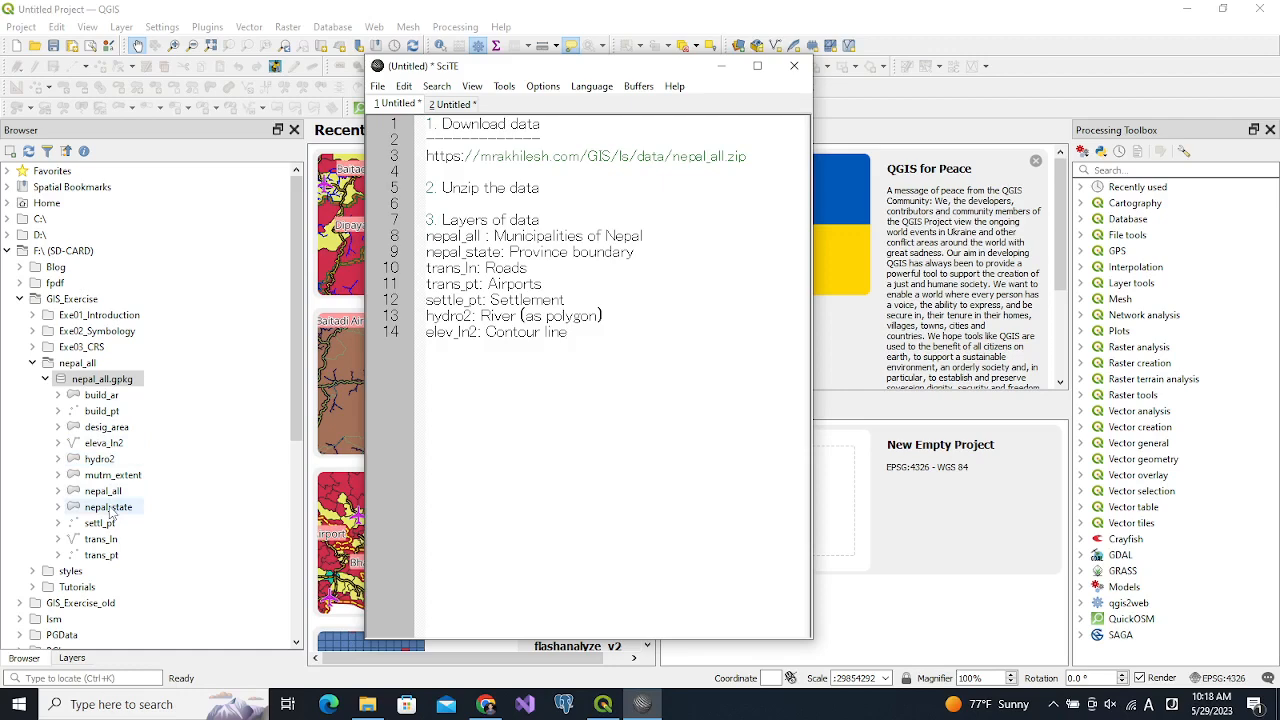
- Switch to QGIS and add the nepal_state layer from nepal_all.gpkg to the project map
{"action": "left_click_drag", "start_coordinate": [112, 512], "coordinate": [440, 504]}
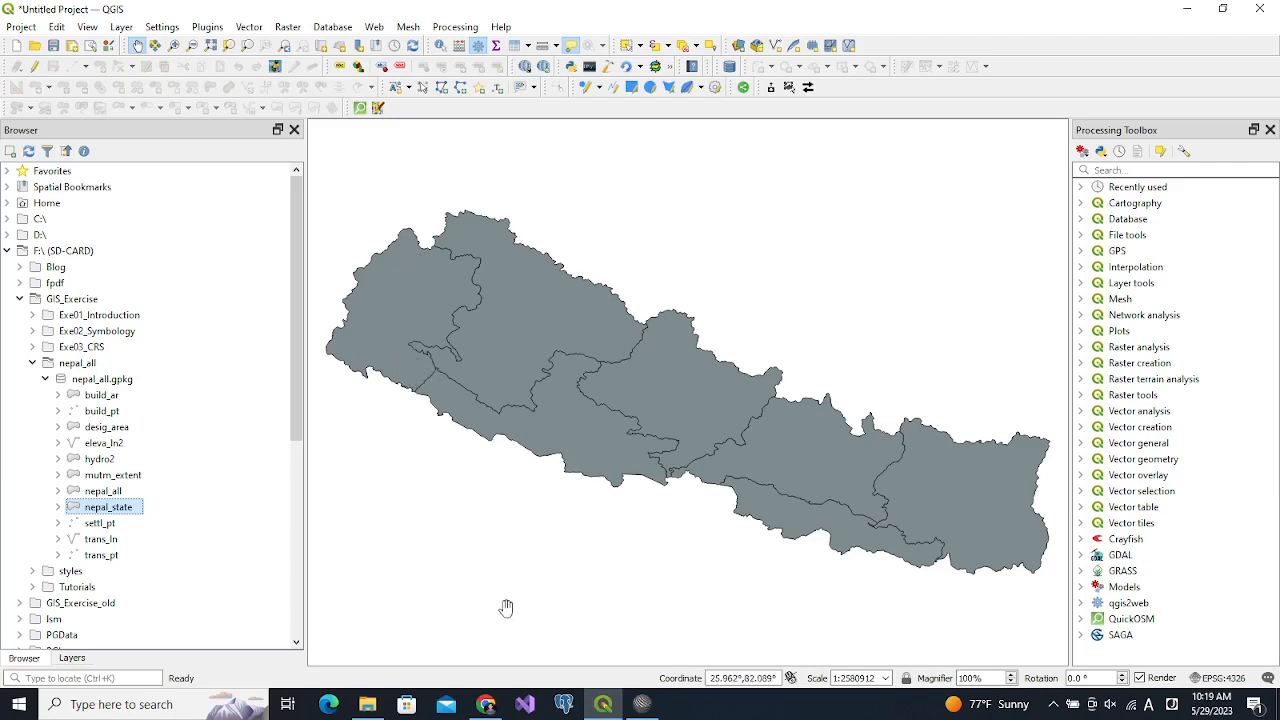
{"action": "left_click", "coordinate": [1061, 706]}
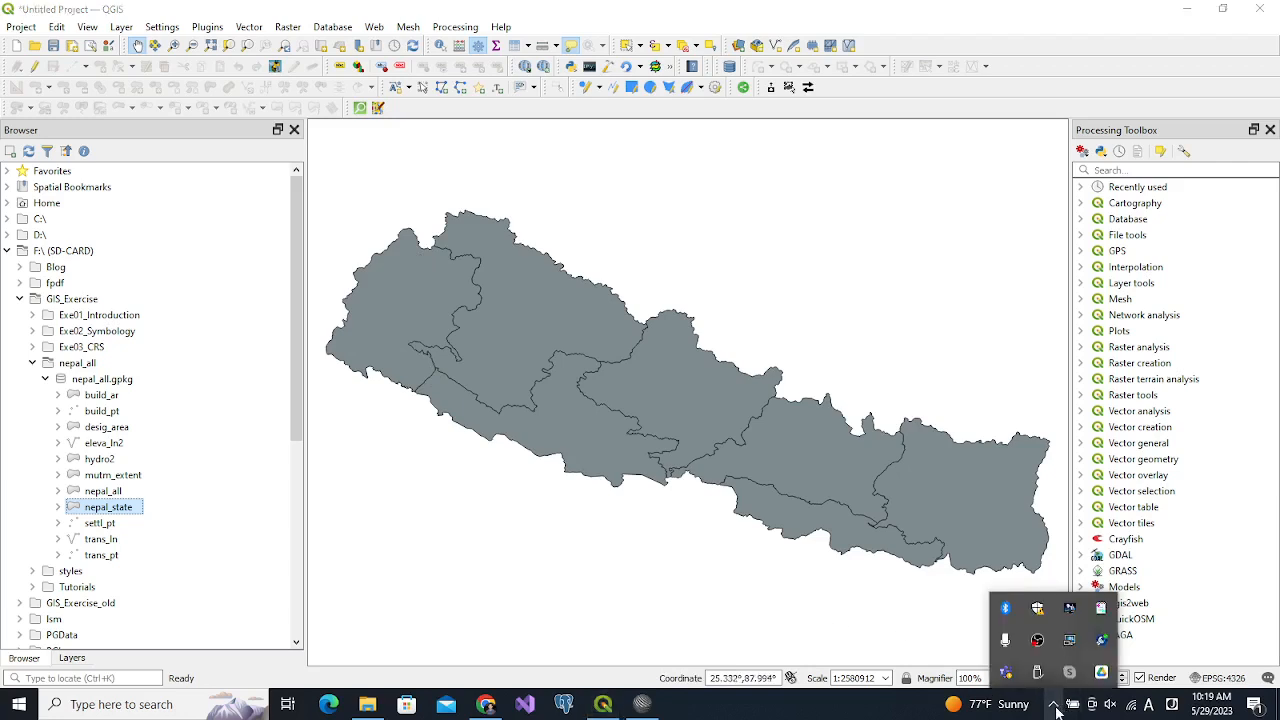
{"action": "right_click", "coordinate": [1037, 642]}
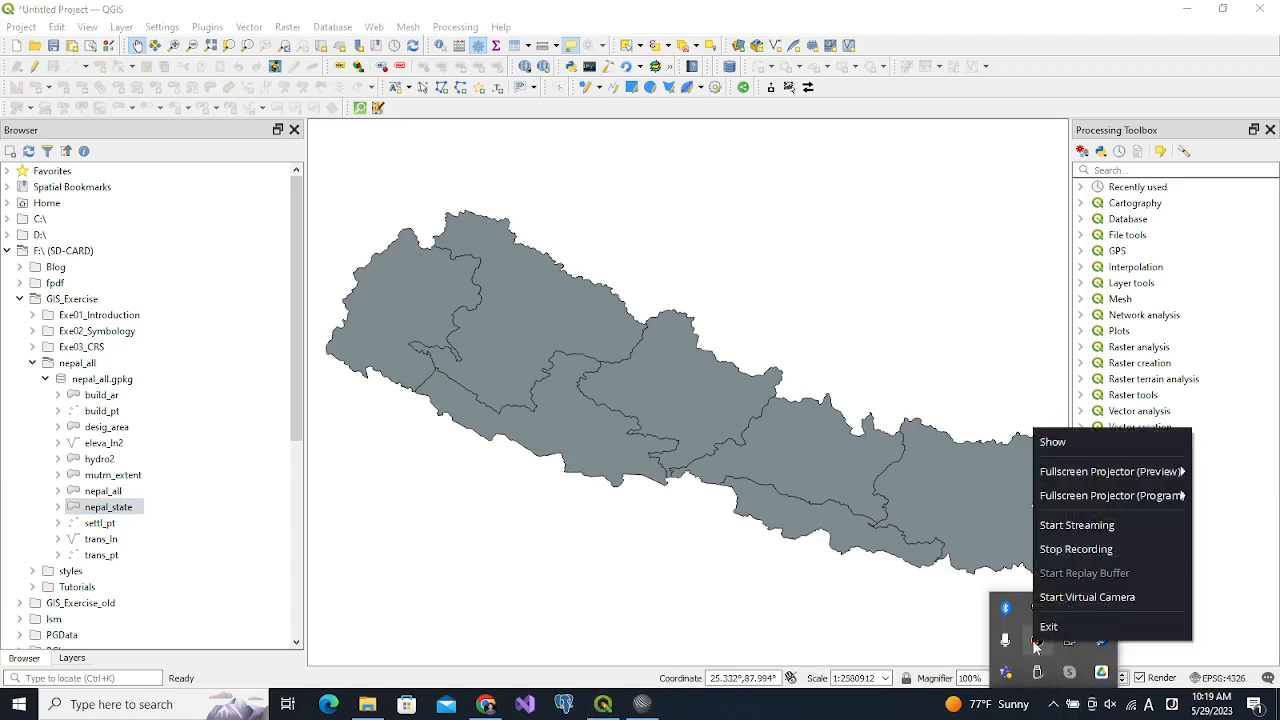
{"action": "left_click", "coordinate": [1074, 550]}
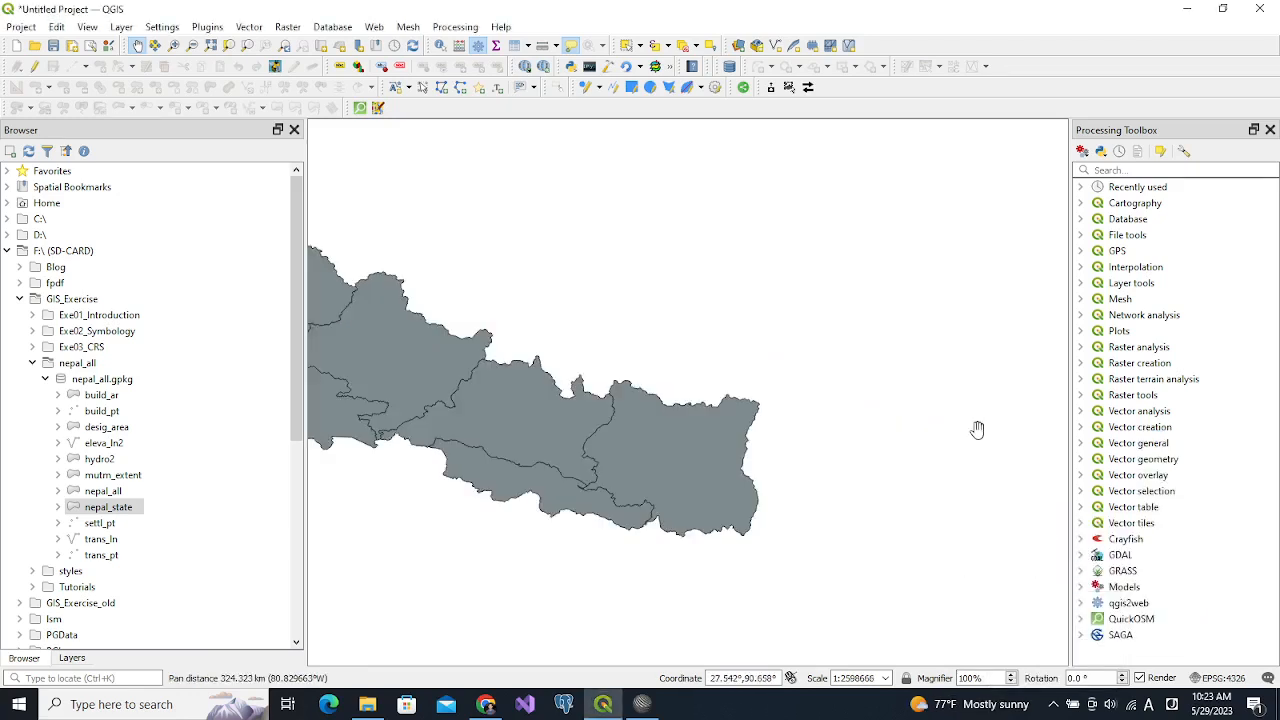
- Open the layer properties of nepal_state from the project's layer list
{"action": "left_click_drag", "start_coordinate": [536, 424], "coordinate": [824, 478]}
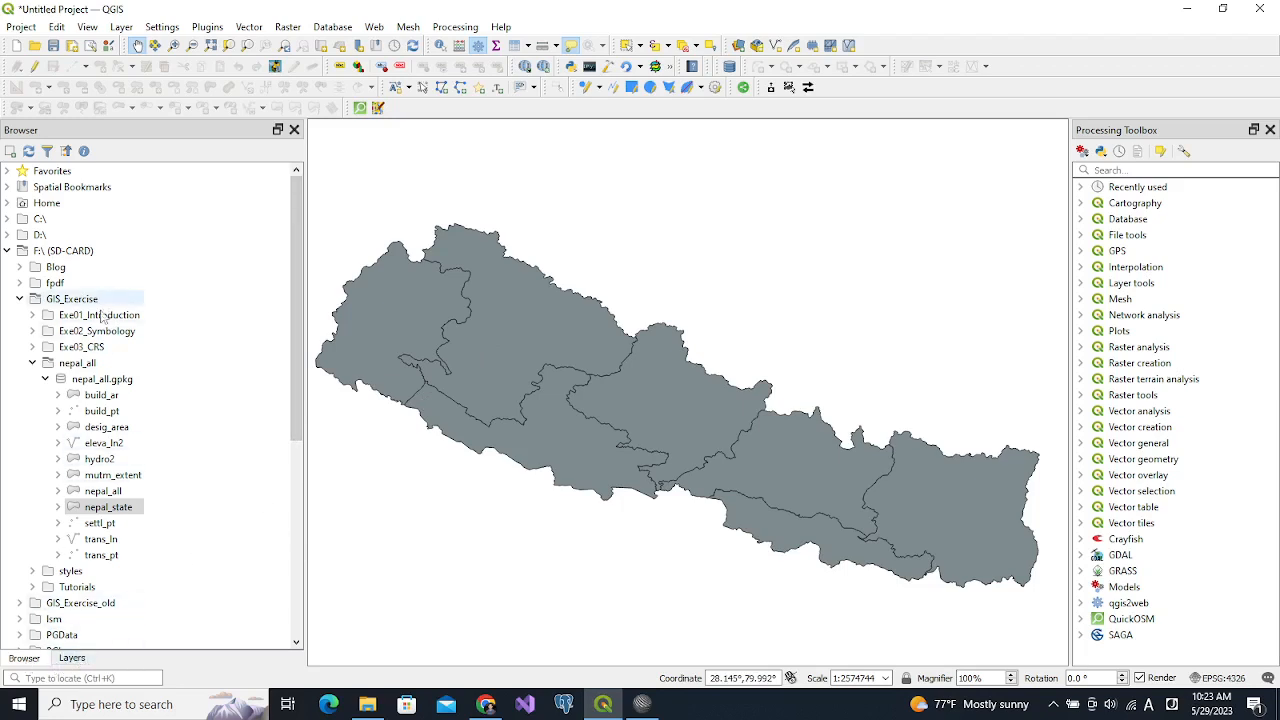
{"action": "left_click", "coordinate": [72, 659]}
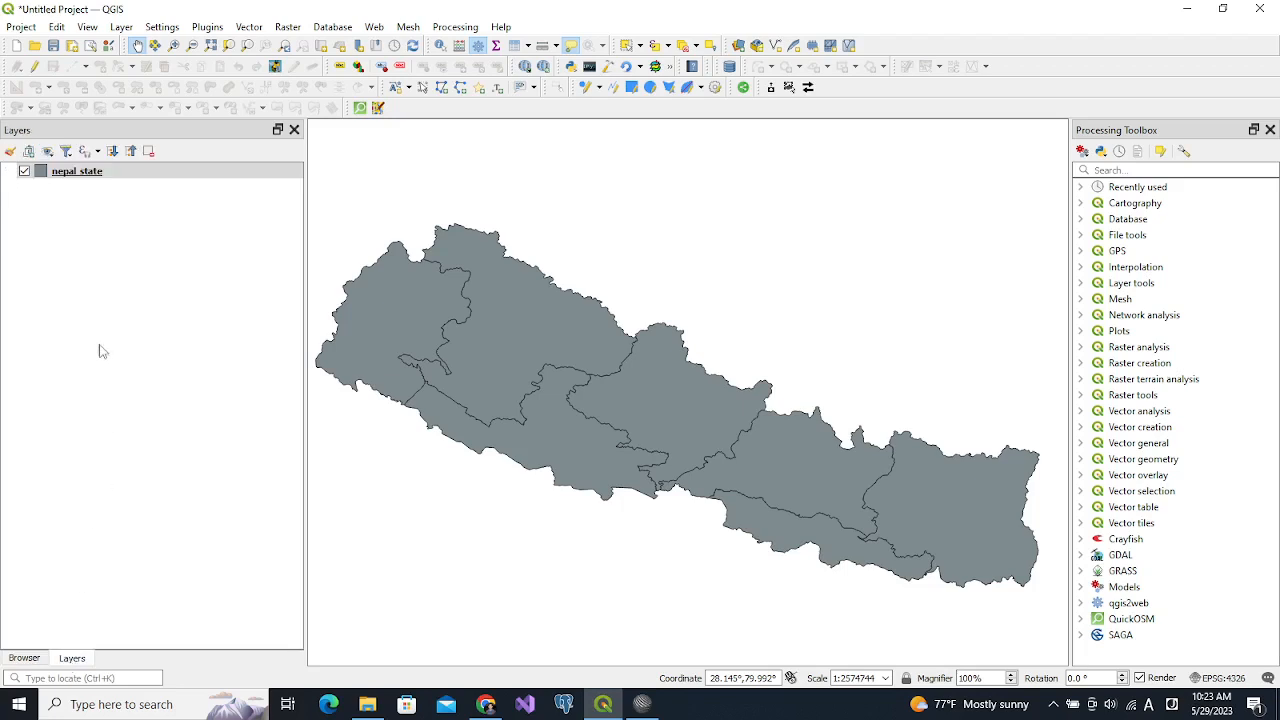
{"action": "right_click", "coordinate": [106, 175]}
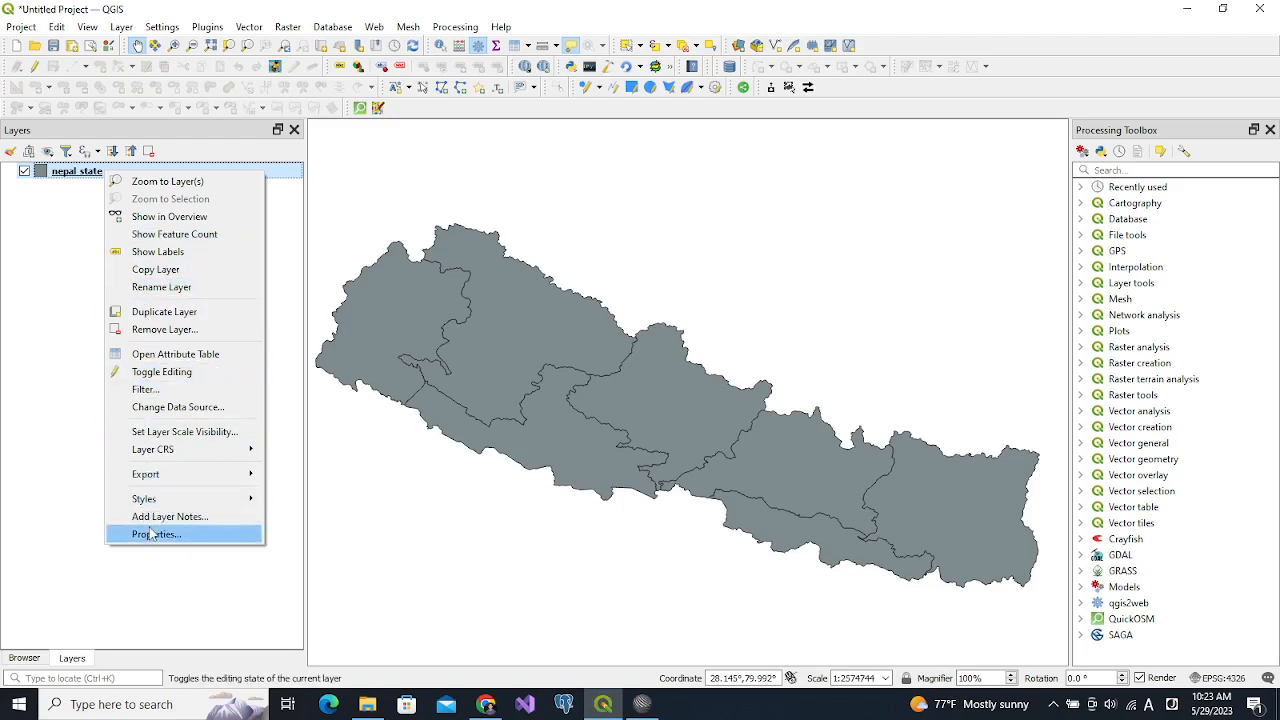
{"action": "left_click", "coordinate": [64, 175]}
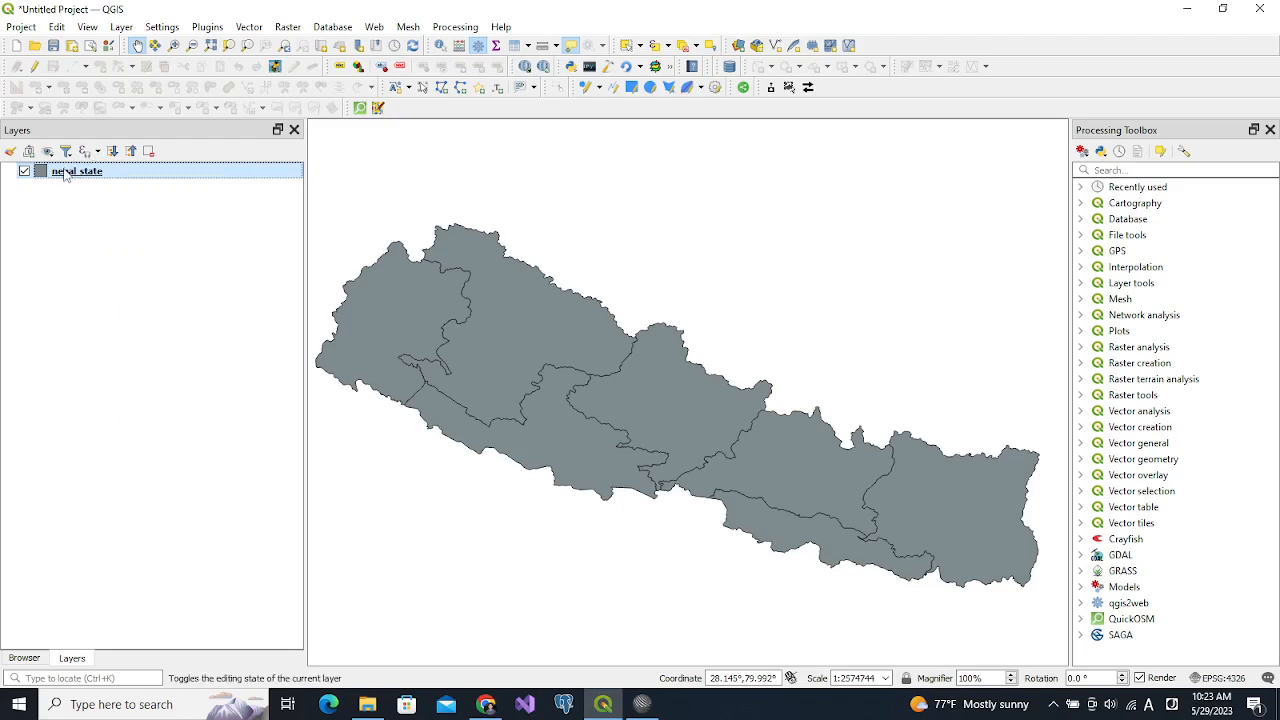
{"action": "double_click", "coordinate": [71, 175]}
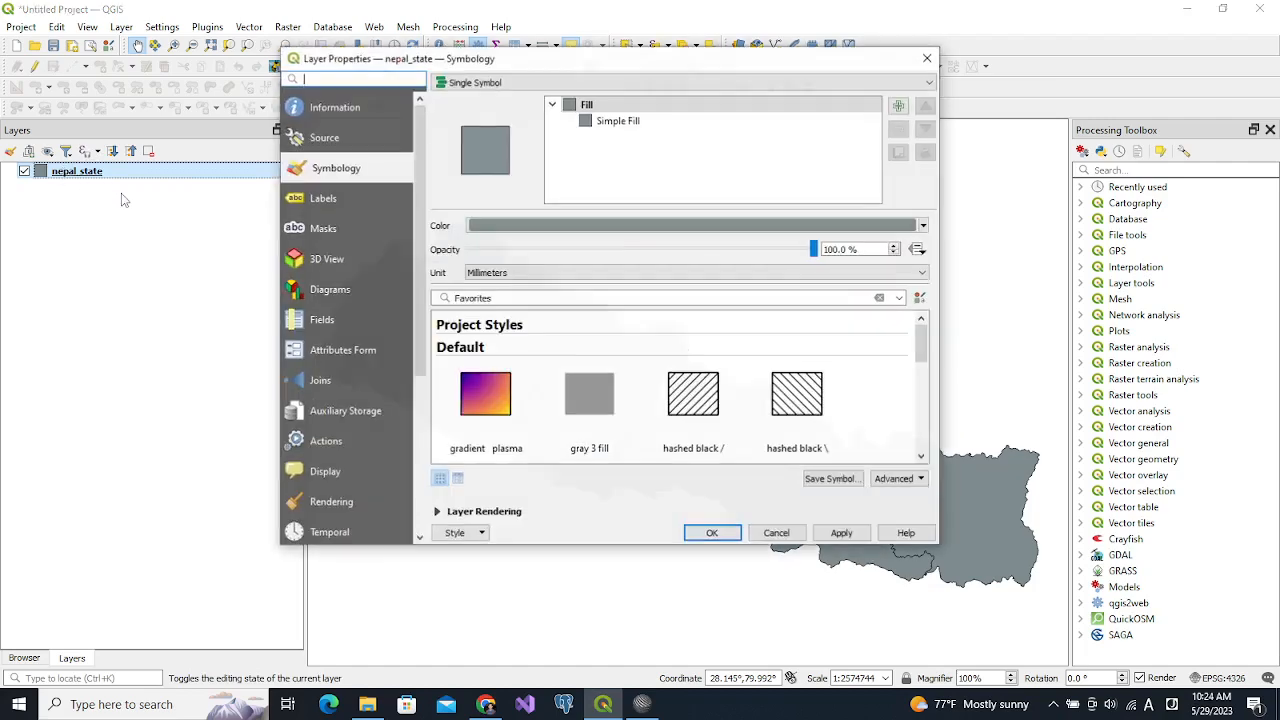
- Review the information, source, symbology, label and mask settings of the nepal_state layer
{"action": "left_click", "coordinate": [336, 107]}
{"action": "left_click", "coordinate": [335, 141]}
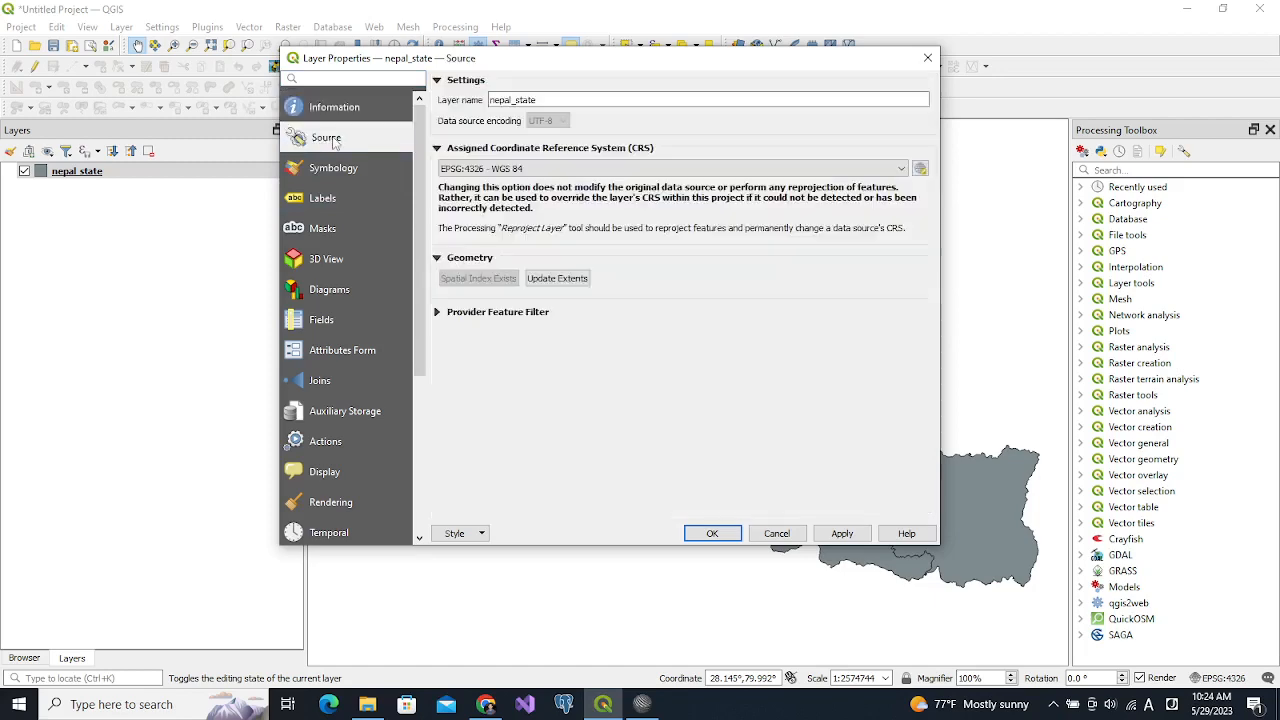
{"action": "left_click", "coordinate": [335, 170]}
{"action": "left_click", "coordinate": [323, 204]}
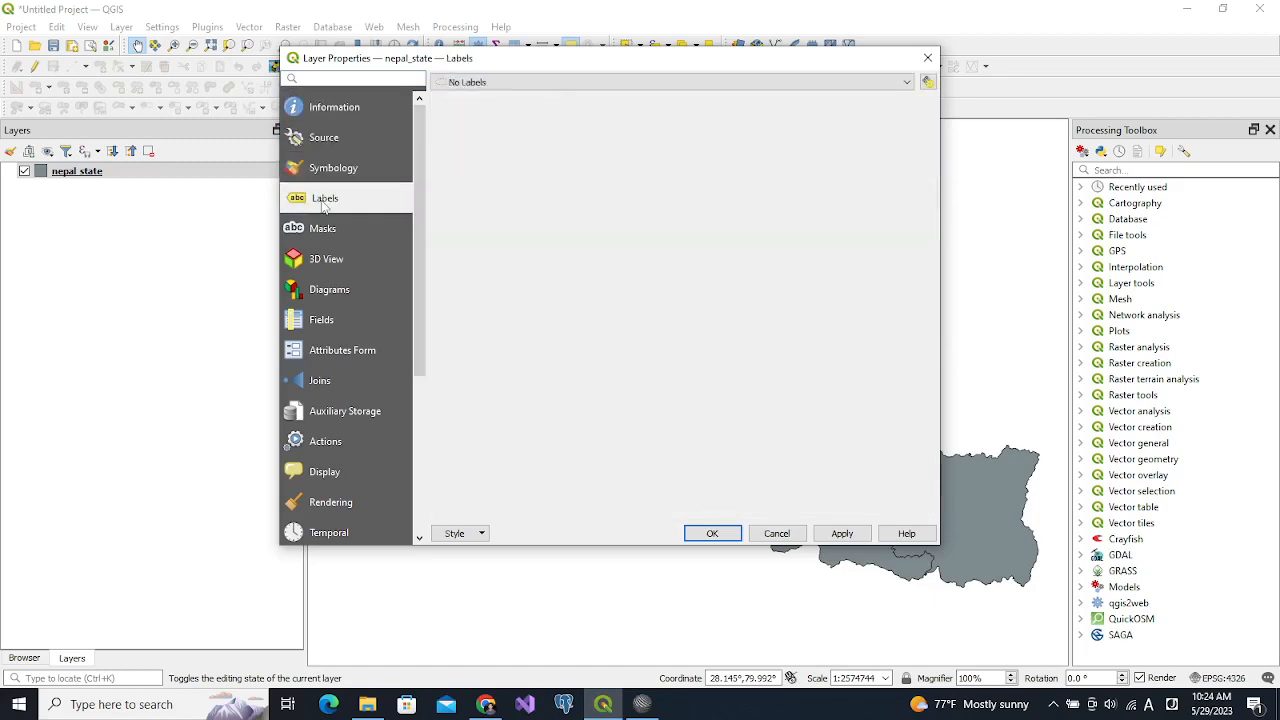
{"action": "left_click", "coordinate": [321, 235]}
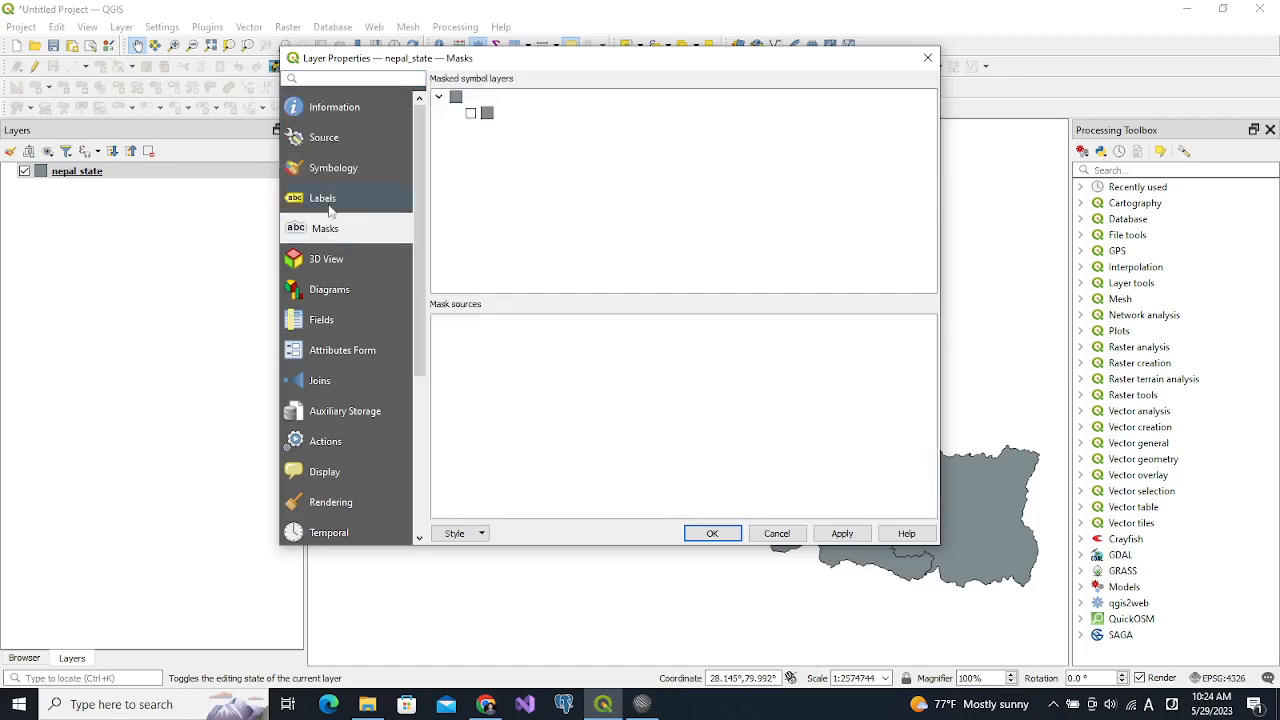
- Make the fill of the nepal_state layer's Simple Fill symbol transparent
{"action": "left_click", "coordinate": [334, 172]}
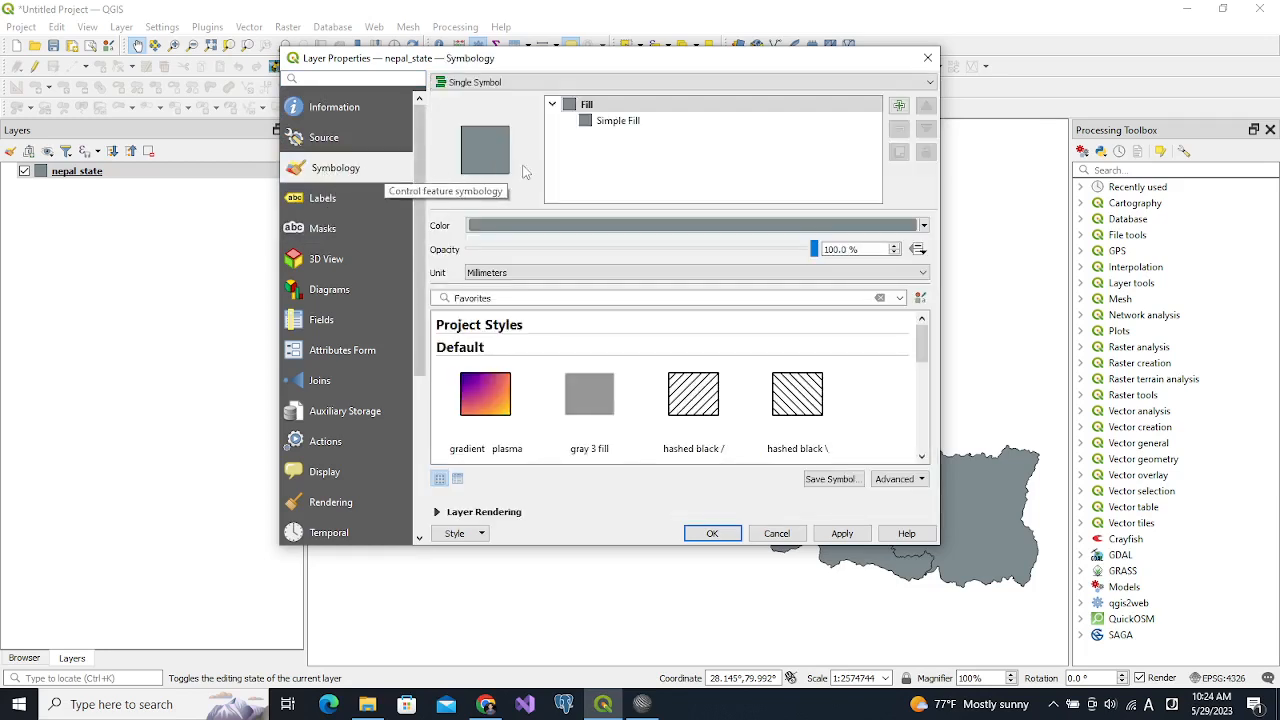
{"action": "left_click", "coordinate": [630, 122]}
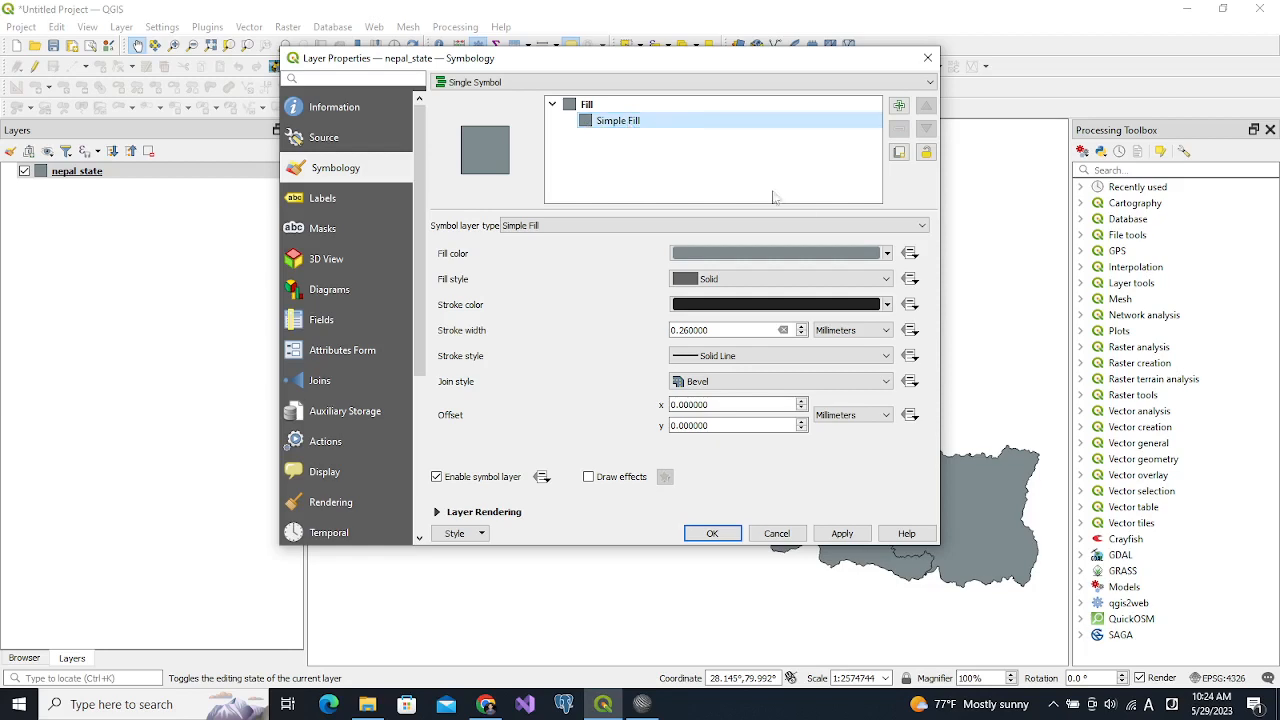
{"action": "left_click", "coordinate": [887, 253]}
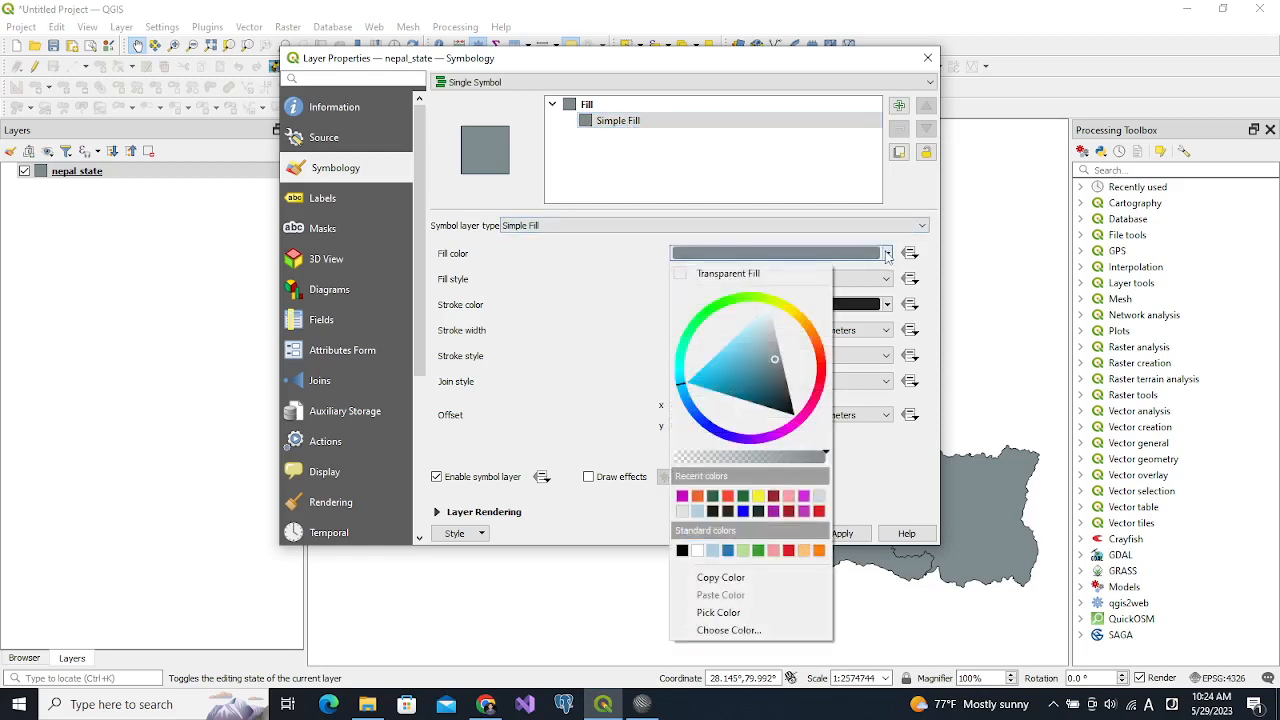
{"action": "left_click", "coordinate": [684, 276]}
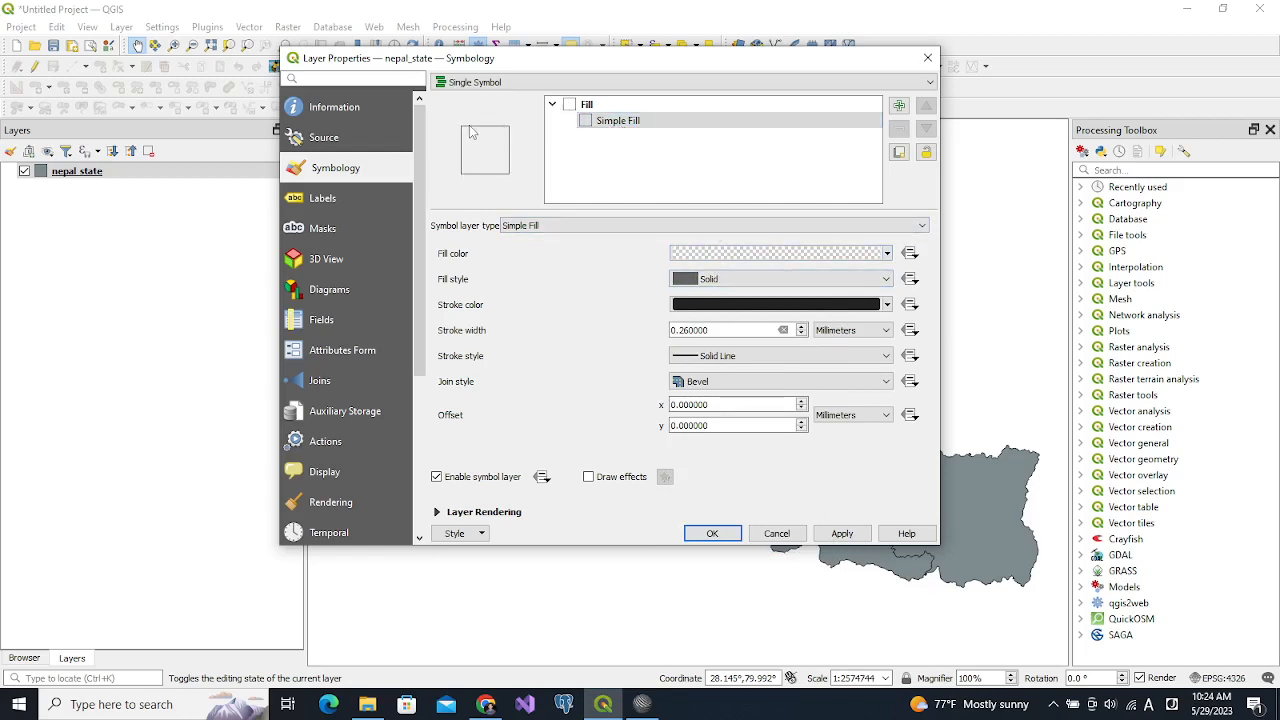
- Add a second Simple Fill symbol layer to the nepal_state symbol and make its fill transparent
{"action": "left_click", "coordinate": [898, 106]}
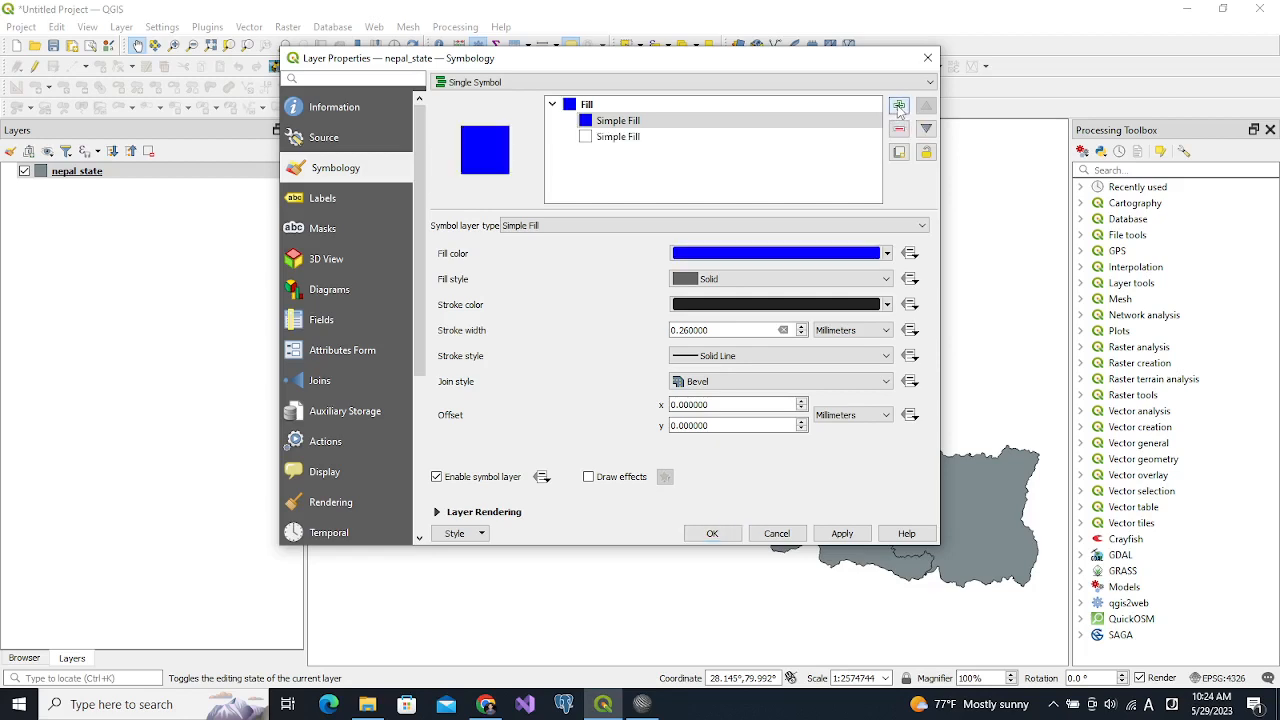
{"action": "left_click", "coordinate": [886, 253]}
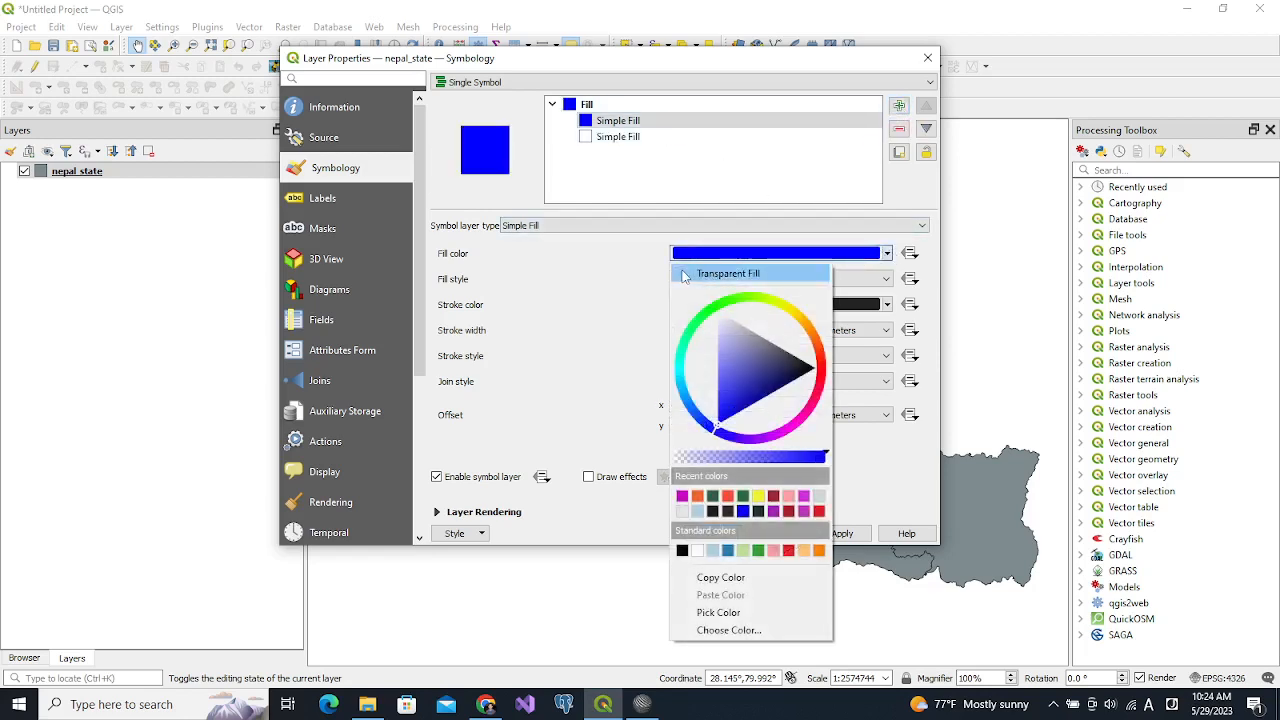
{"action": "left_click", "coordinate": [728, 272]}
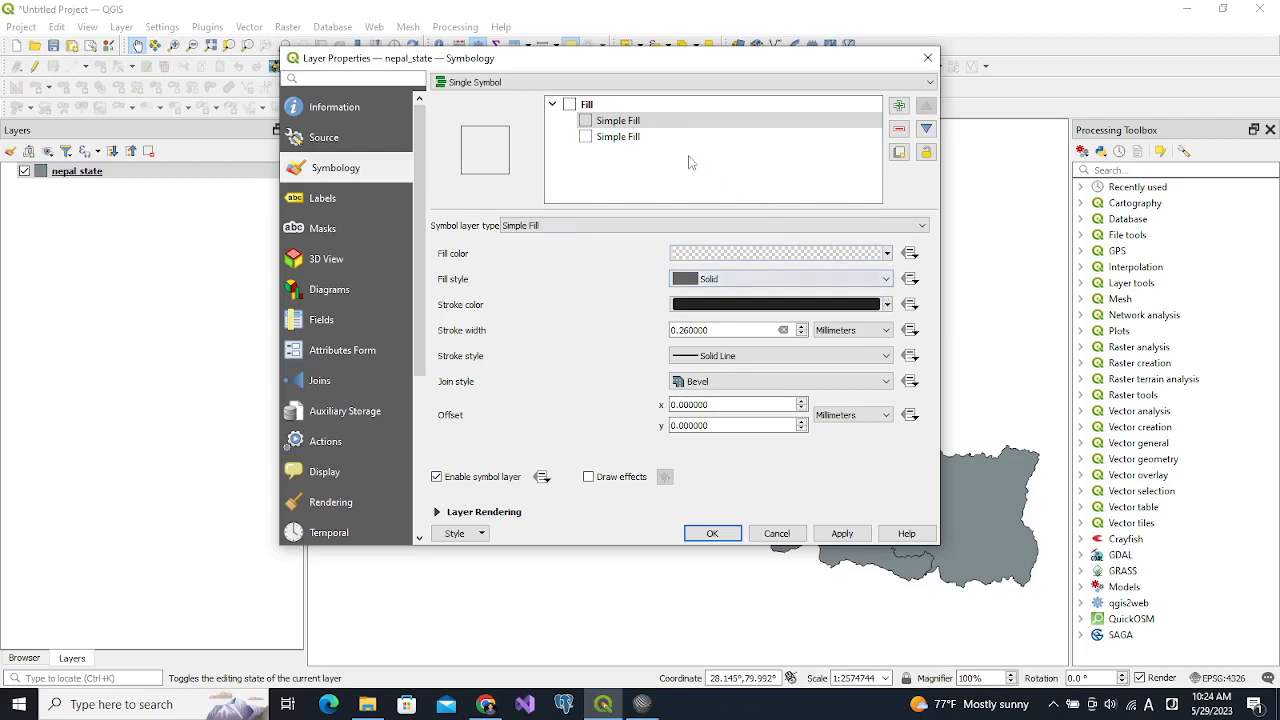
- Set the stroke color of the lower Simple Fill symbol layer to orange
{"action": "left_click", "coordinate": [634, 139]}
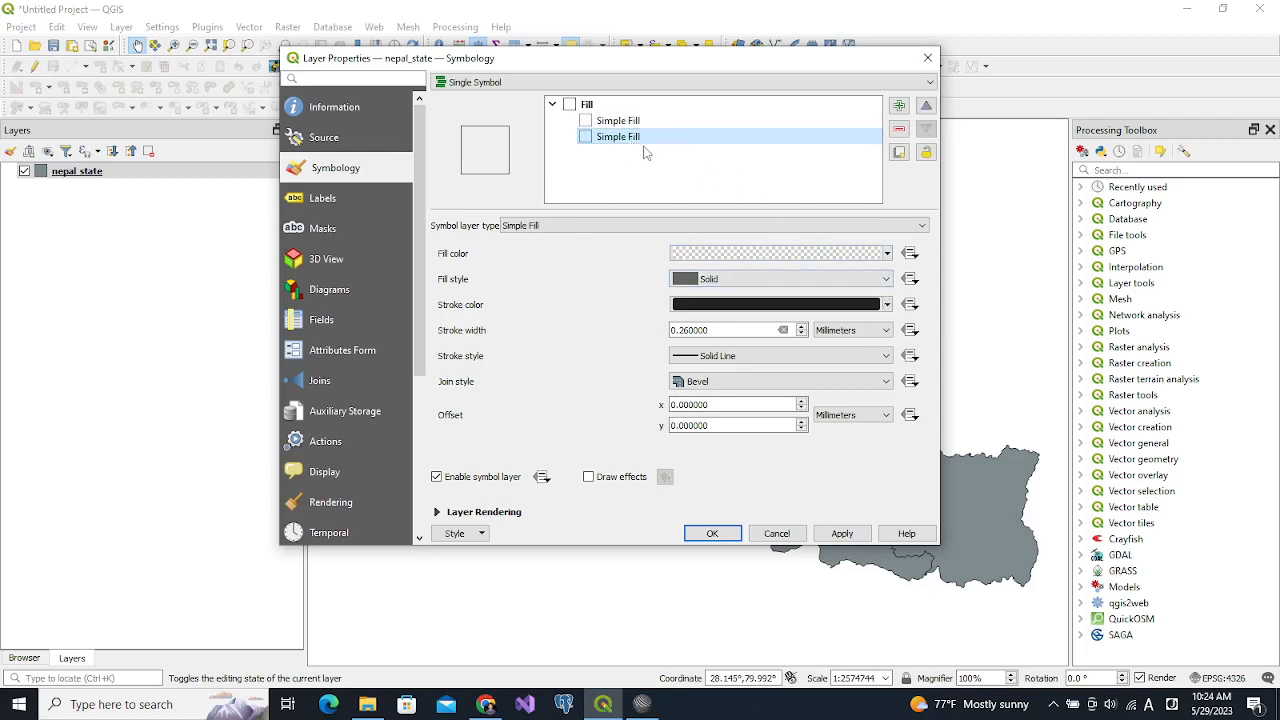
{"action": "left_click", "coordinate": [886, 305]}
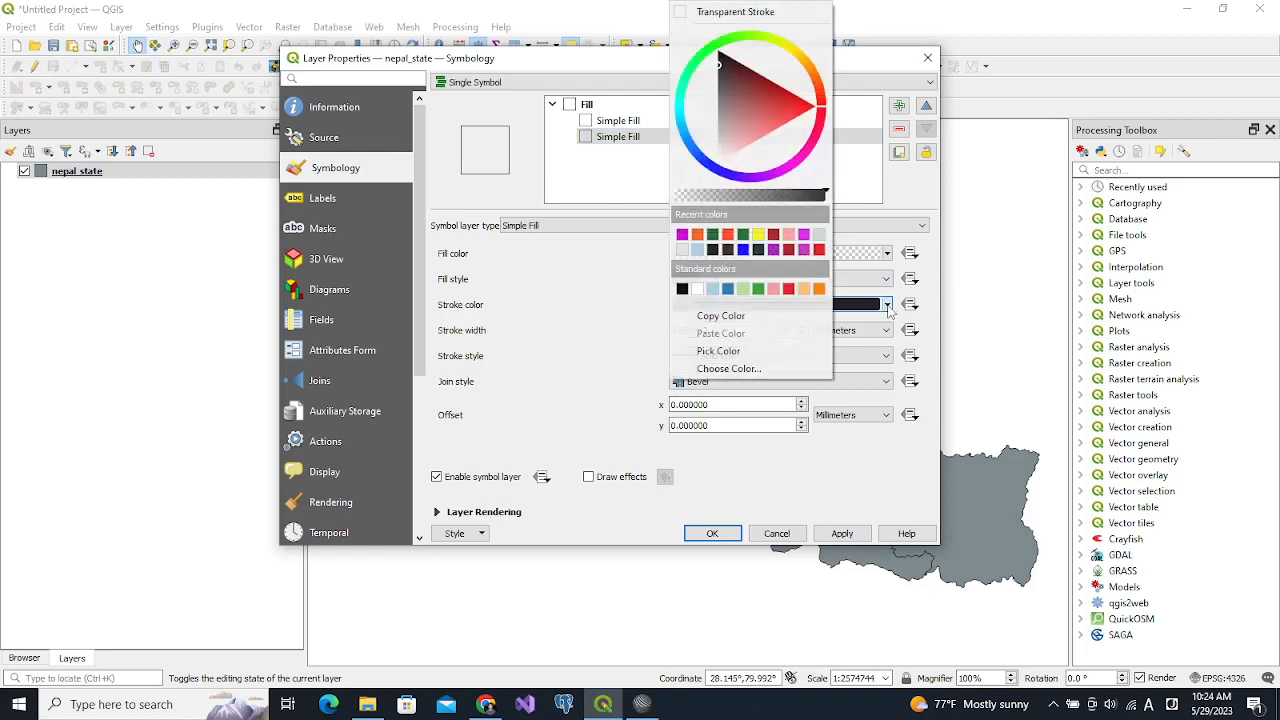
{"action": "left_click", "coordinate": [698, 234]}
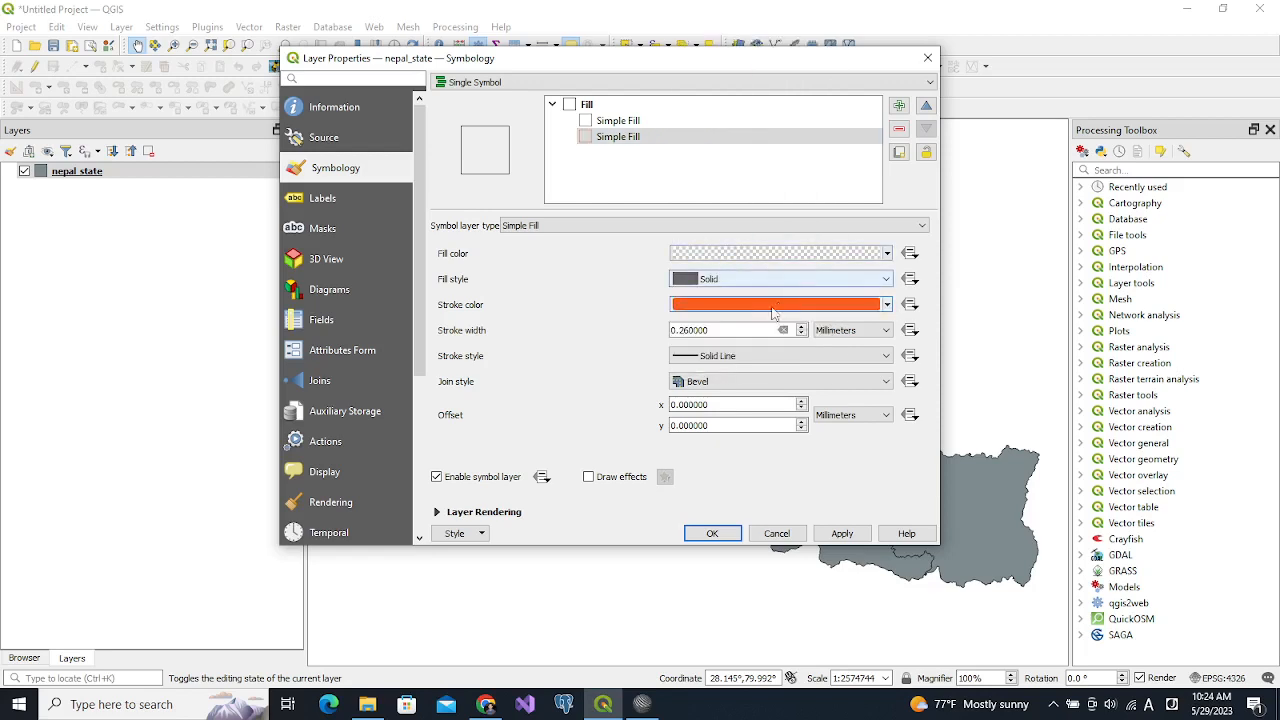
- Set the lower Simple Fill's stroke width to 1.5 mm and give the upper Simple Fill a 0.5 mm Dot Line stroke
{"action": "left_click_drag", "start_coordinate": [712, 330], "coordinate": [670, 330]}
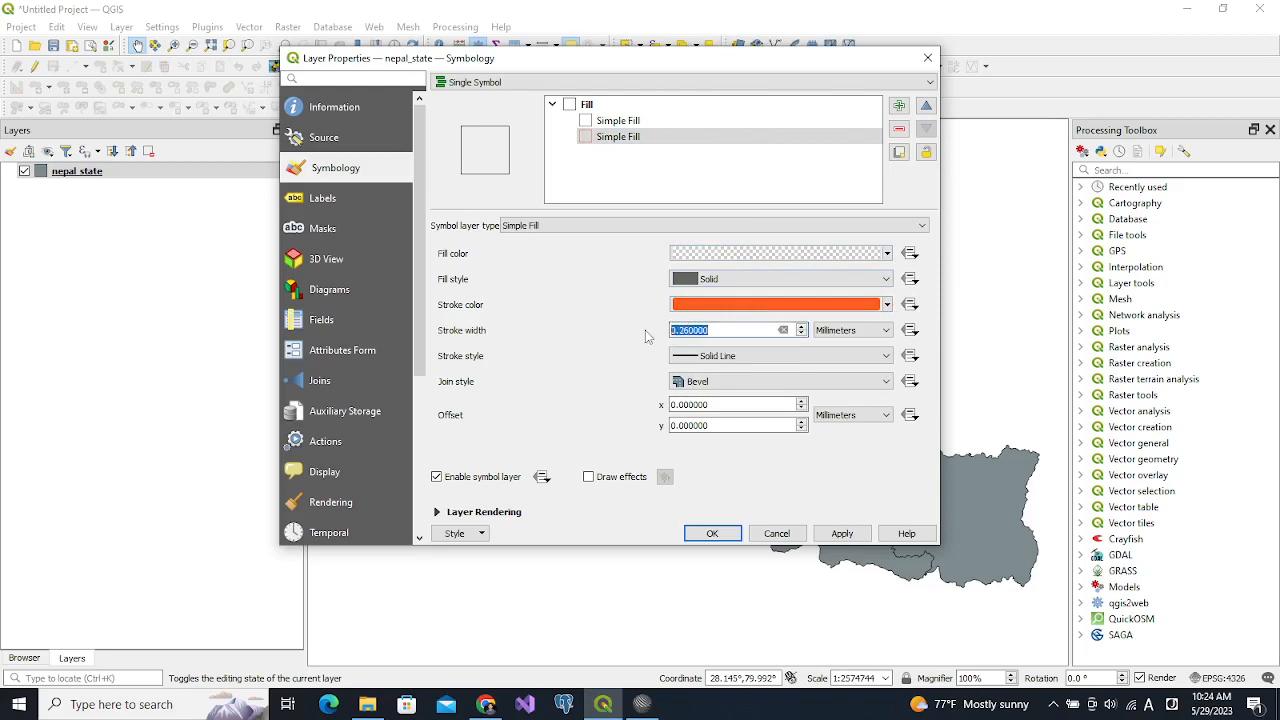
{"action": "type", "text": "1.5"}
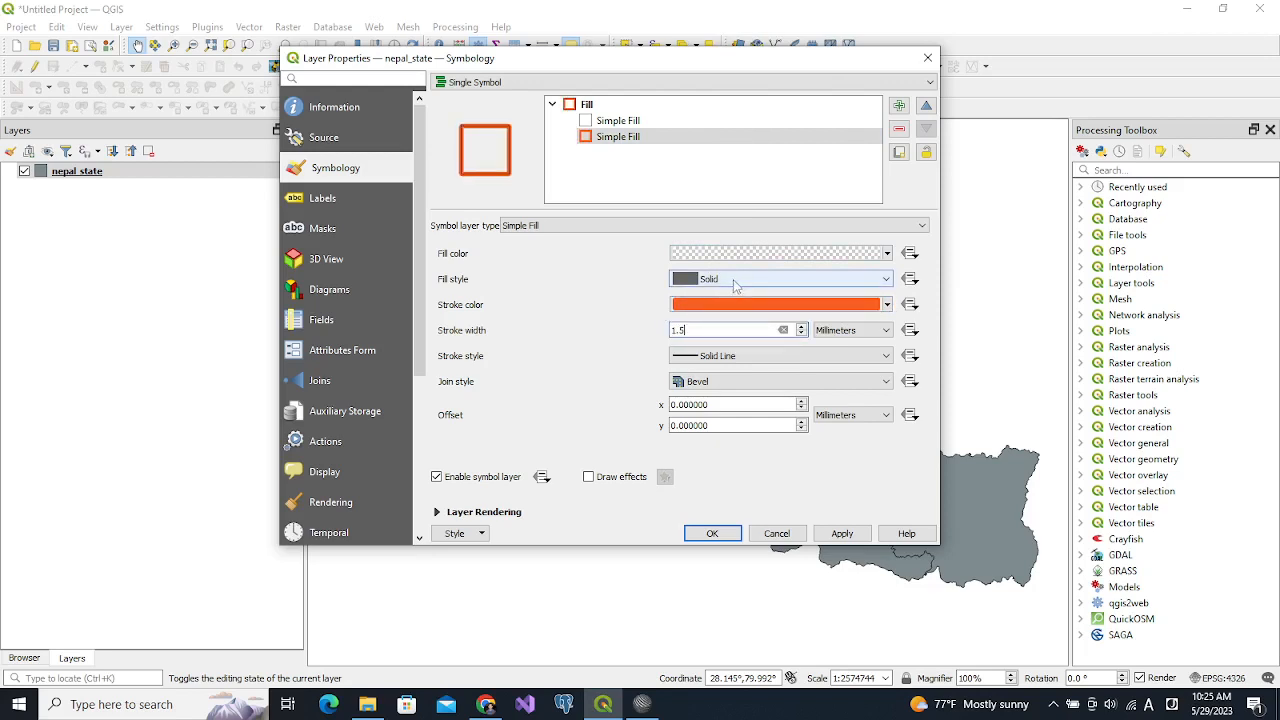
{"action": "left_click", "coordinate": [627, 121]}
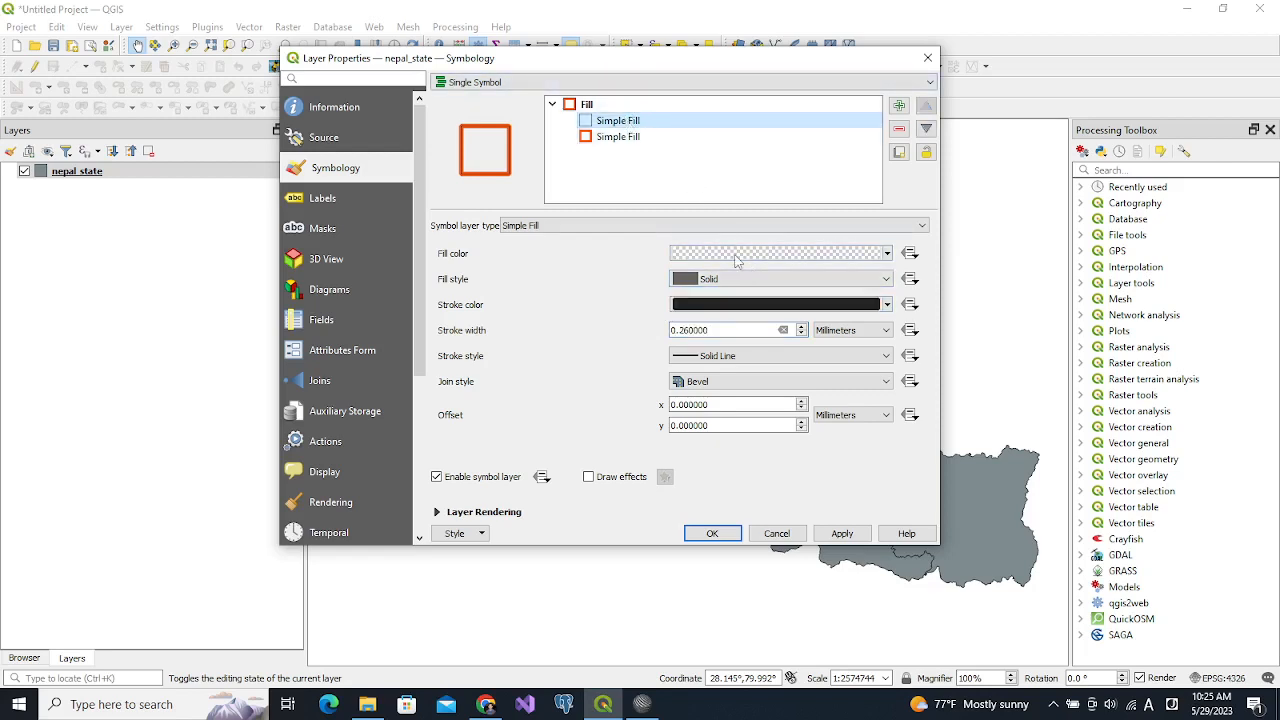
{"action": "left_click", "coordinate": [686, 330]}
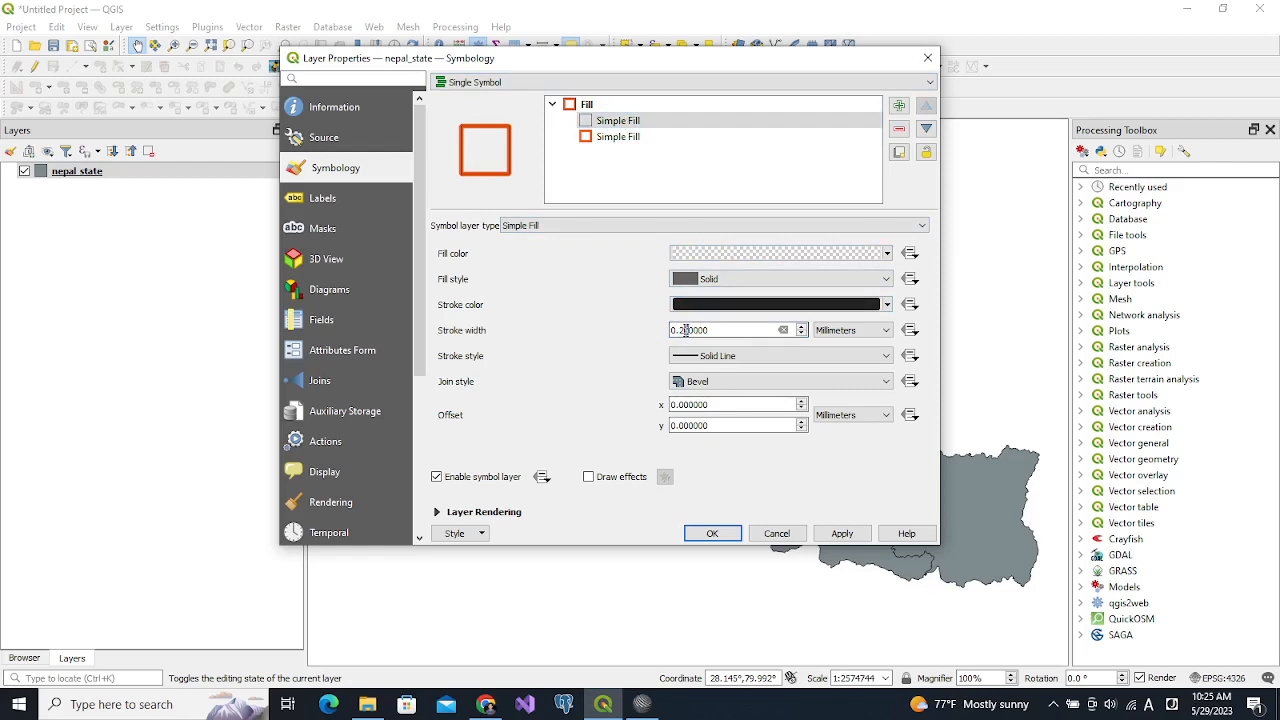
{"action": "type", "text": "5"}
{"action": "left_click", "coordinate": [778, 366]}
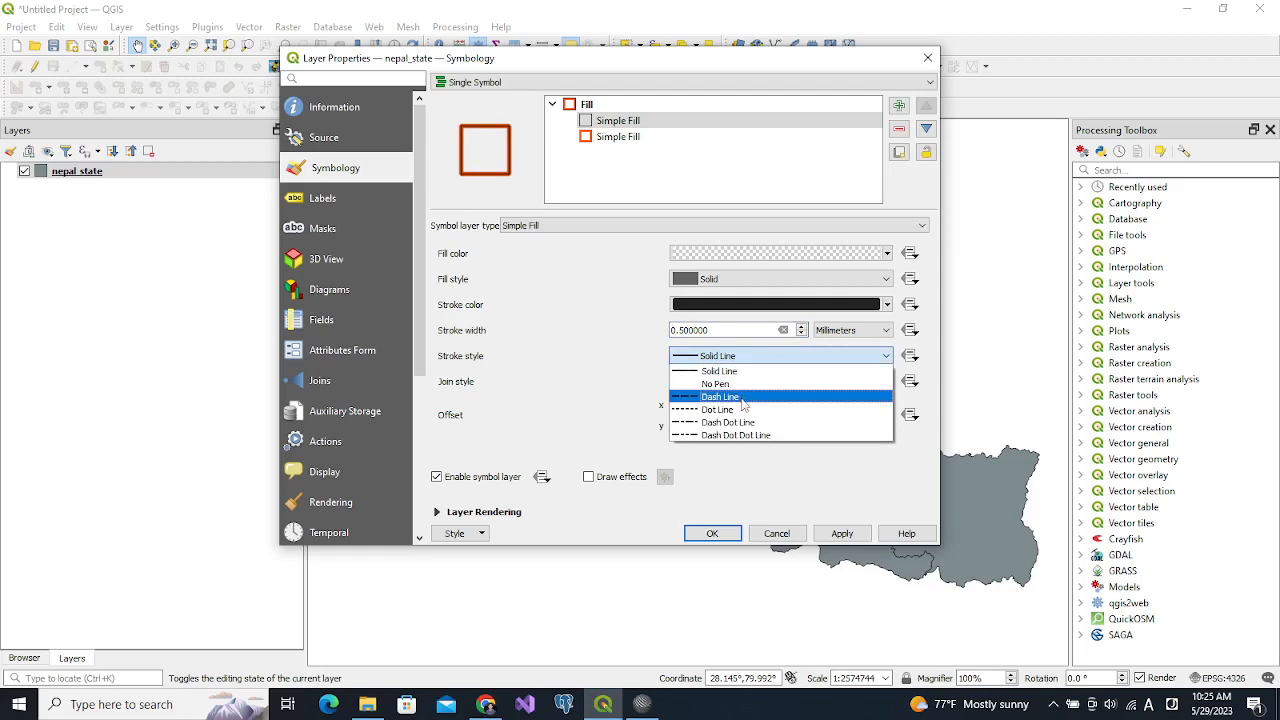
{"action": "left_click", "coordinate": [741, 409]}
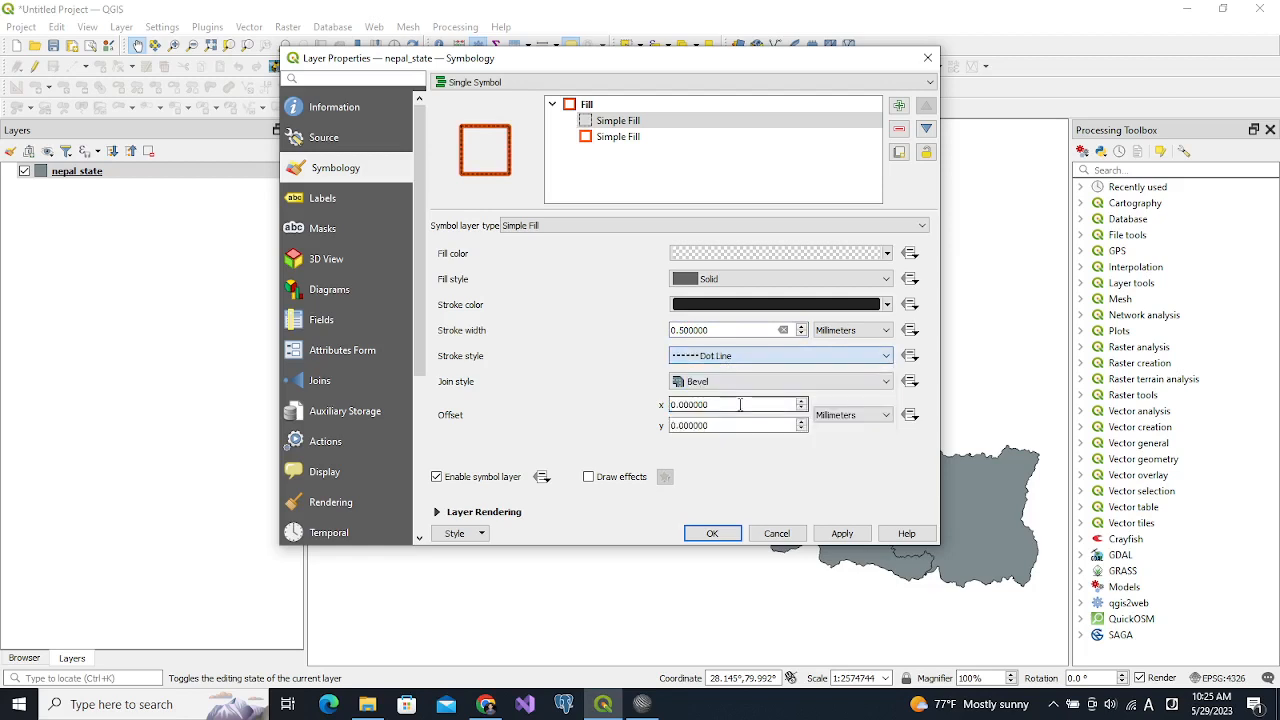
{"action": "left_click", "coordinate": [843, 534]}
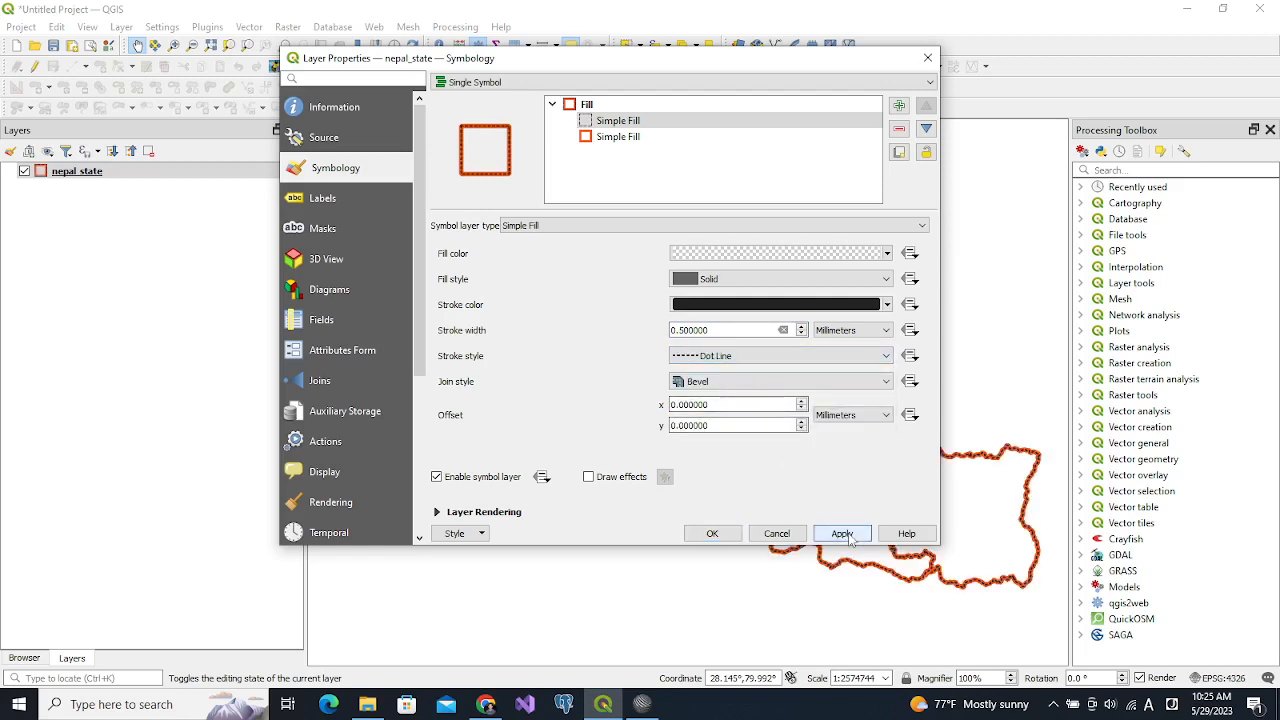
{"action": "left_click_drag", "start_coordinate": [752, 68], "coordinate": [517, 113]}
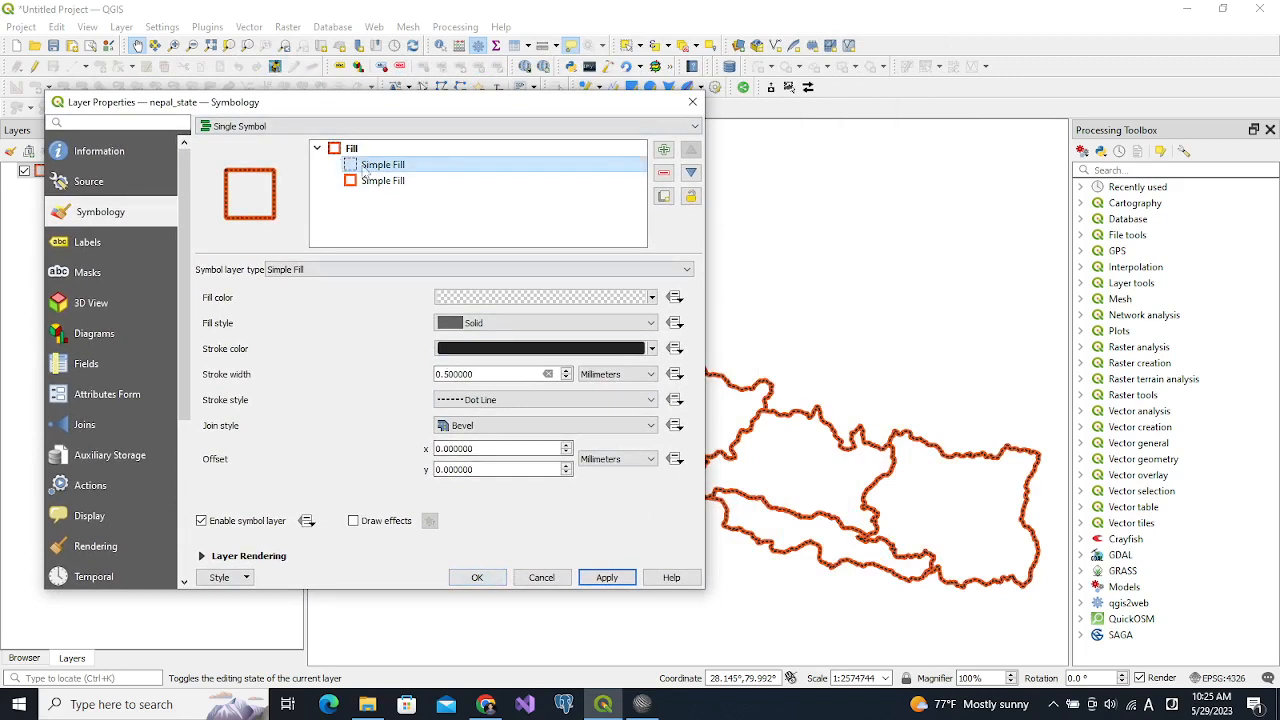
{"action": "left_click", "coordinate": [477, 578]}
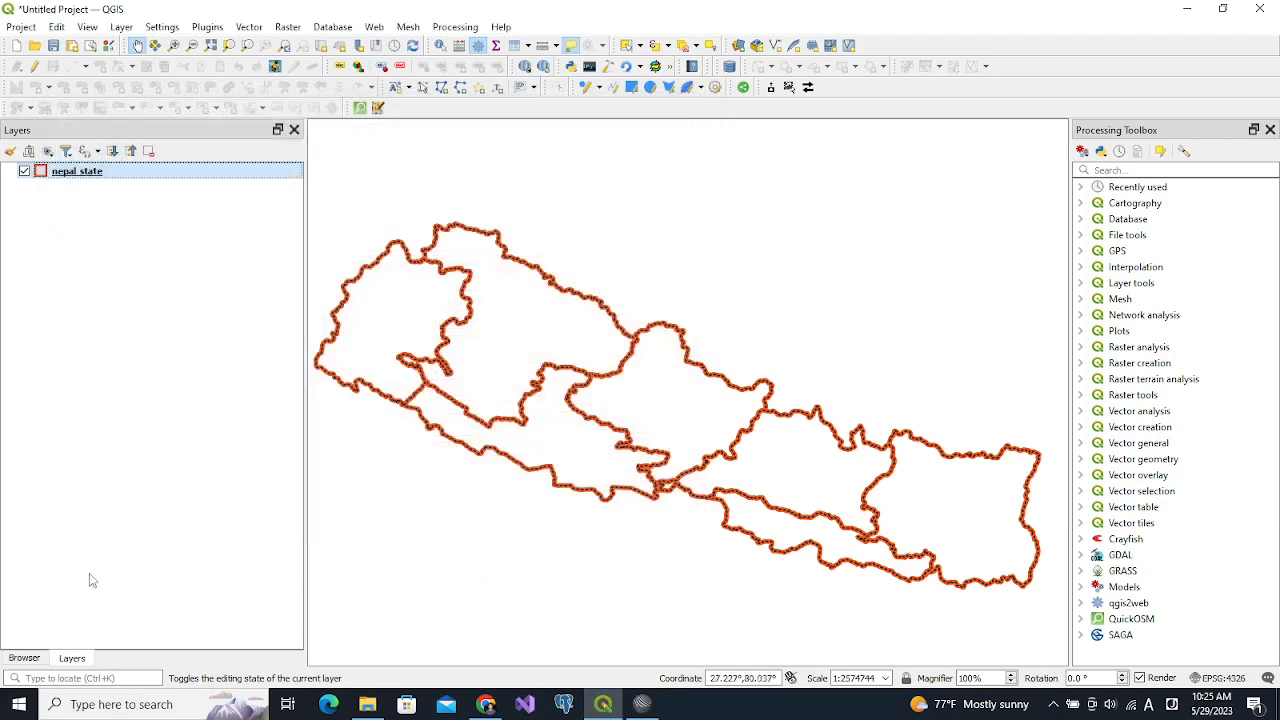
- Add the nepal_all layer from nepal_all.gpkg to the map and place it below nepal_state in the layer order
{"action": "left_click", "coordinate": [20, 660]}
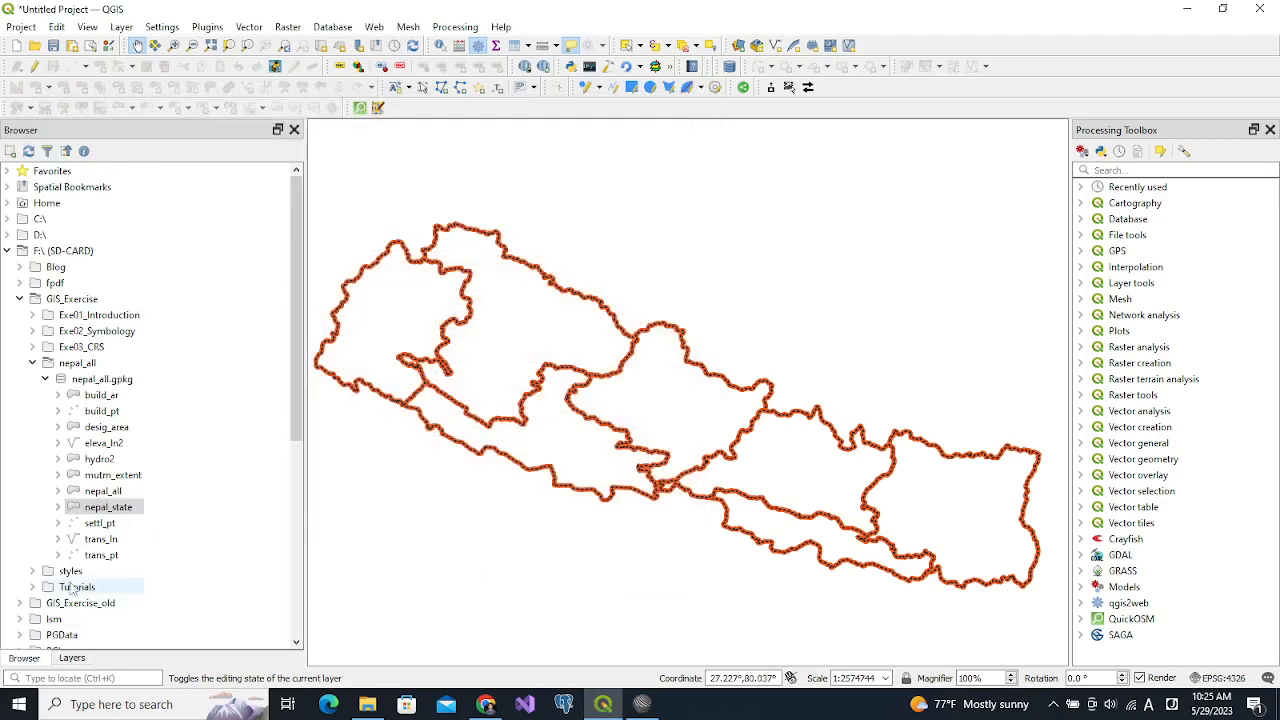
{"action": "left_click", "coordinate": [100, 496]}
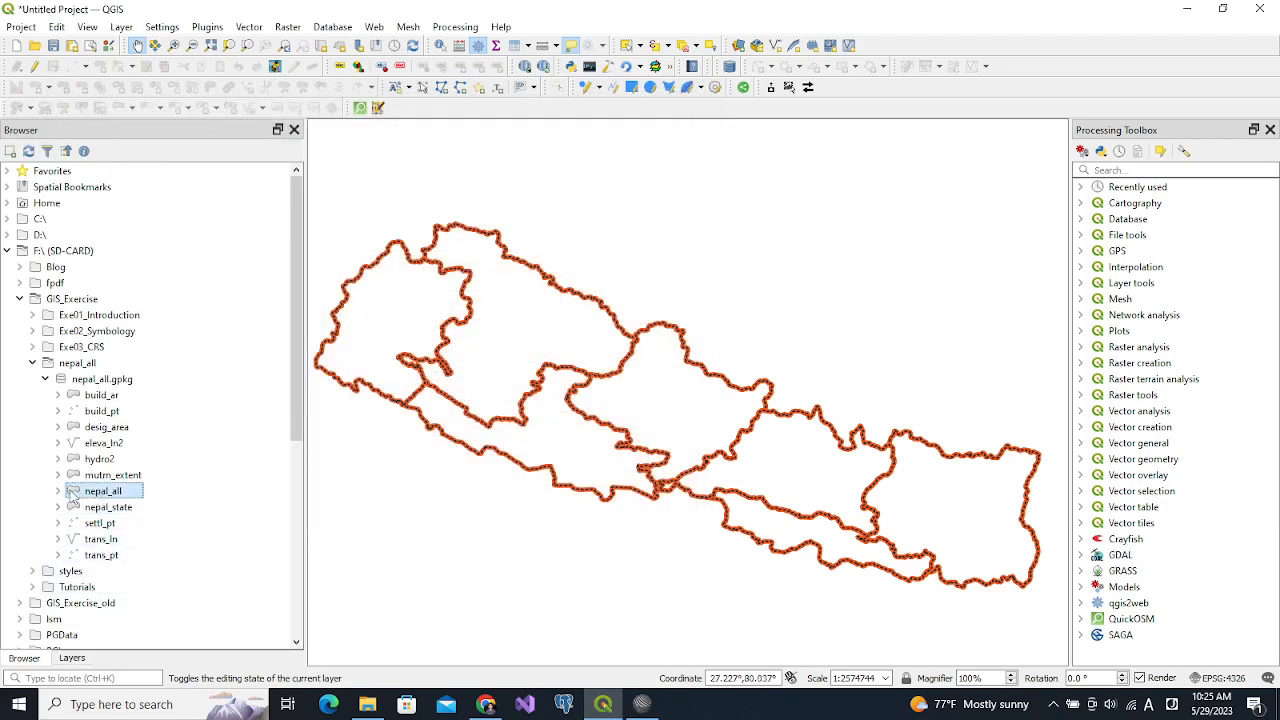
{"action": "left_click_drag", "start_coordinate": [72, 494], "coordinate": [510, 446]}
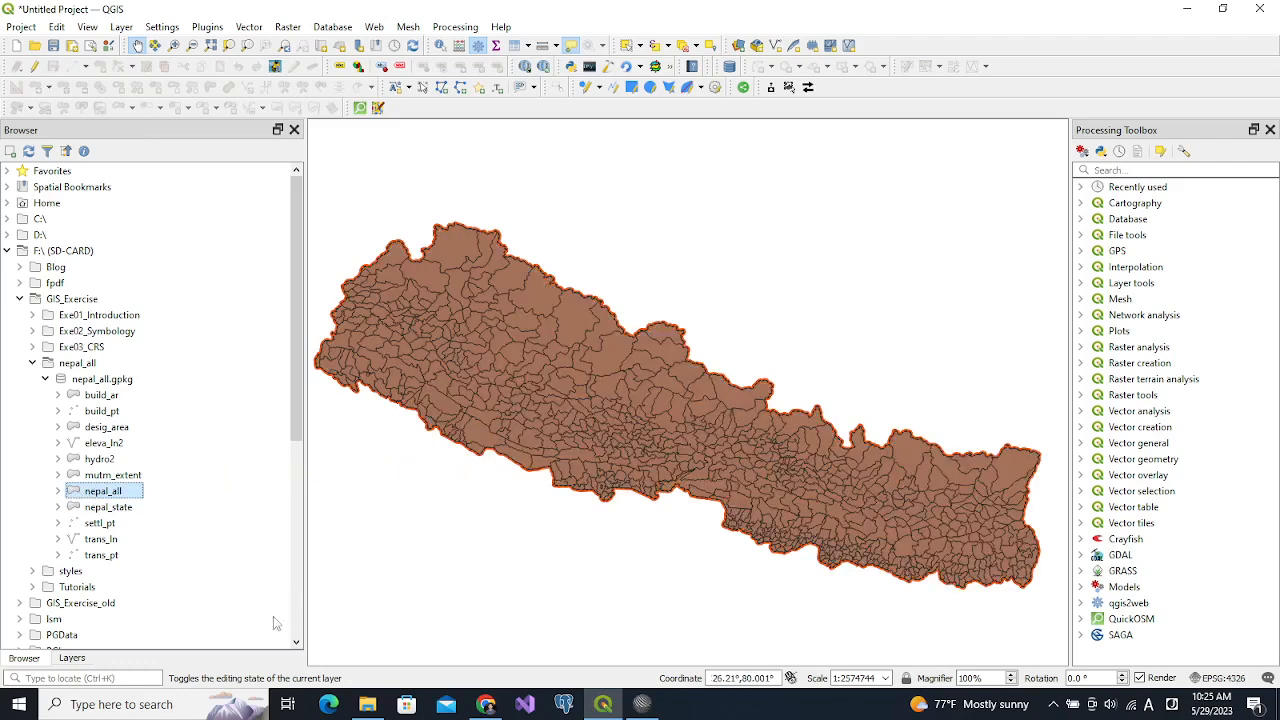
{"action": "left_click", "coordinate": [72, 658]}
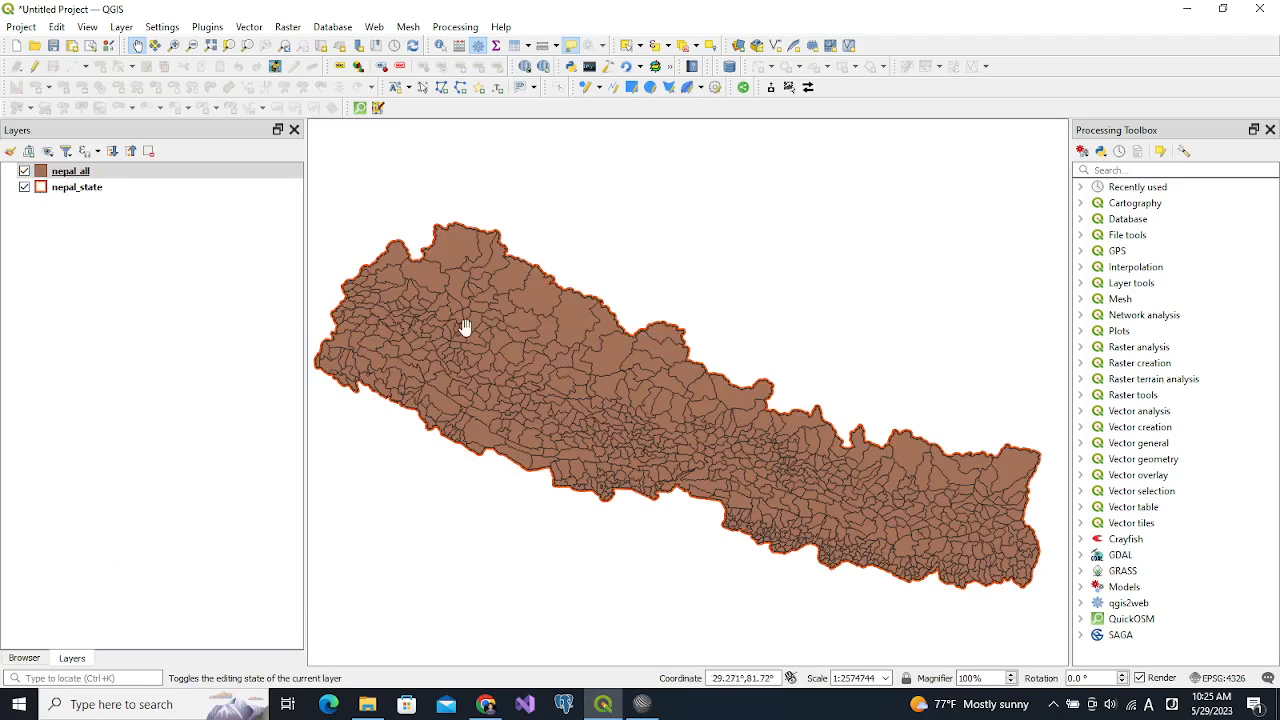
{"action": "left_click", "coordinate": [86, 175]}
{"action": "left_click_drag", "start_coordinate": [86, 175], "coordinate": [85, 212]}
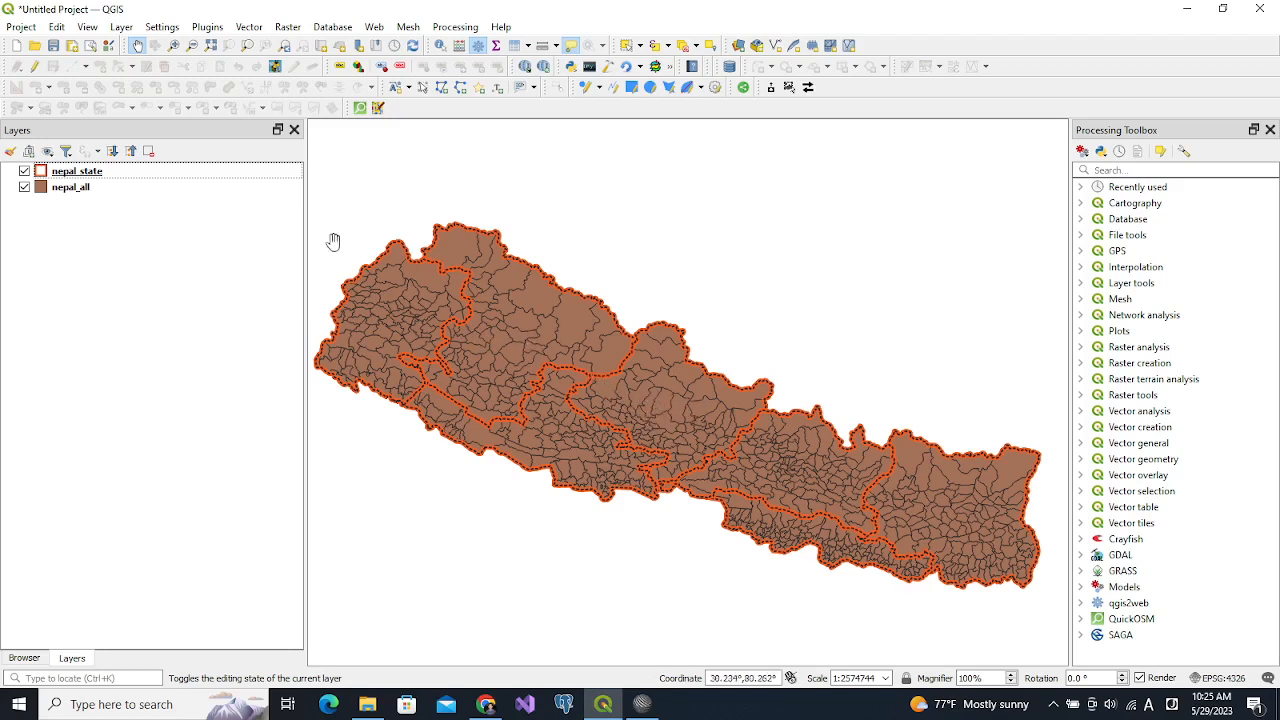
- Examine the nepal_all attribute table, widening the type_gn column to read the local unit types in full
{"action": "left_click", "coordinate": [70, 192]}
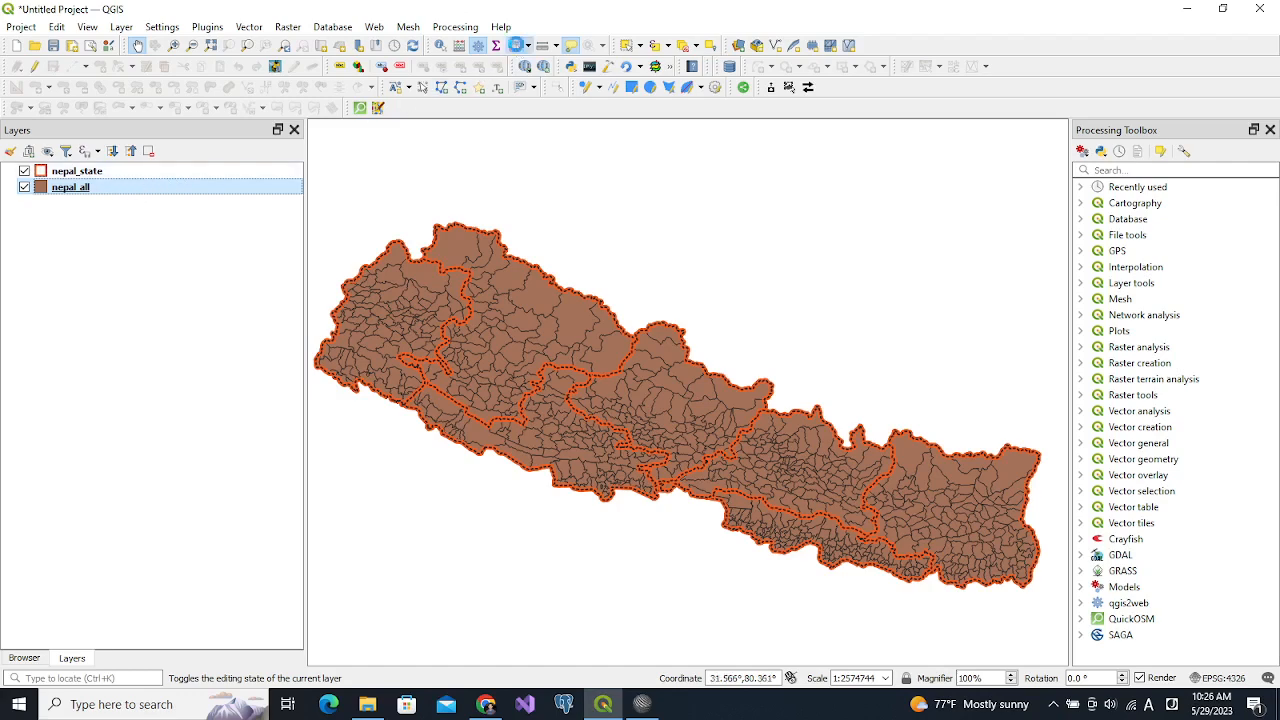
{"action": "left_click", "coordinate": [517, 45]}
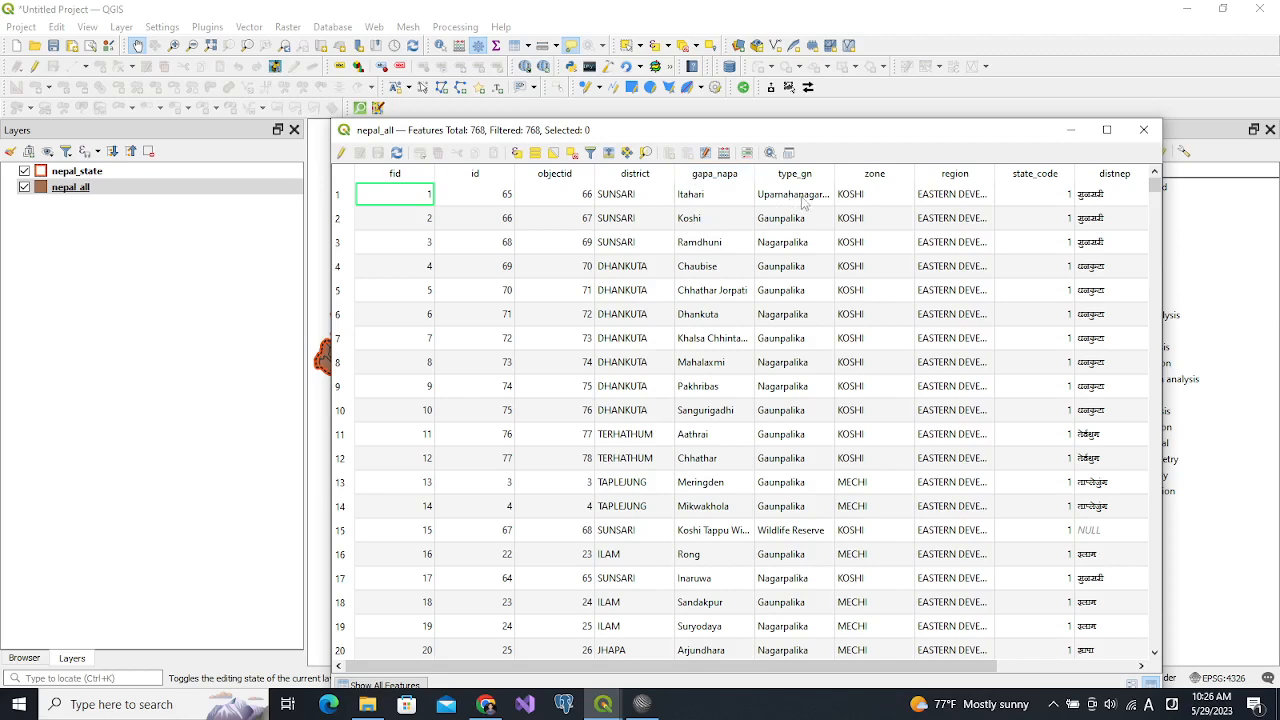
{"action": "left_click_drag", "start_coordinate": [834, 166], "coordinate": [861, 166]}
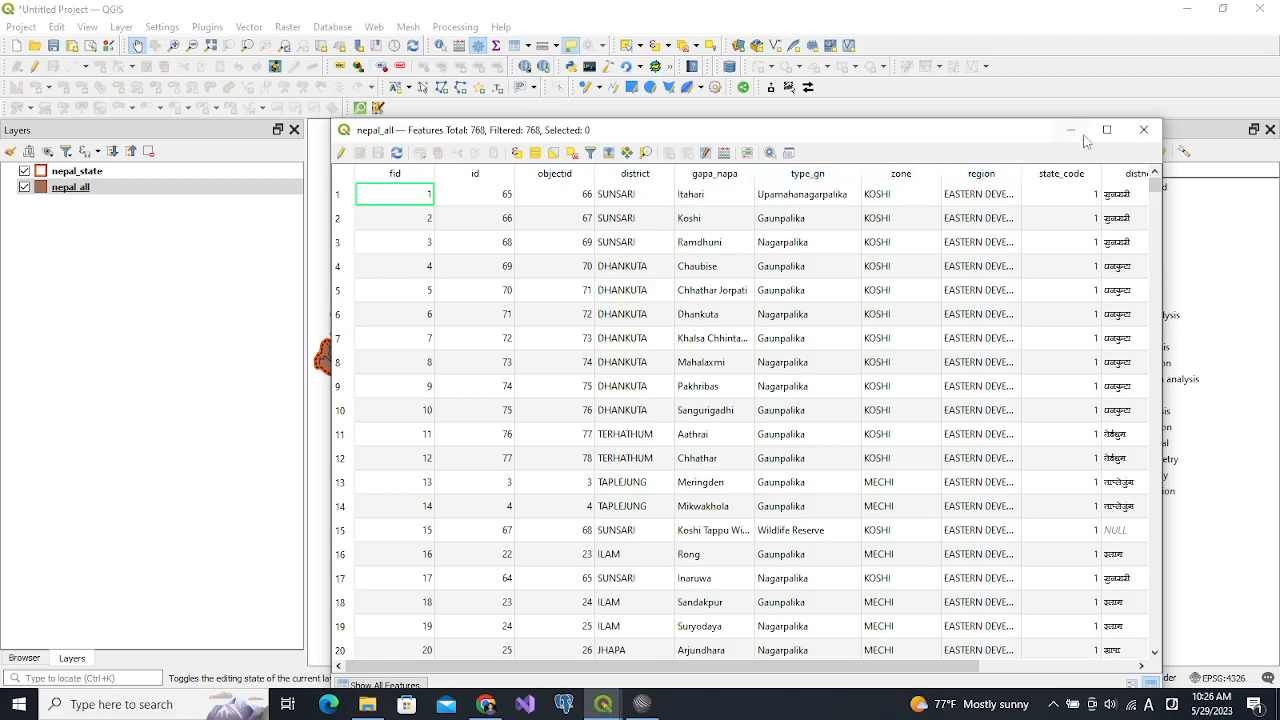
{"action": "left_click", "coordinate": [1144, 130]}
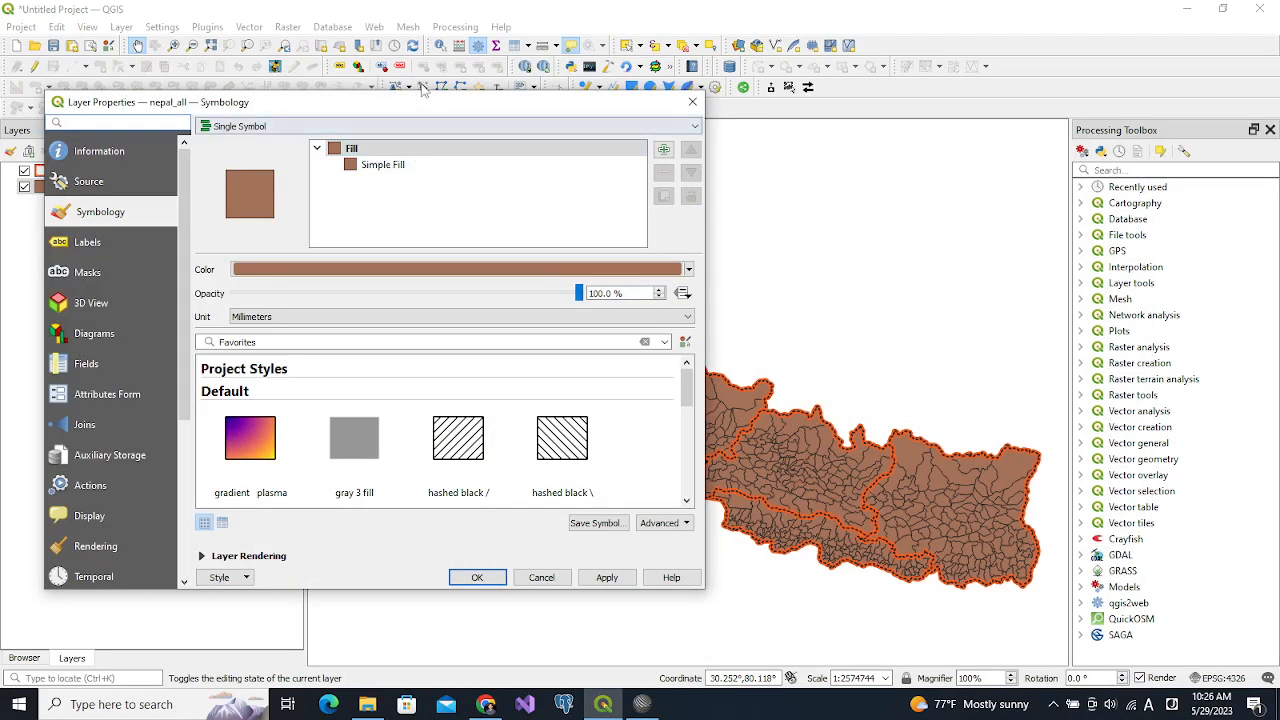
- Switch the nepal_all layer to Categorized symbology on the type_gn field, classify it and widen the Value column
{"action": "left_click_drag", "start_coordinate": [421, 104], "coordinate": [607, 106]}
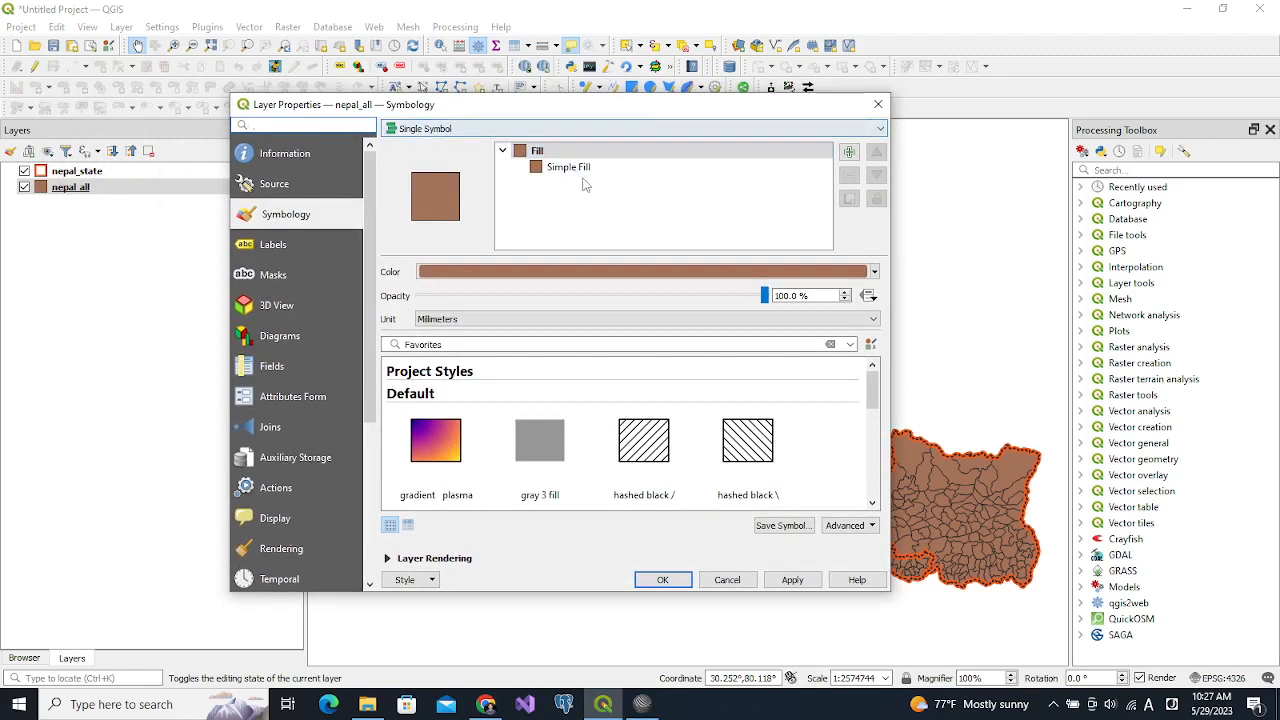
{"action": "left_click", "coordinate": [745, 130]}
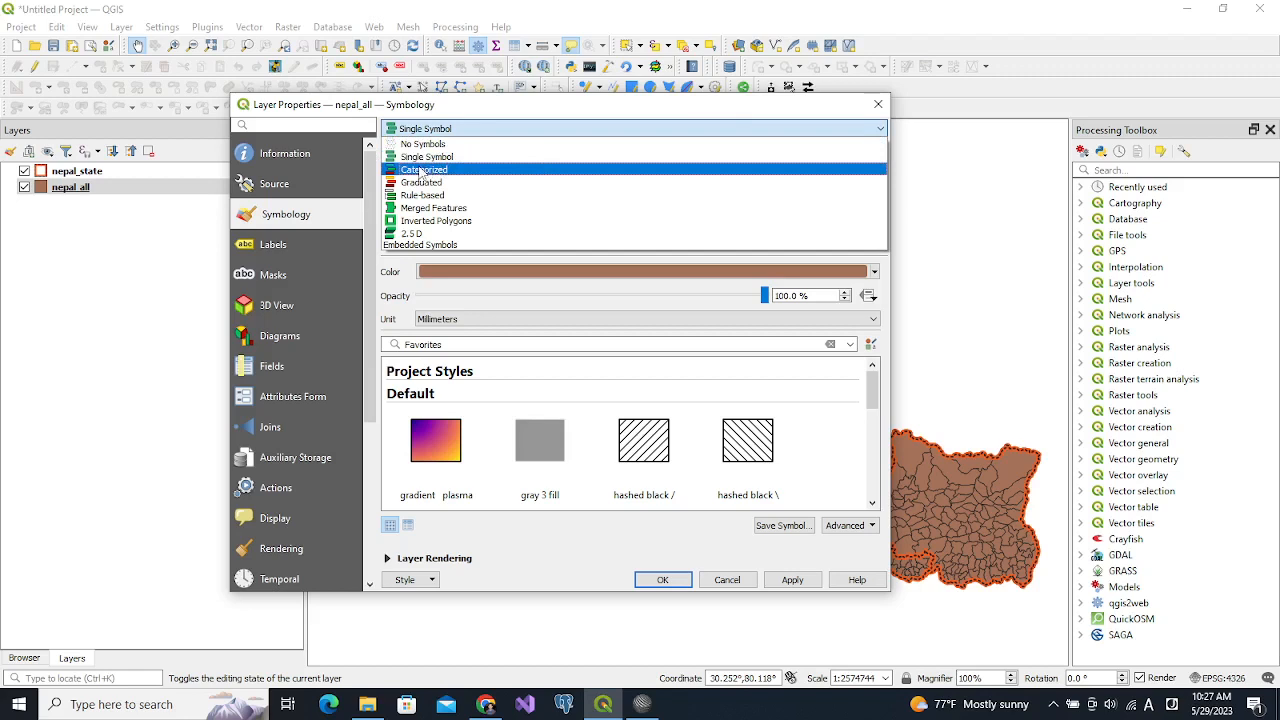
{"action": "left_click", "coordinate": [421, 172]}
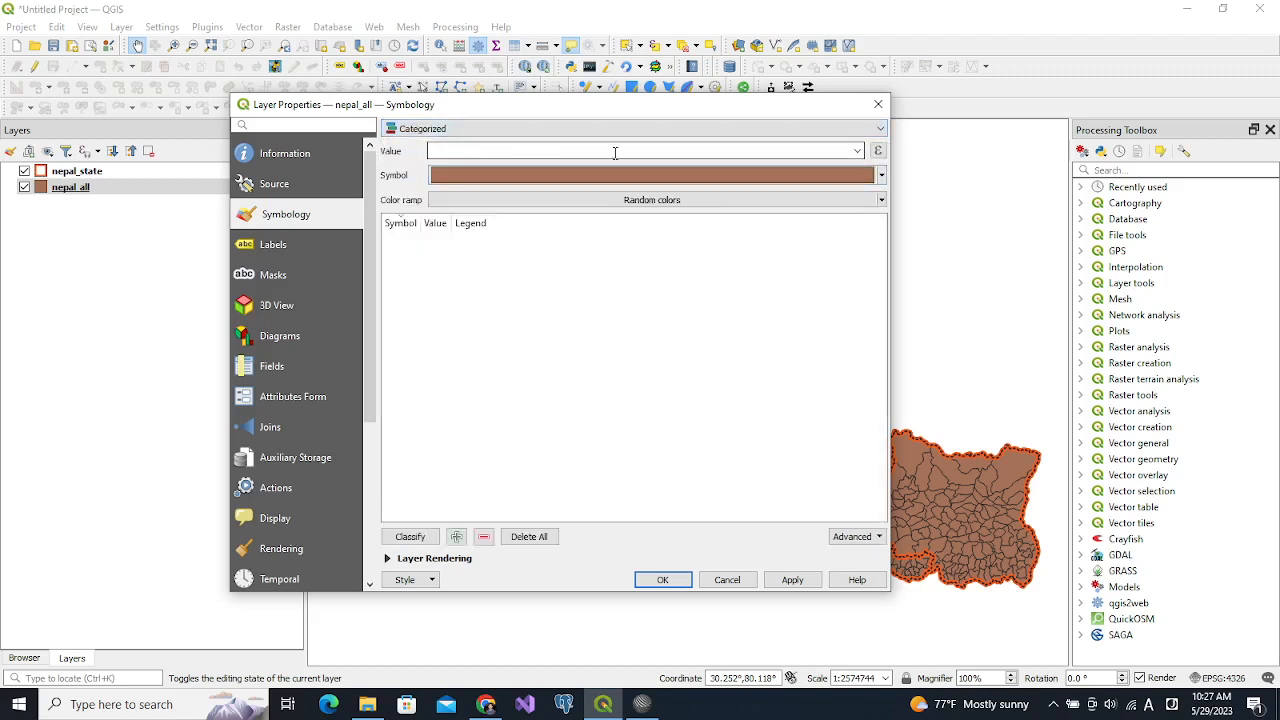
{"action": "left_click", "coordinate": [857, 151]}
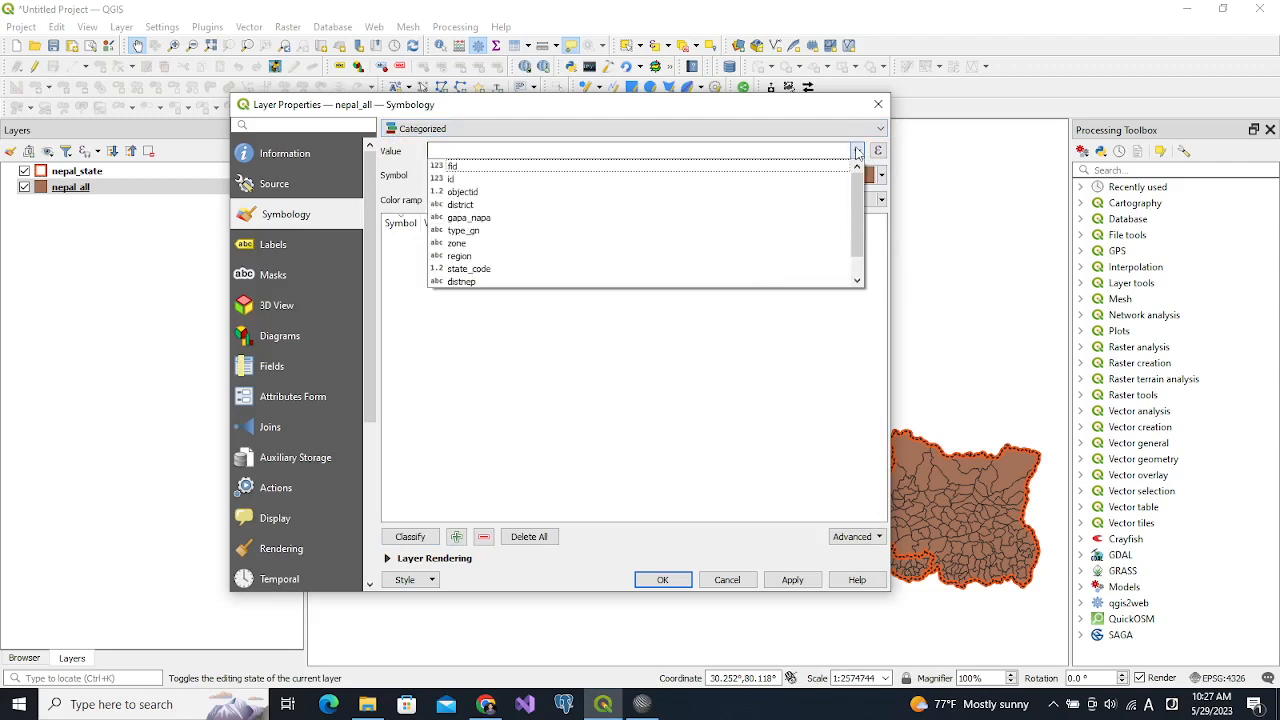
{"action": "left_click", "coordinate": [668, 231]}
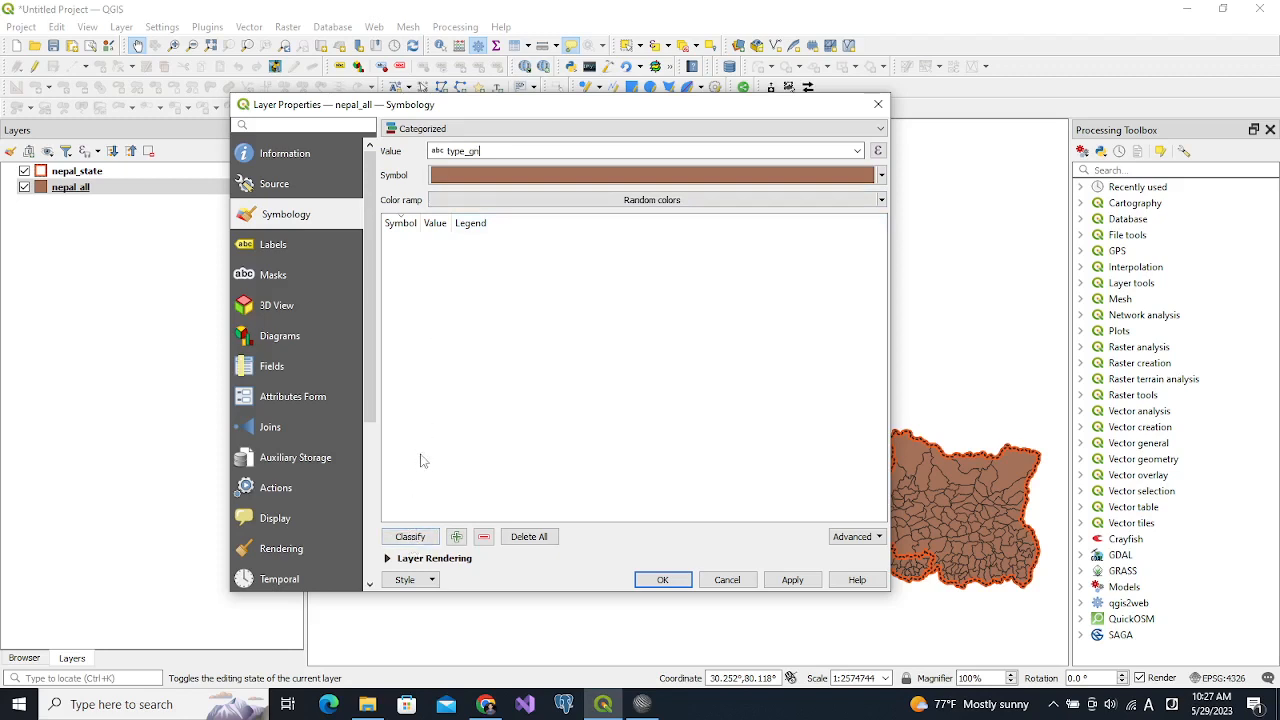
{"action": "left_click", "coordinate": [424, 539]}
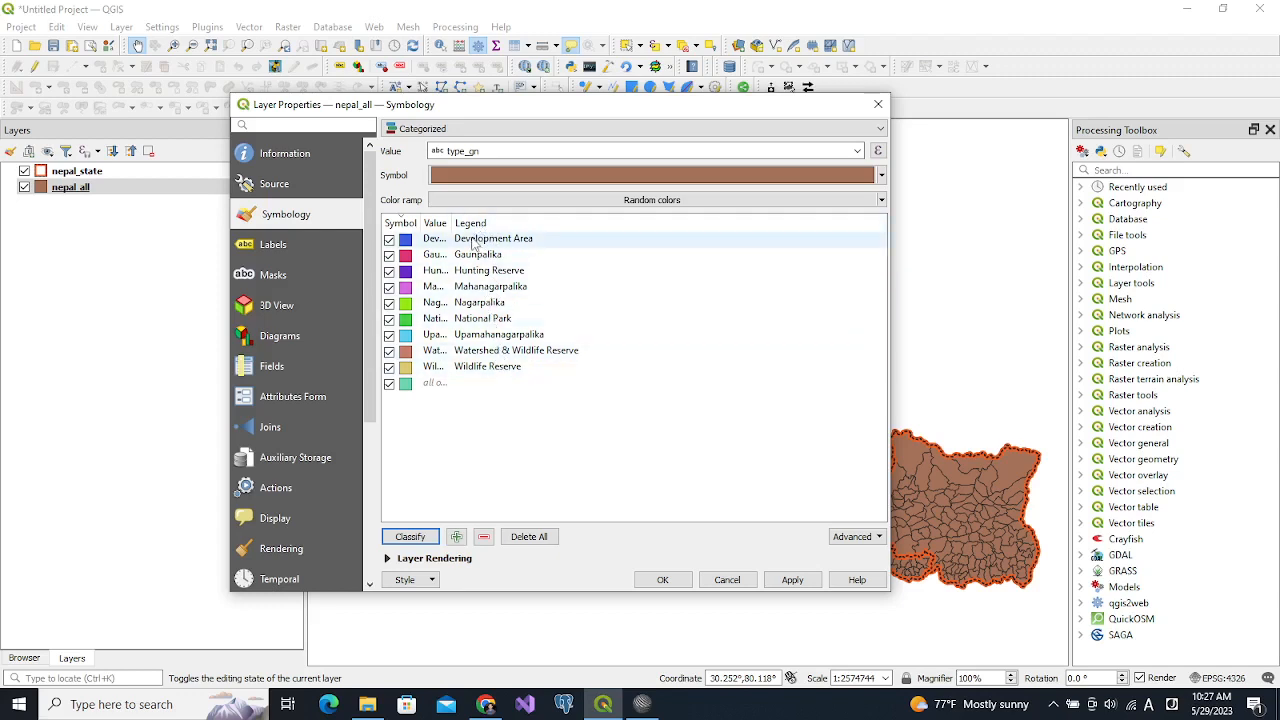
{"action": "left_click_drag", "start_coordinate": [452, 220], "coordinate": [515, 217]}
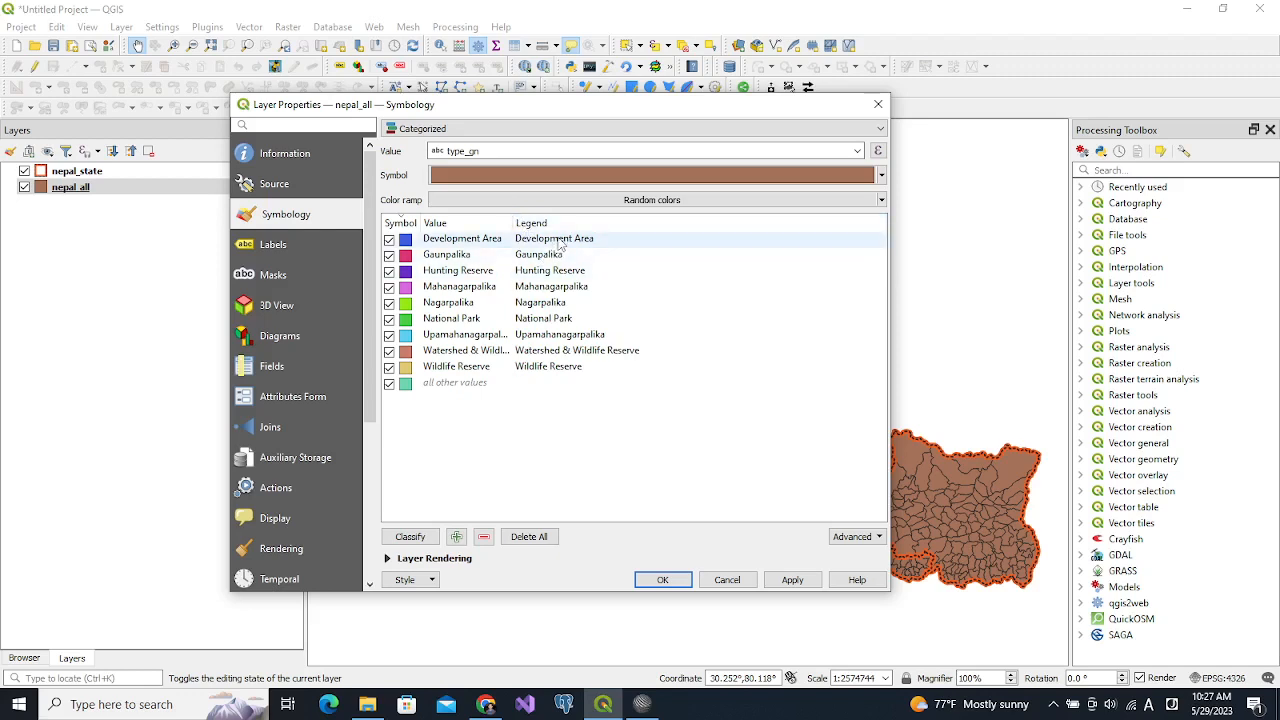
- Move the Development Area and Hunting Reserve categories below Wildlife Reserve, in that order
{"action": "left_click_drag", "start_coordinate": [558, 244], "coordinate": [553, 395]}
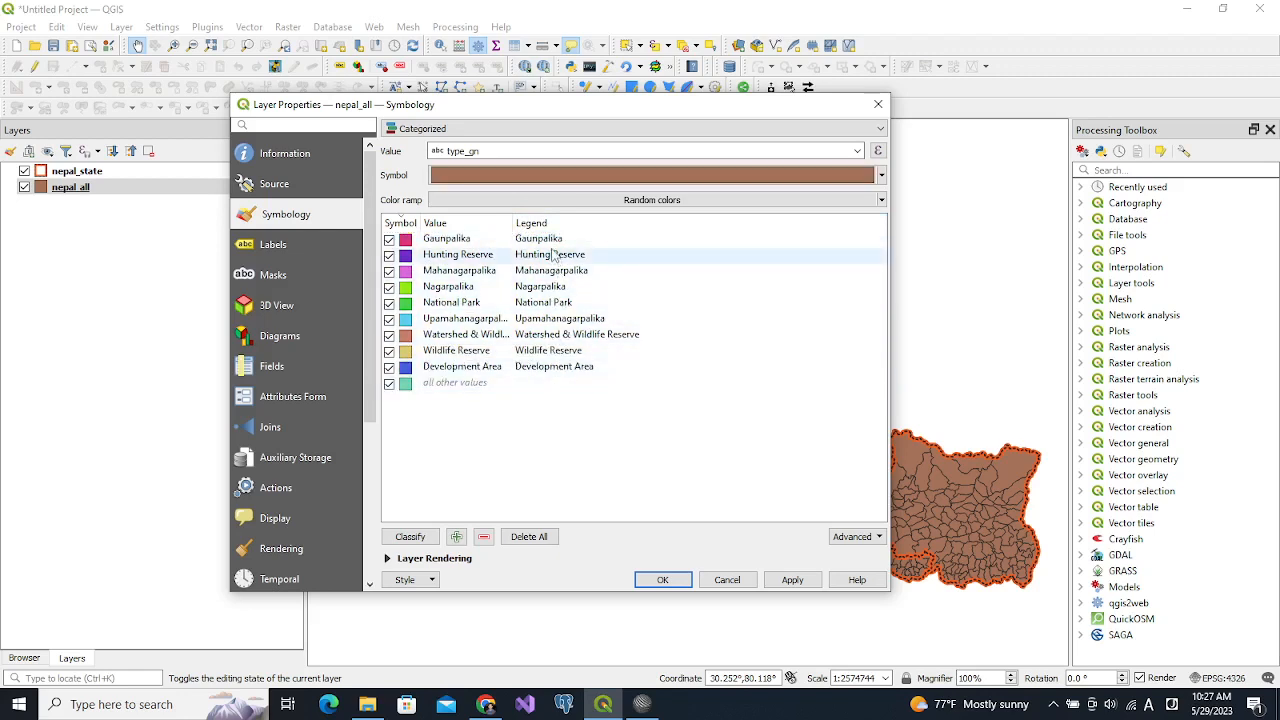
{"action": "left_click_drag", "start_coordinate": [553, 290], "coordinate": [552, 262]}
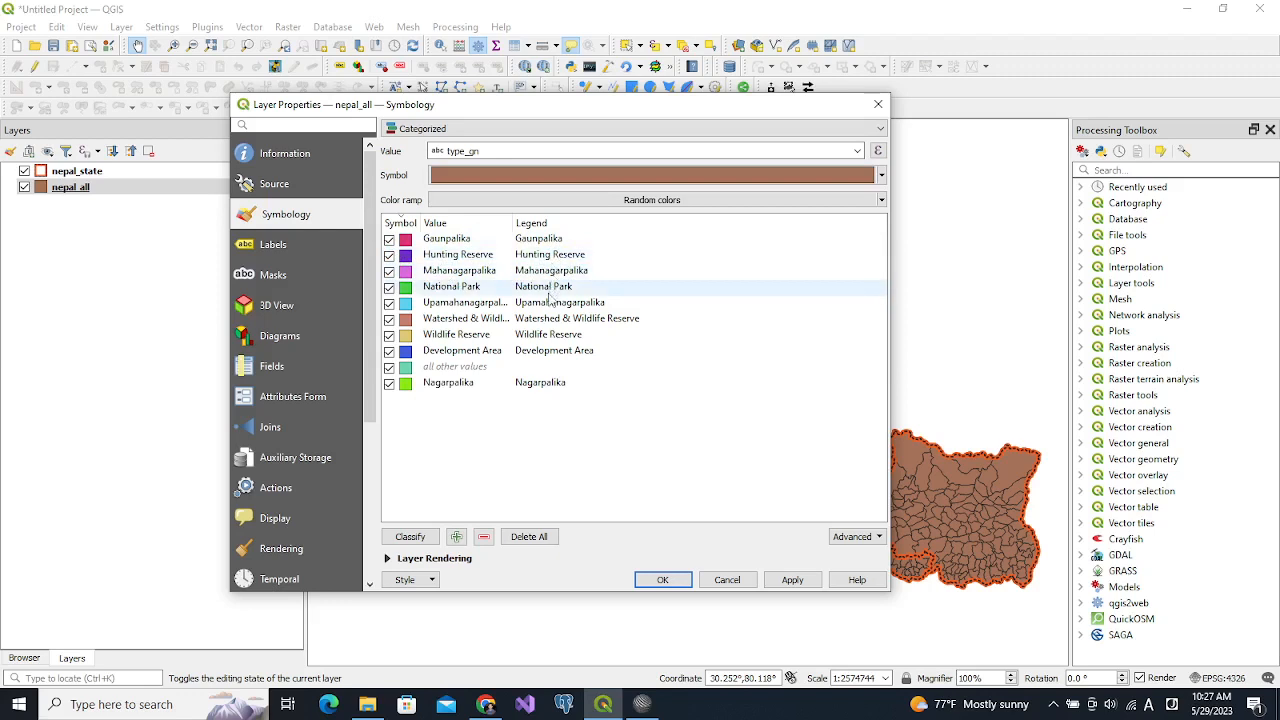
{"action": "left_click", "coordinate": [552, 271]}
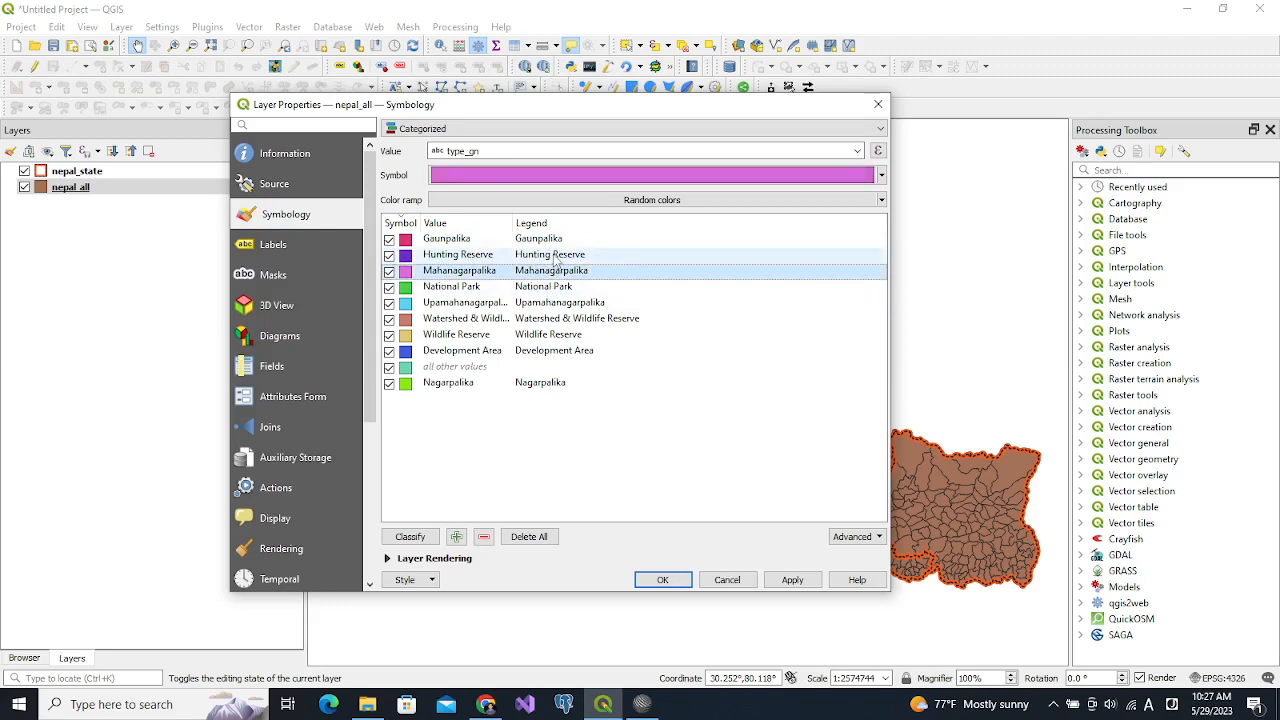
{"action": "left_click_drag", "start_coordinate": [550, 255], "coordinate": [556, 368]}
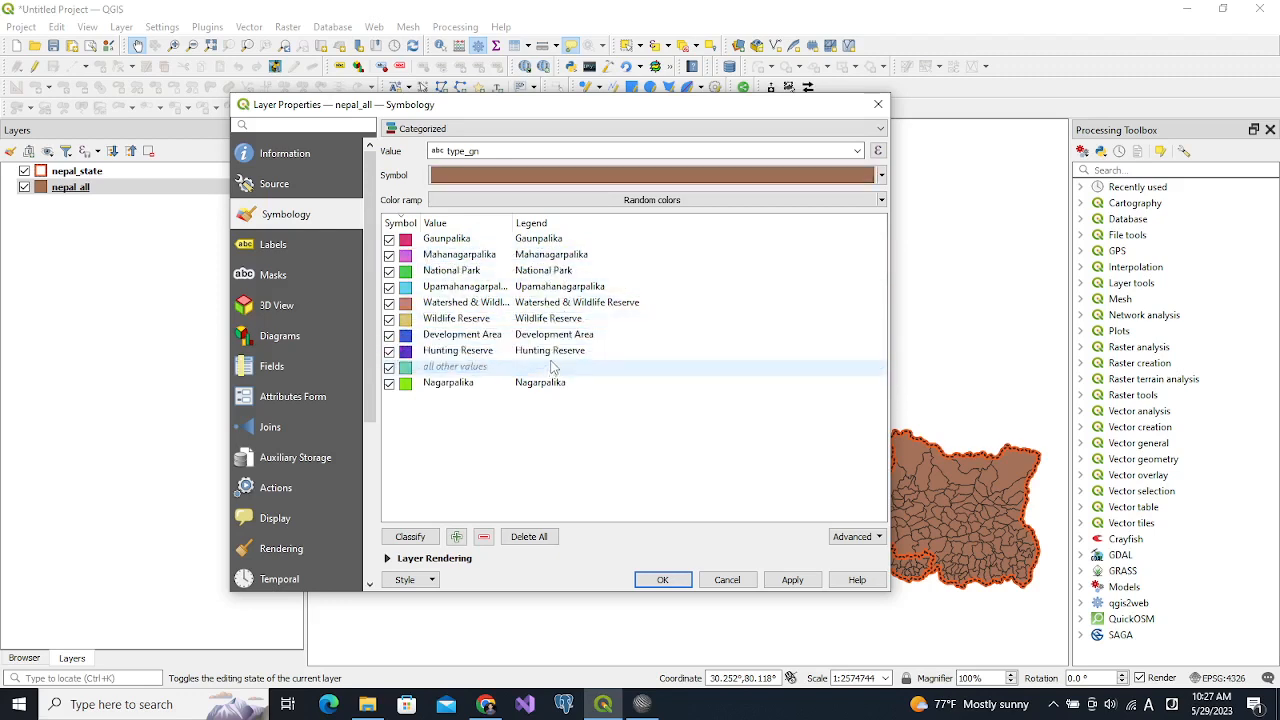
- Order the municipality categories as Gaunpalika, Nagarpalika, Upamahanagarpalika and Mahanagarpalika, placed above National Park
{"action": "left_click", "coordinate": [549, 287]}
{"action": "left_click_drag", "start_coordinate": [549, 287], "coordinate": [555, 256]}
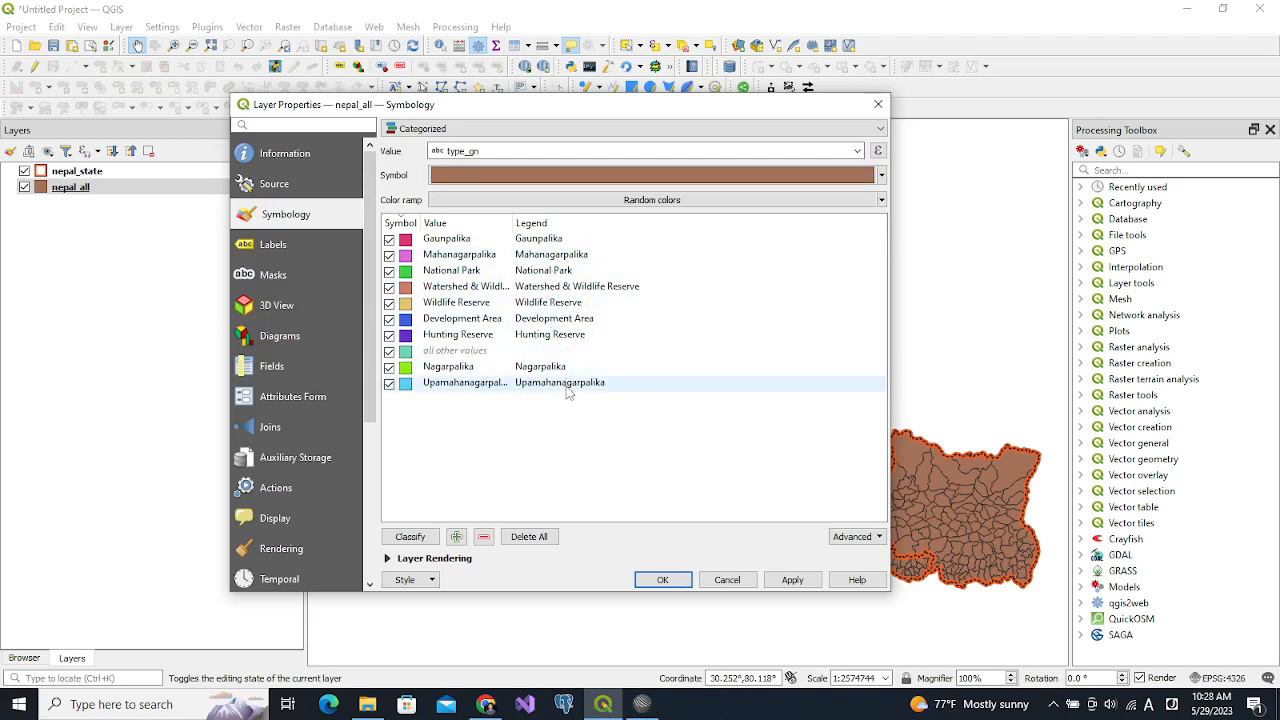
{"action": "left_click_drag", "start_coordinate": [567, 392], "coordinate": [573, 276]}
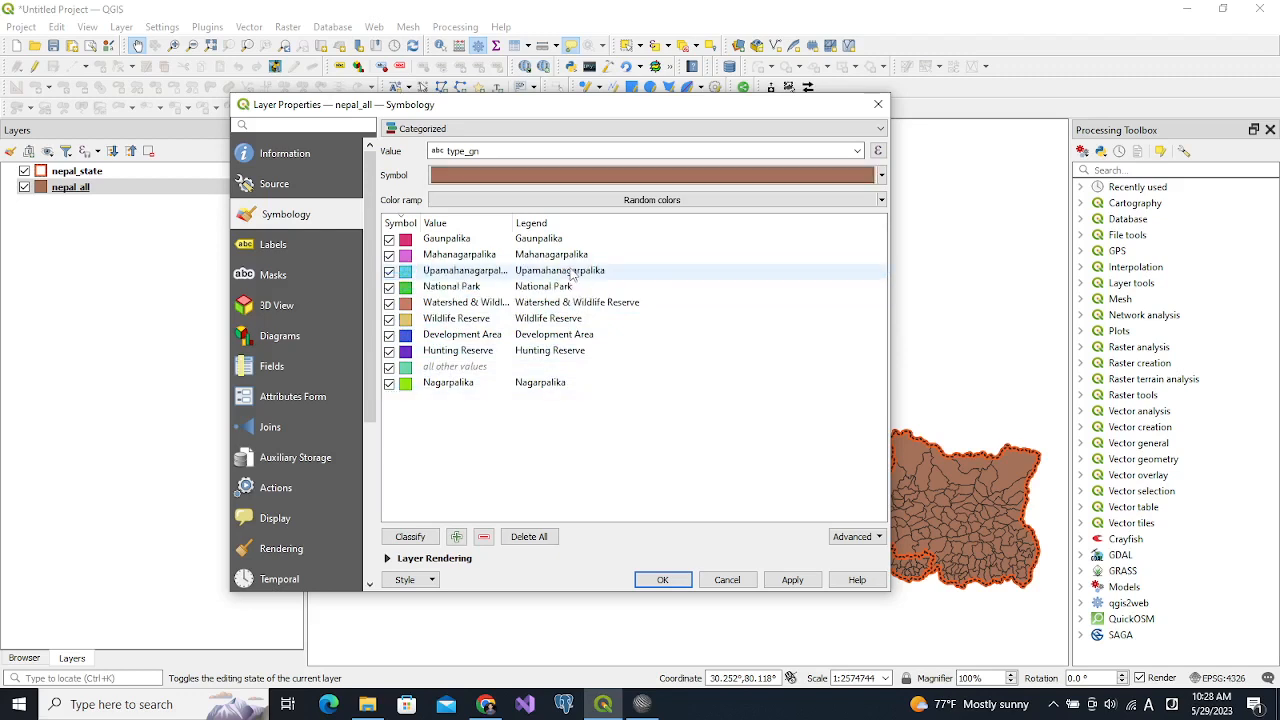
{"action": "left_click", "coordinate": [538, 388]}
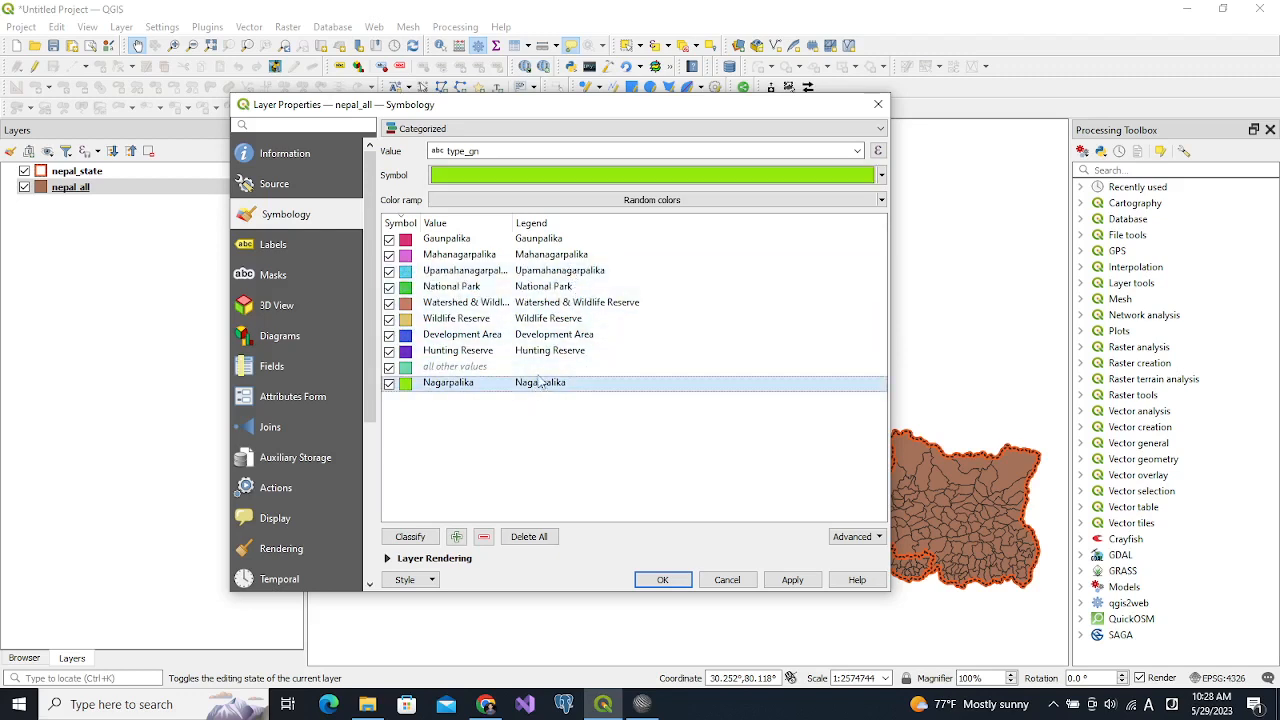
{"action": "left_click_drag", "start_coordinate": [540, 384], "coordinate": [558, 258]}
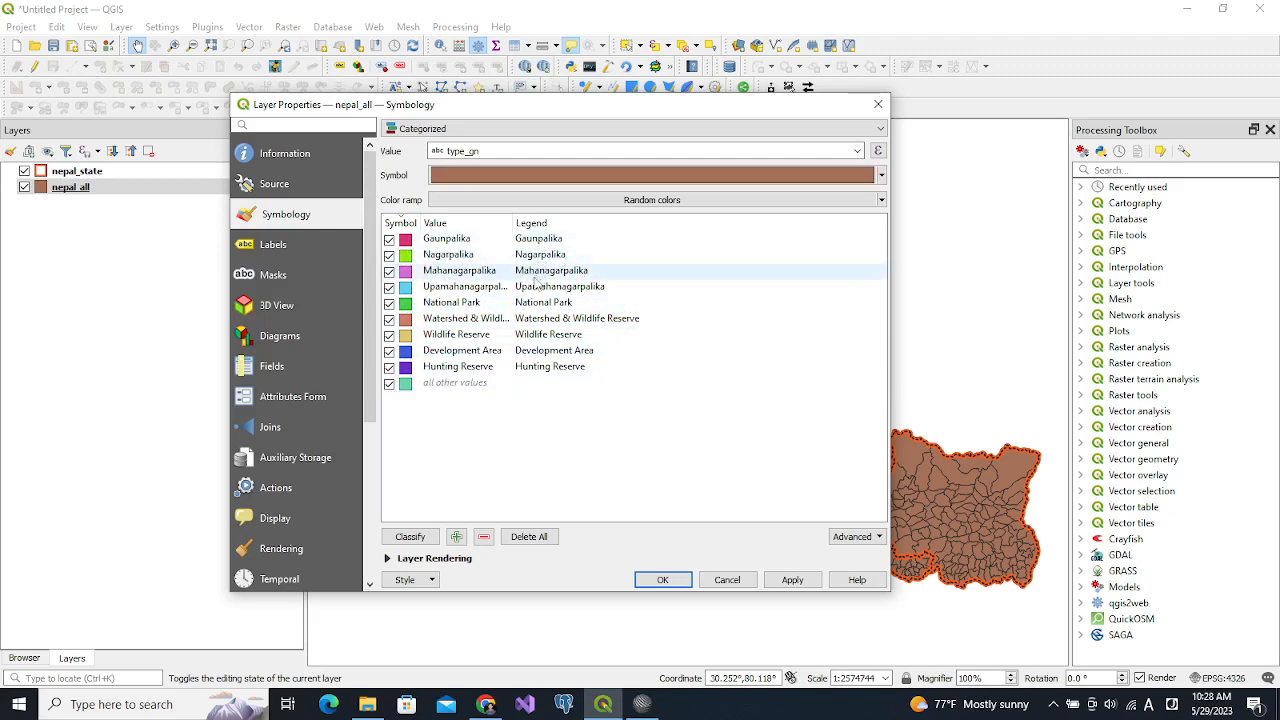
{"action": "left_click_drag", "start_coordinate": [536, 277], "coordinate": [548, 300]}
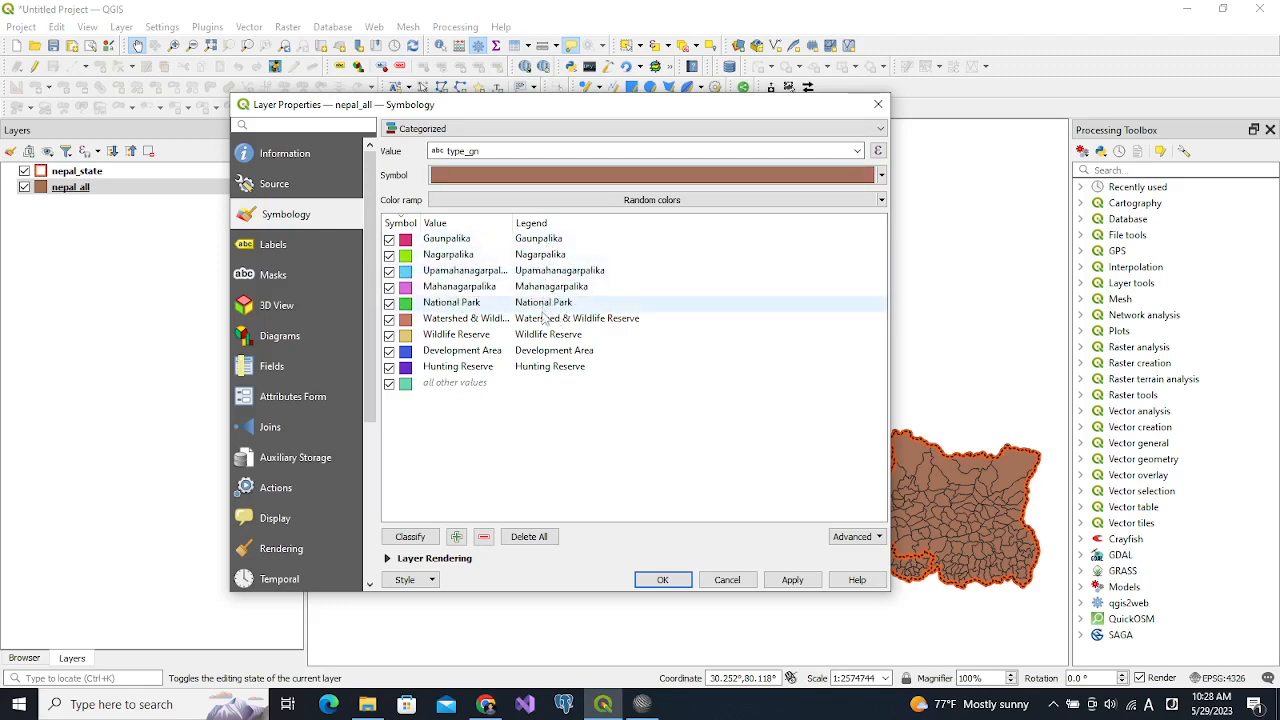
{"action": "left_click", "coordinate": [544, 305]}
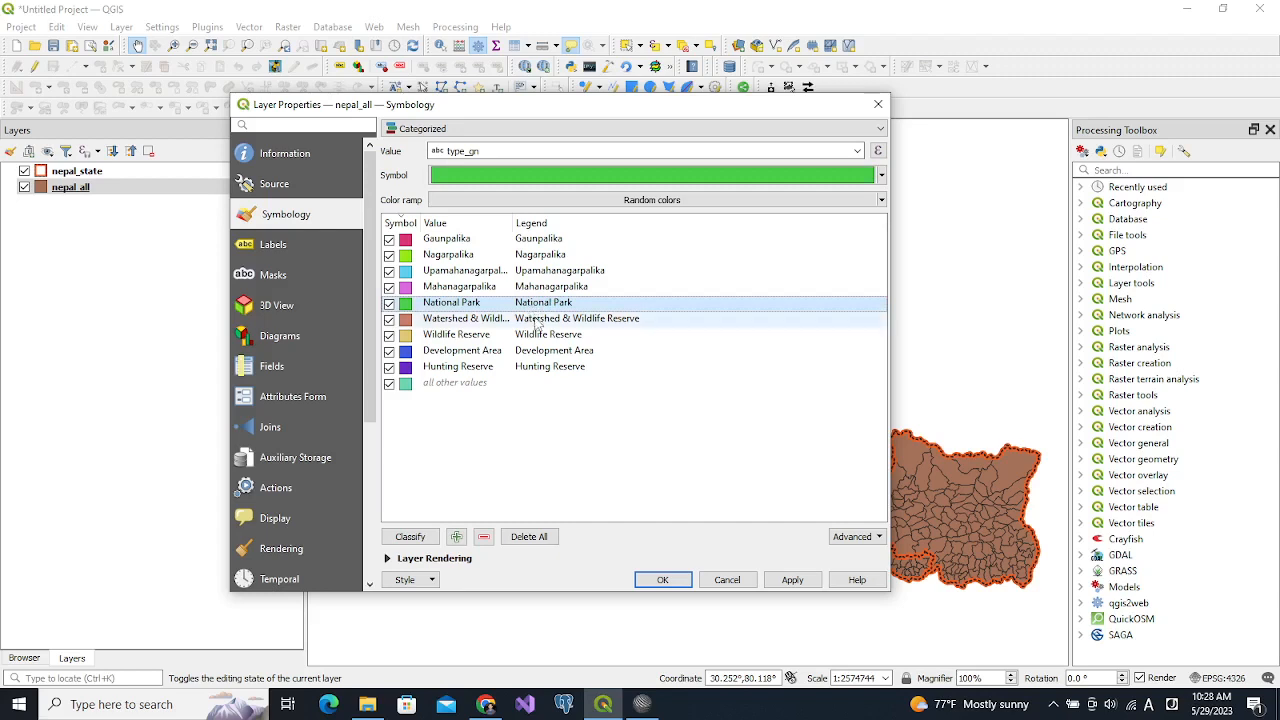
- Remove the National Park, Watershed & Wildlife Reserve, Wildlife Reserve, Development Area and Hunting Reserve categories from the nepal_all symbology
{"action": "left_click", "coordinate": [540, 368], "text": "shift"}
{"action": "left_click_drag", "start_coordinate": [540, 366], "coordinate": [540, 346]}
{"action": "right_click", "coordinate": [540, 346]}
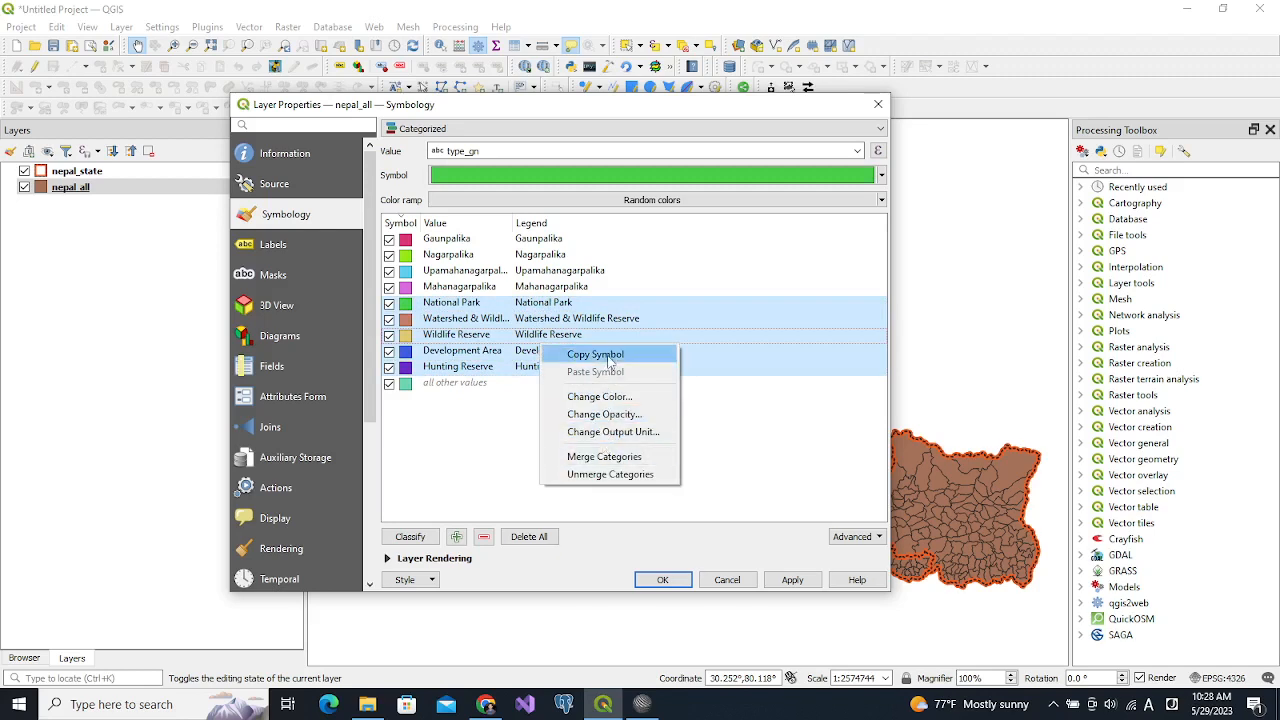
{"action": "left_click", "coordinate": [487, 537]}
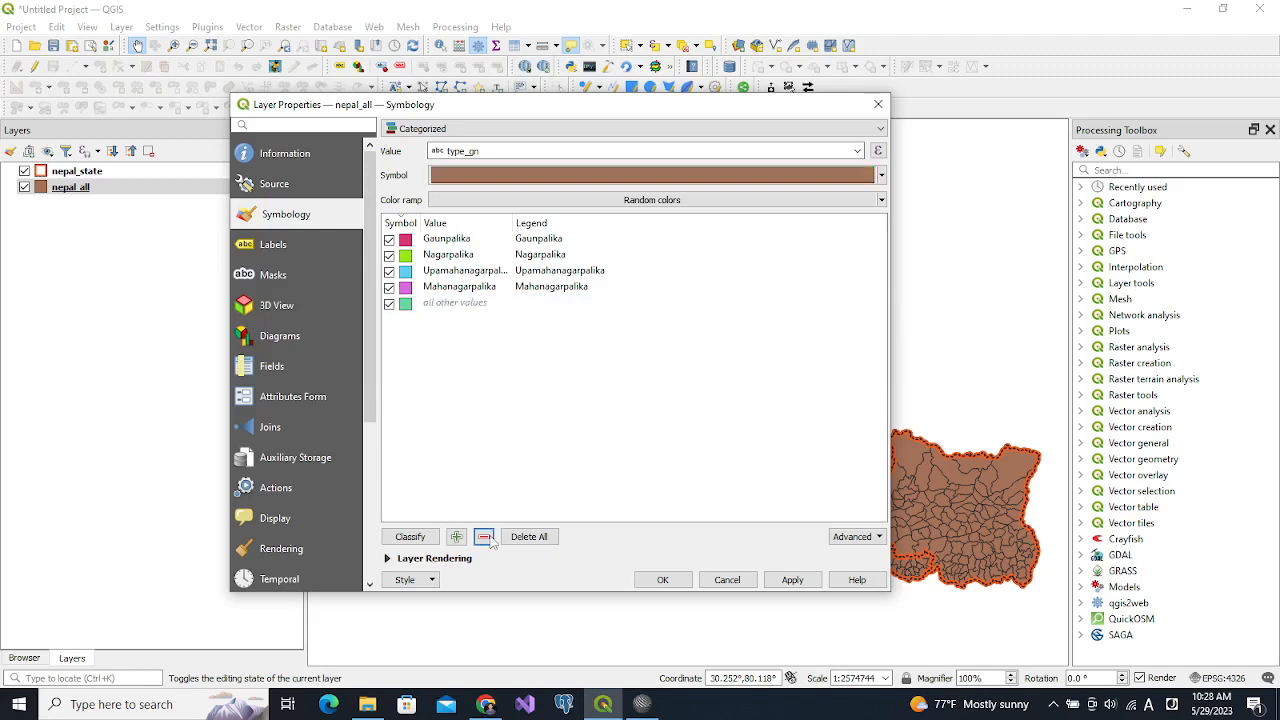
- Recolor the Nagarpalika category's fill to light pink-violet #eb83e8
{"action": "left_click", "coordinate": [408, 261]}
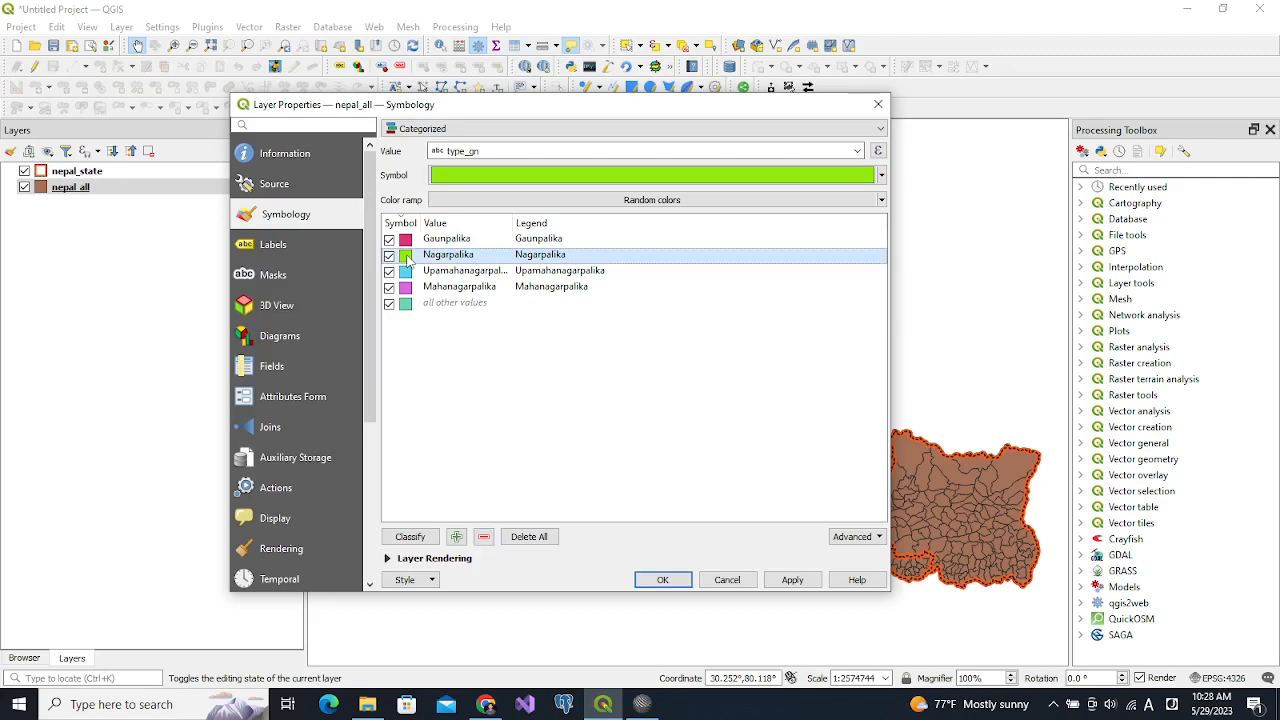
{"action": "double_click", "coordinate": [406, 259]}
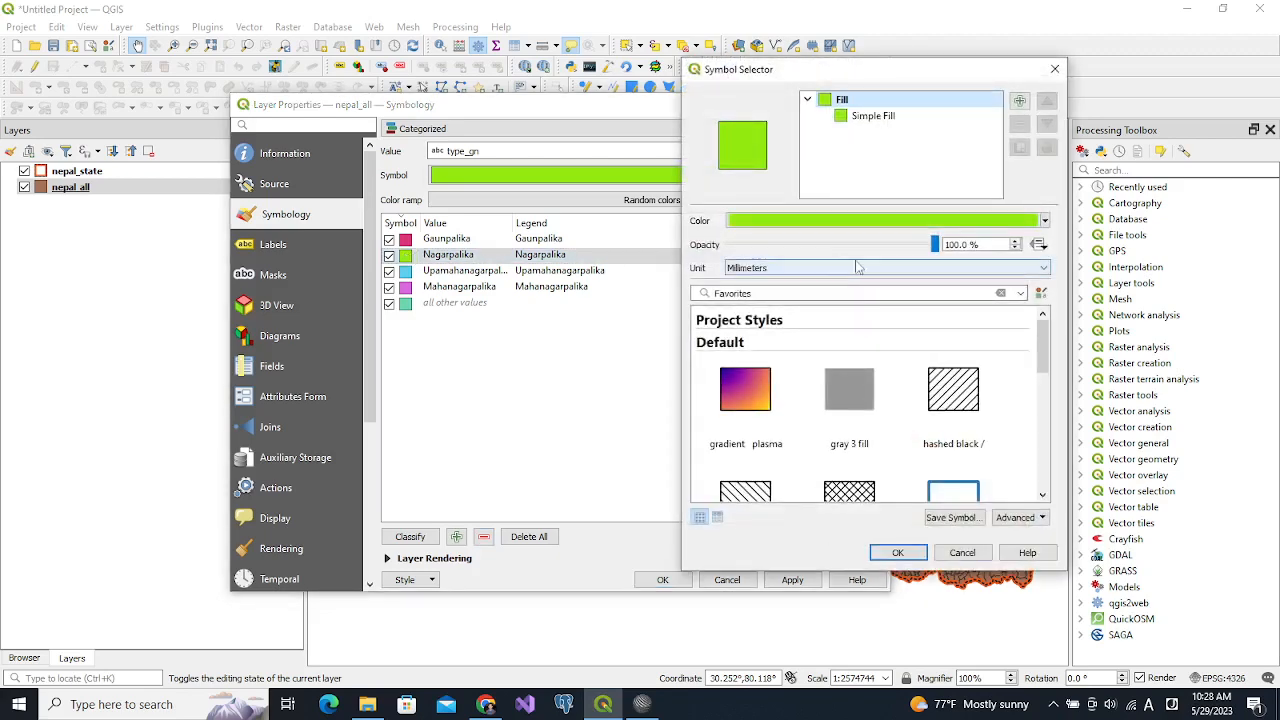
{"action": "left_click", "coordinate": [970, 221]}
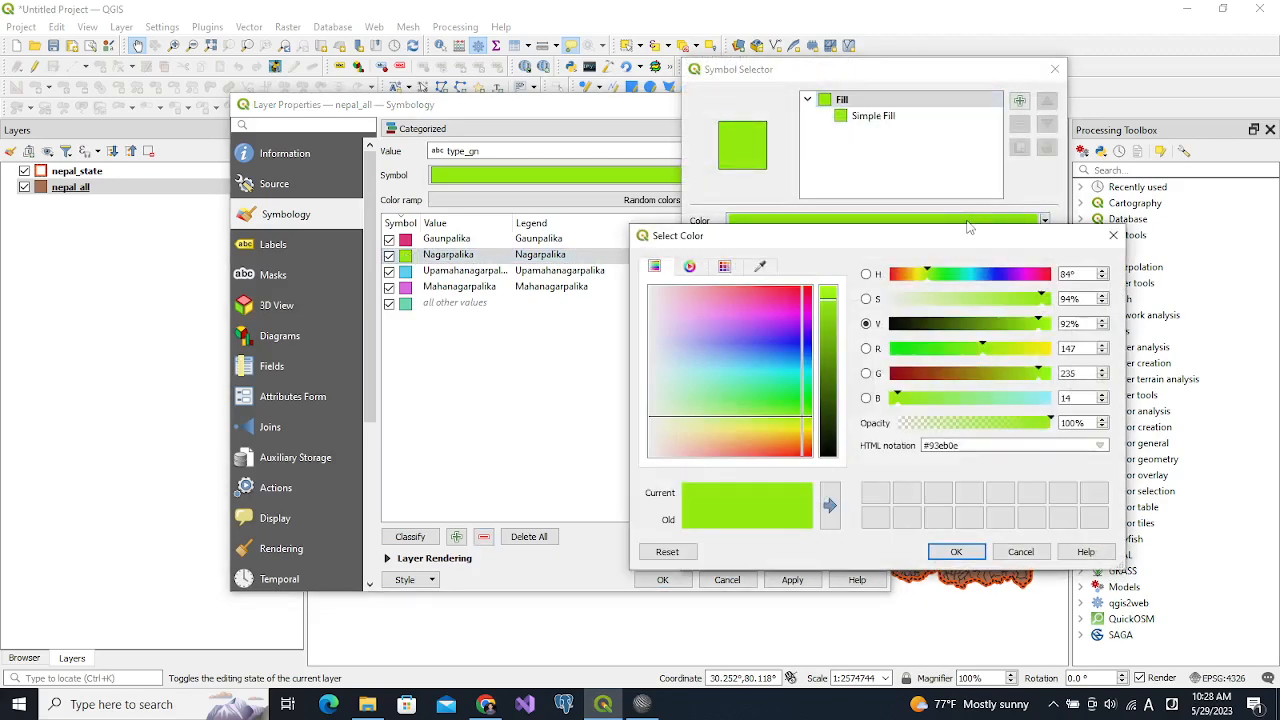
{"action": "left_click", "coordinate": [764, 345]}
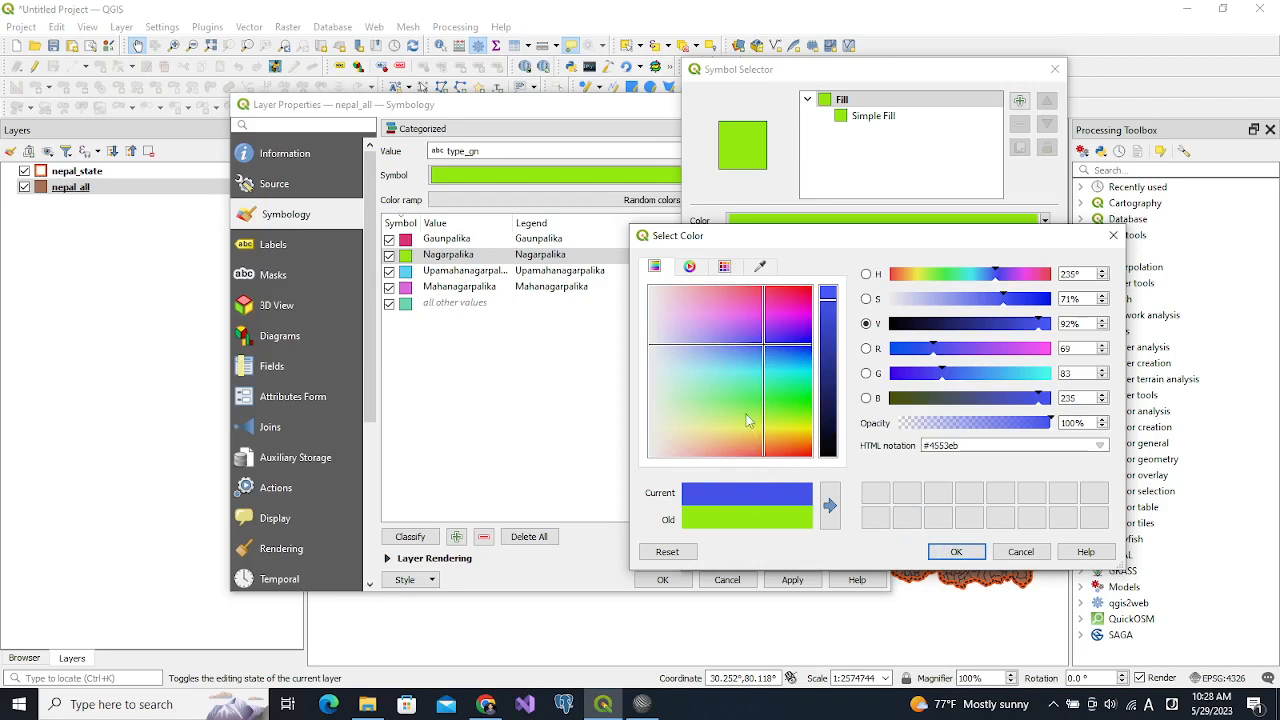
{"action": "left_click", "coordinate": [720, 313]}
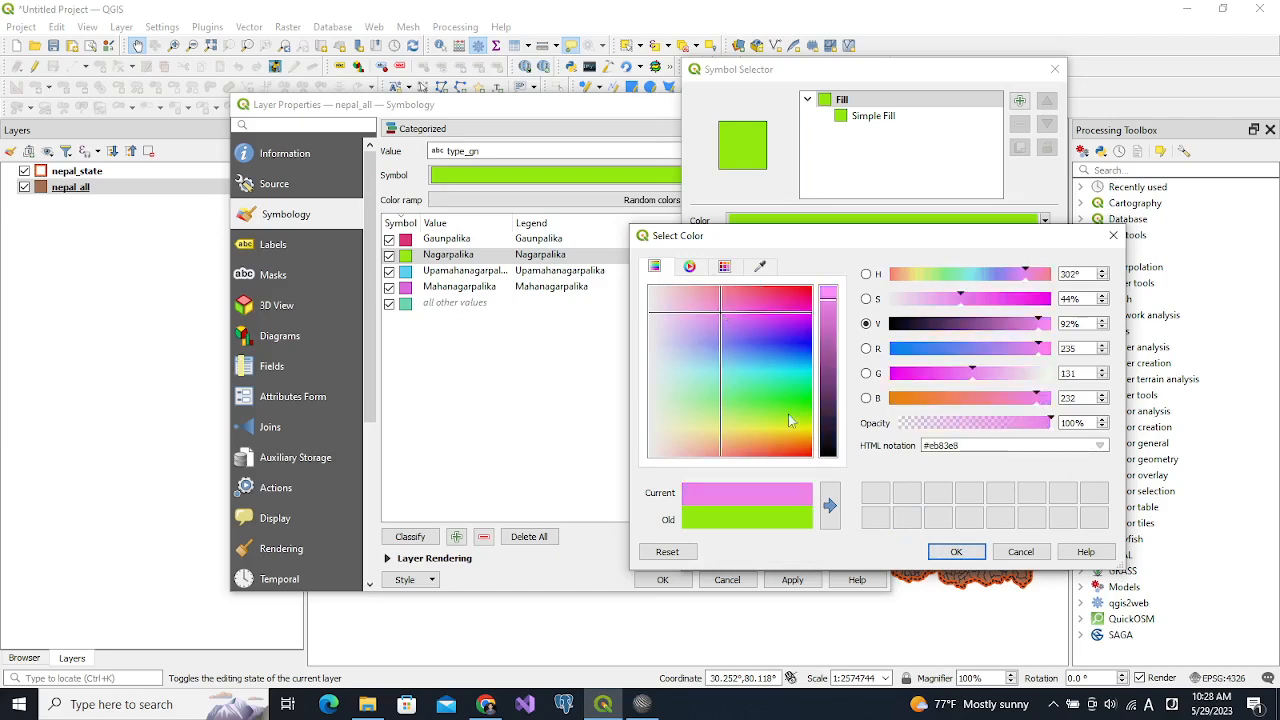
{"action": "left_click", "coordinate": [952, 552]}
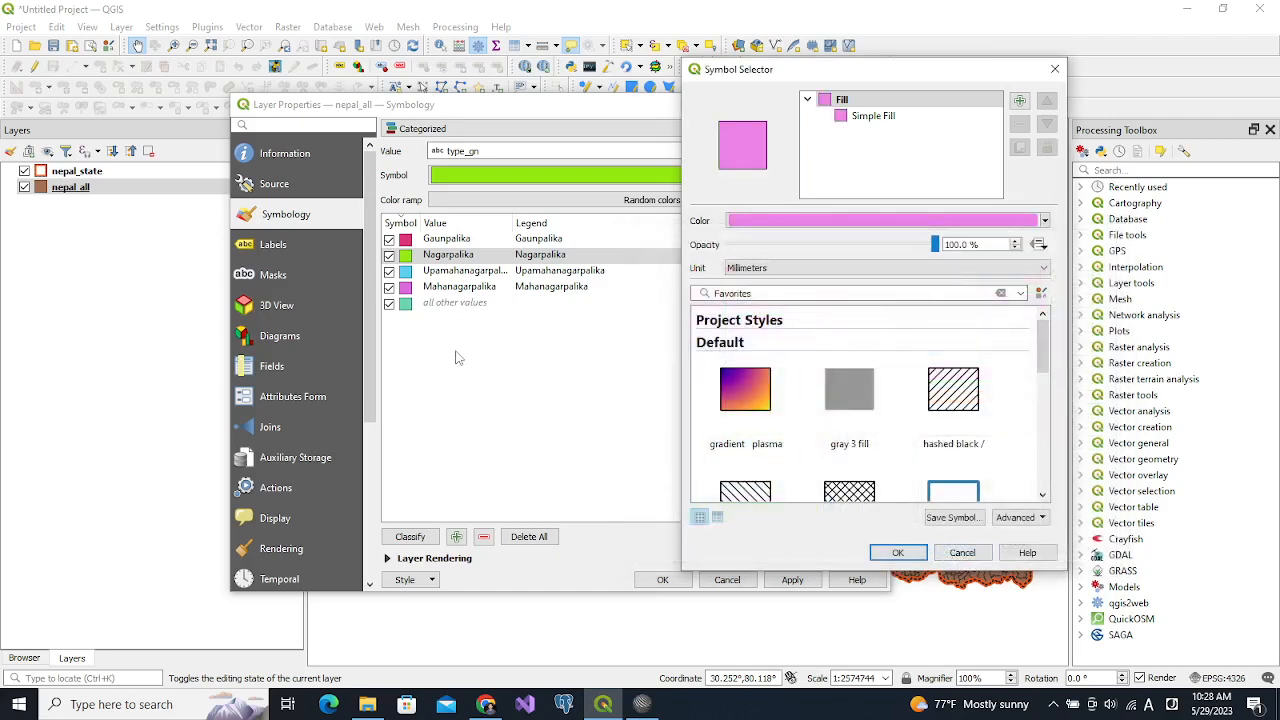
{"action": "left_click", "coordinate": [900, 553]}
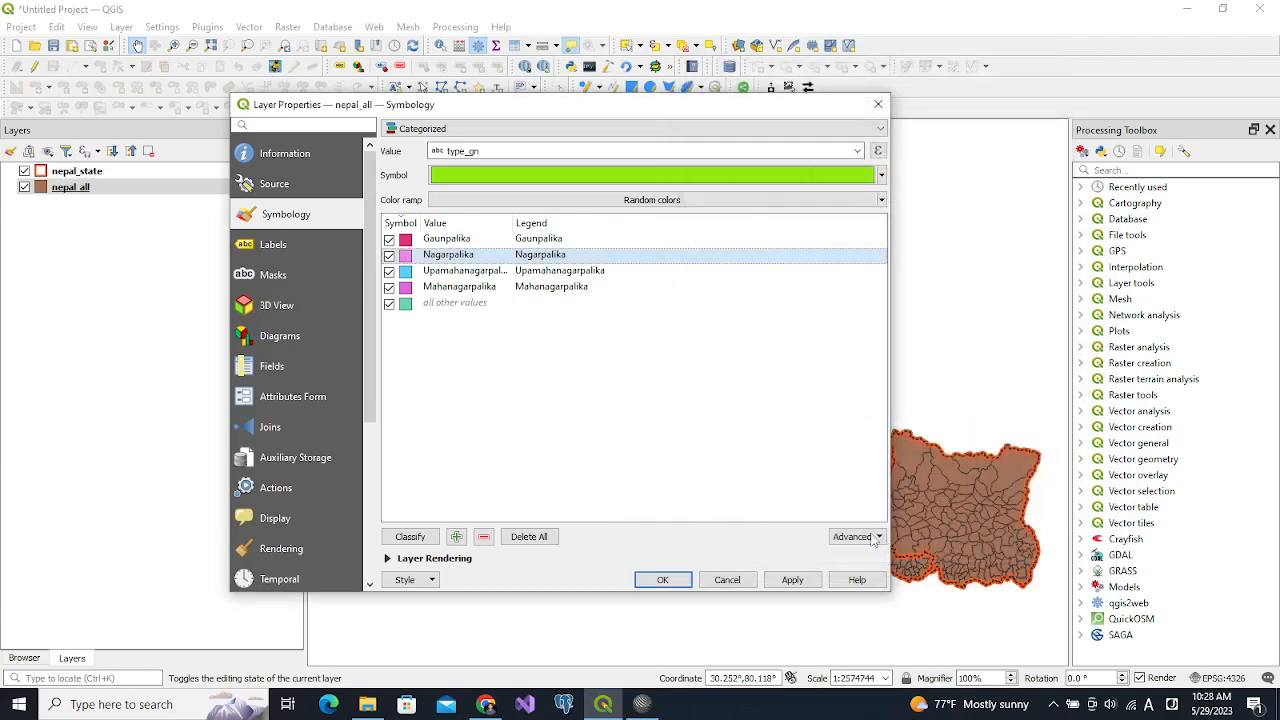
- Give the Mahanagarpalika category the gray 3 fill symbol and apply the categorized symbology to the nepal_all layer
{"action": "left_click", "coordinate": [405, 289]}
{"action": "double_click", "coordinate": [405, 289]}
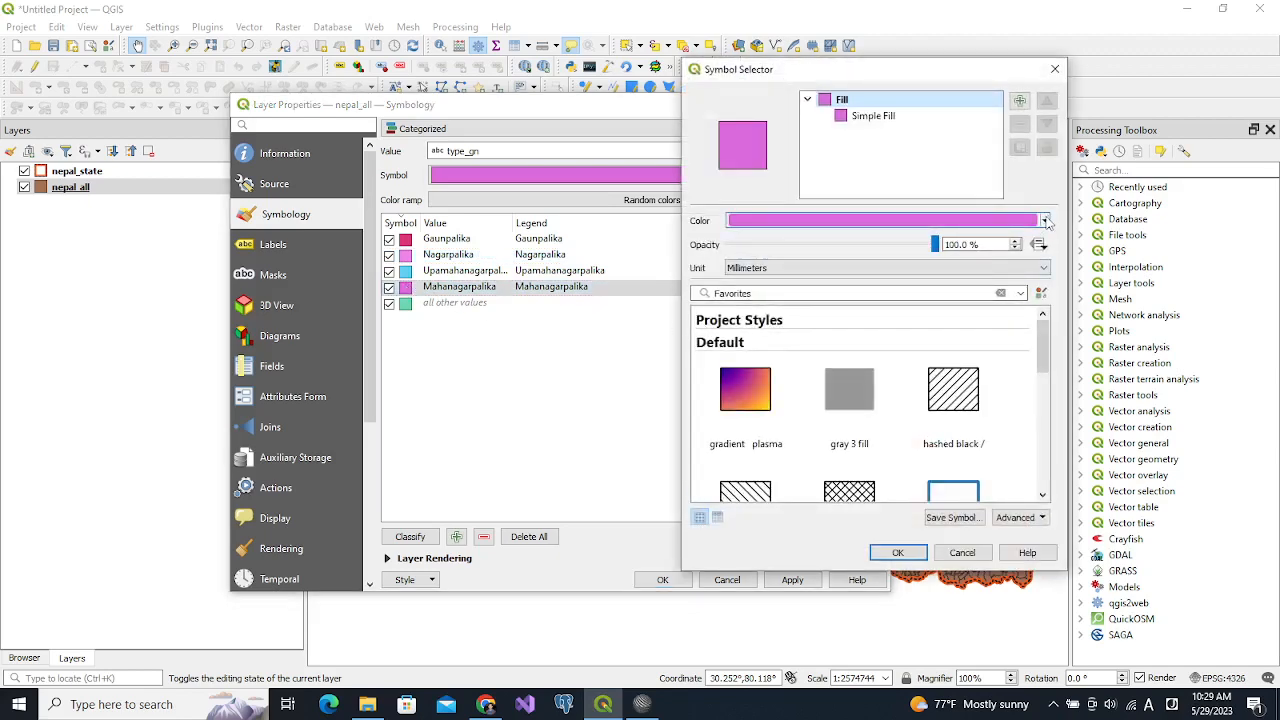
{"action": "left_click", "coordinate": [849, 395]}
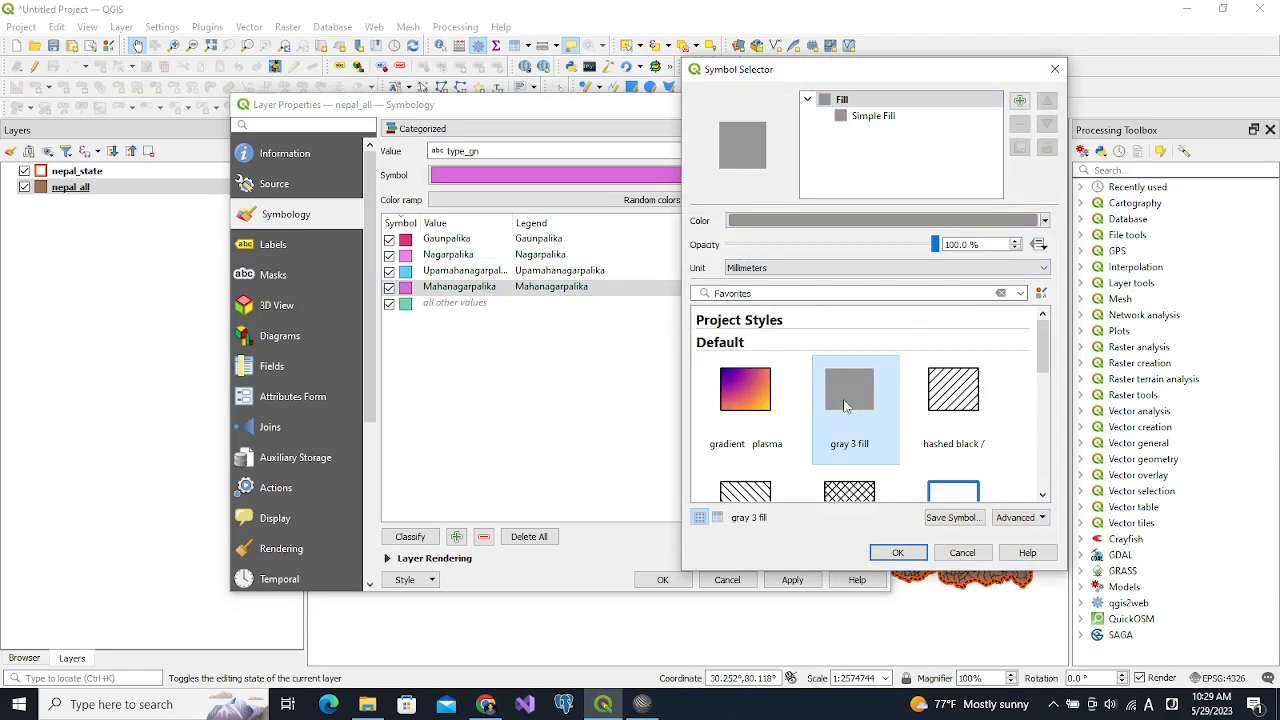
{"action": "left_click", "coordinate": [897, 552]}
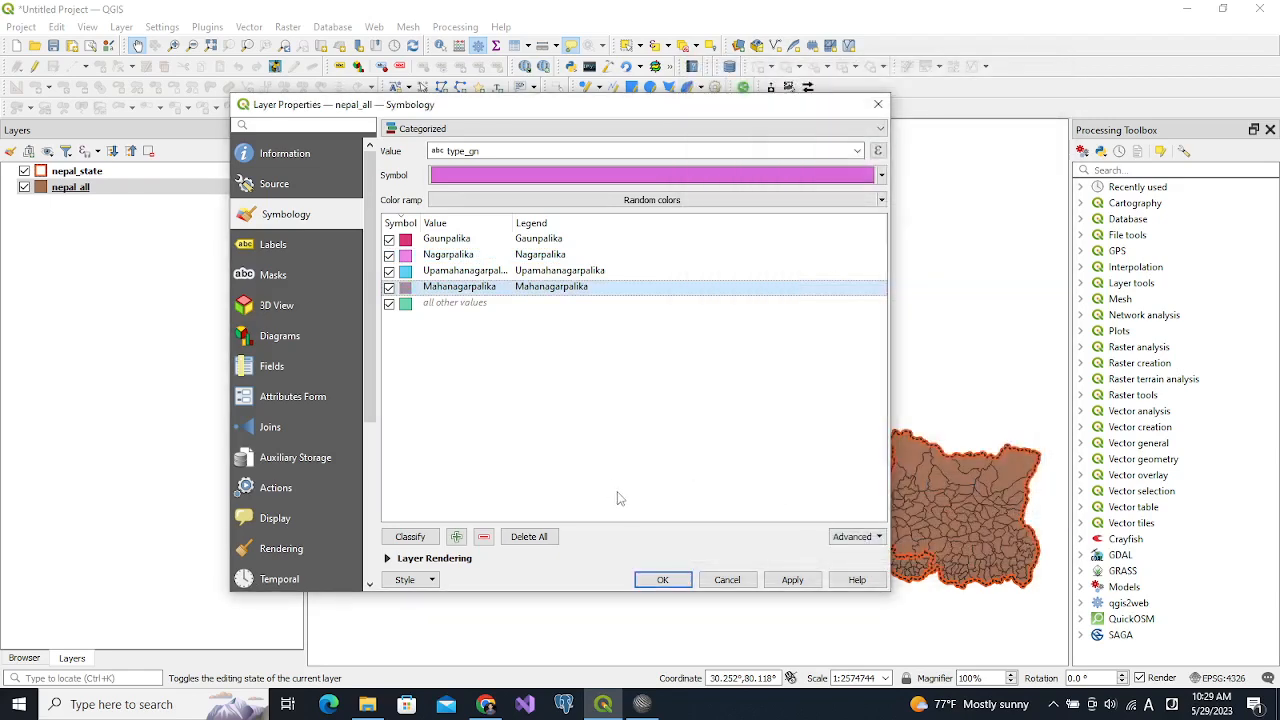
{"action": "left_click", "coordinate": [791, 581]}
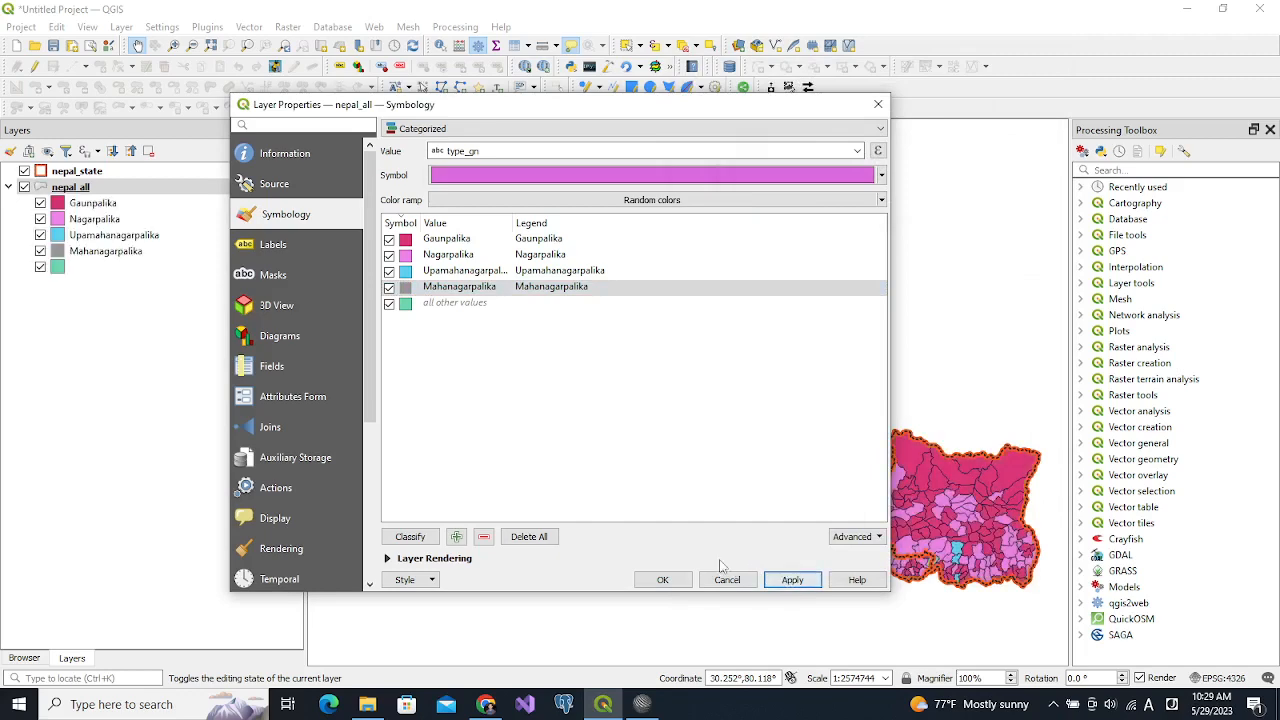
{"action": "left_click_drag", "start_coordinate": [682, 98], "coordinate": [364, 285]}
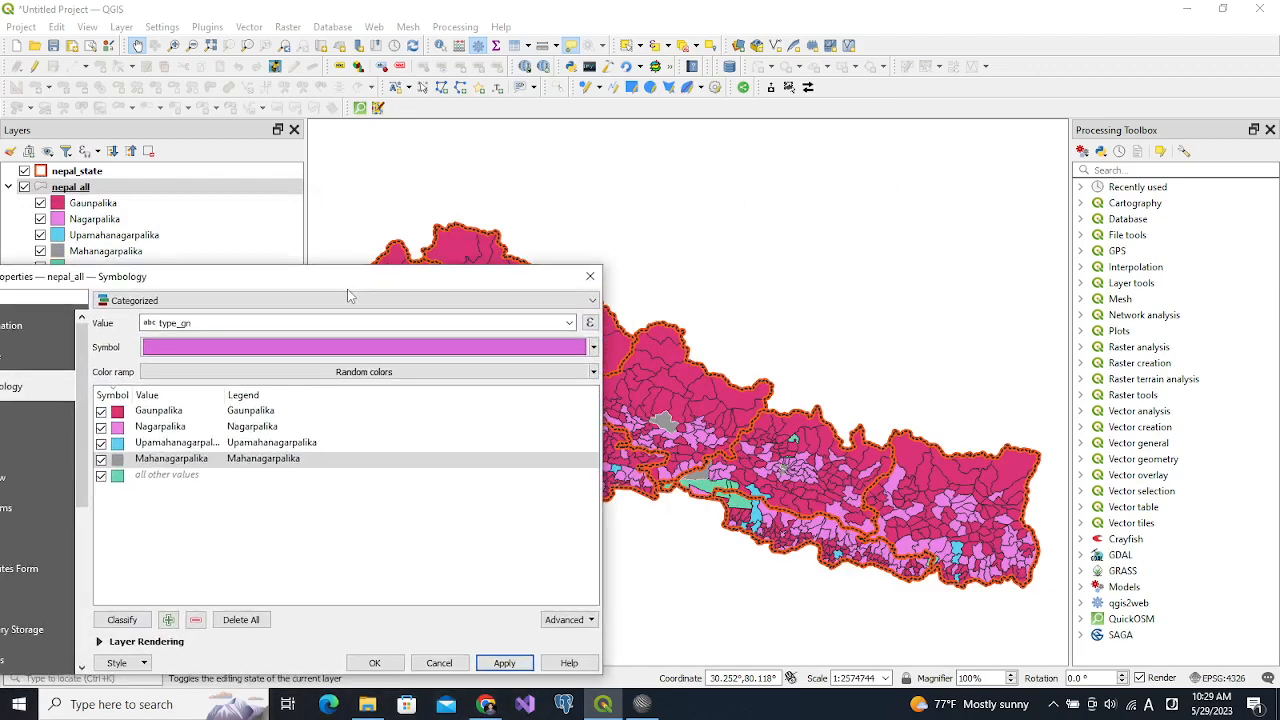
{"action": "left_click_drag", "start_coordinate": [348, 277], "coordinate": [551, 170]}
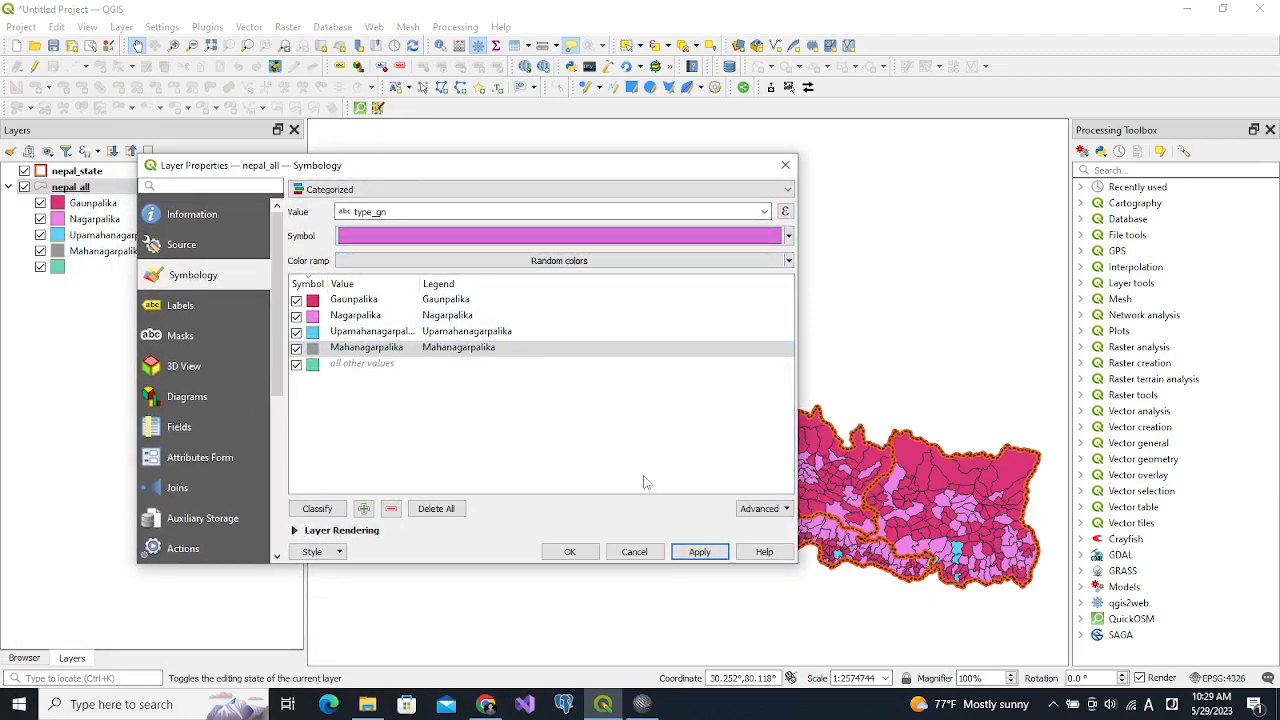
{"action": "left_click", "coordinate": [570, 552]}
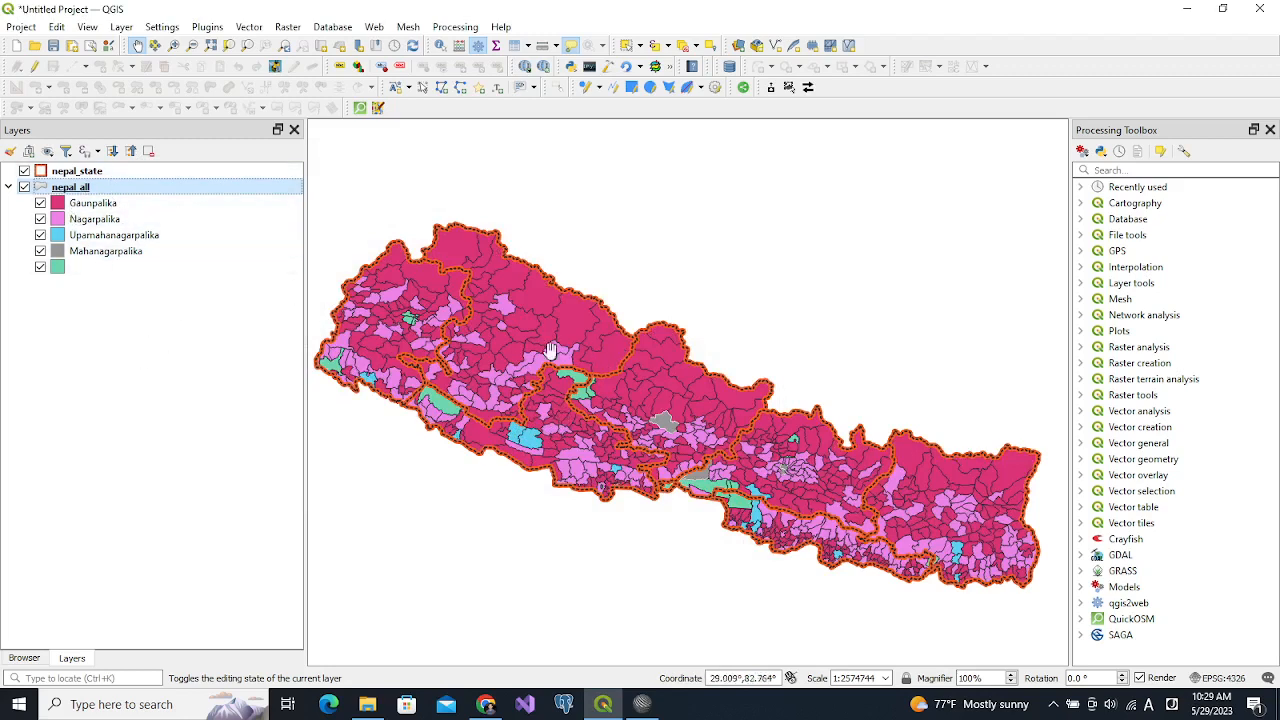
- Add the hydro2 layer from nepal_all.gpkg to the map and return to the project's layer list
{"action": "left_click", "coordinate": [24, 658]}
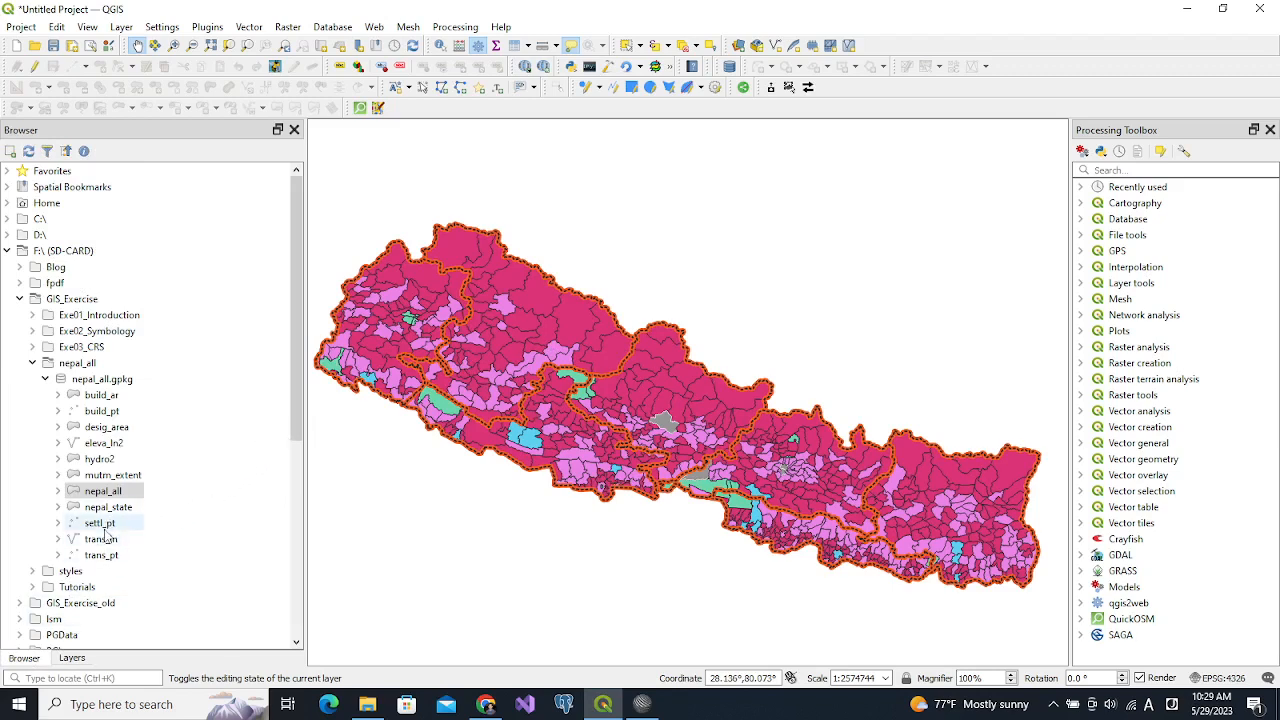
{"action": "left_click", "coordinate": [102, 461]}
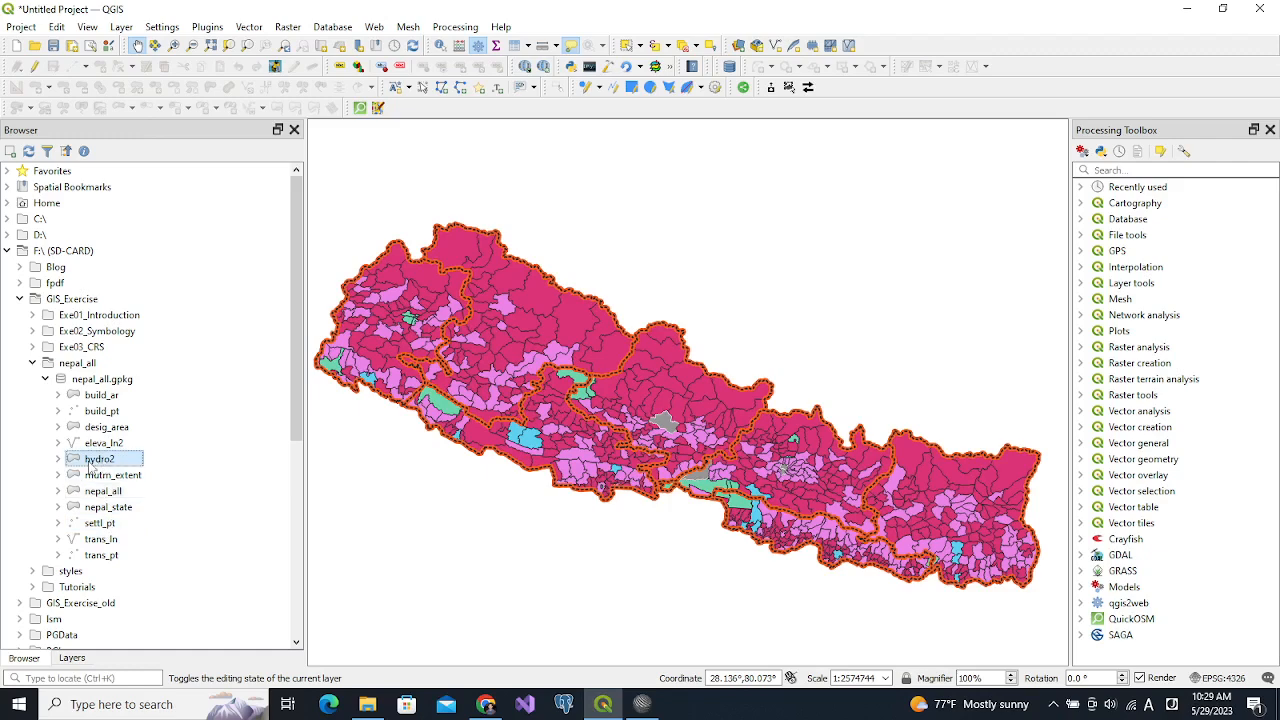
{"action": "double_click", "coordinate": [88, 462]}
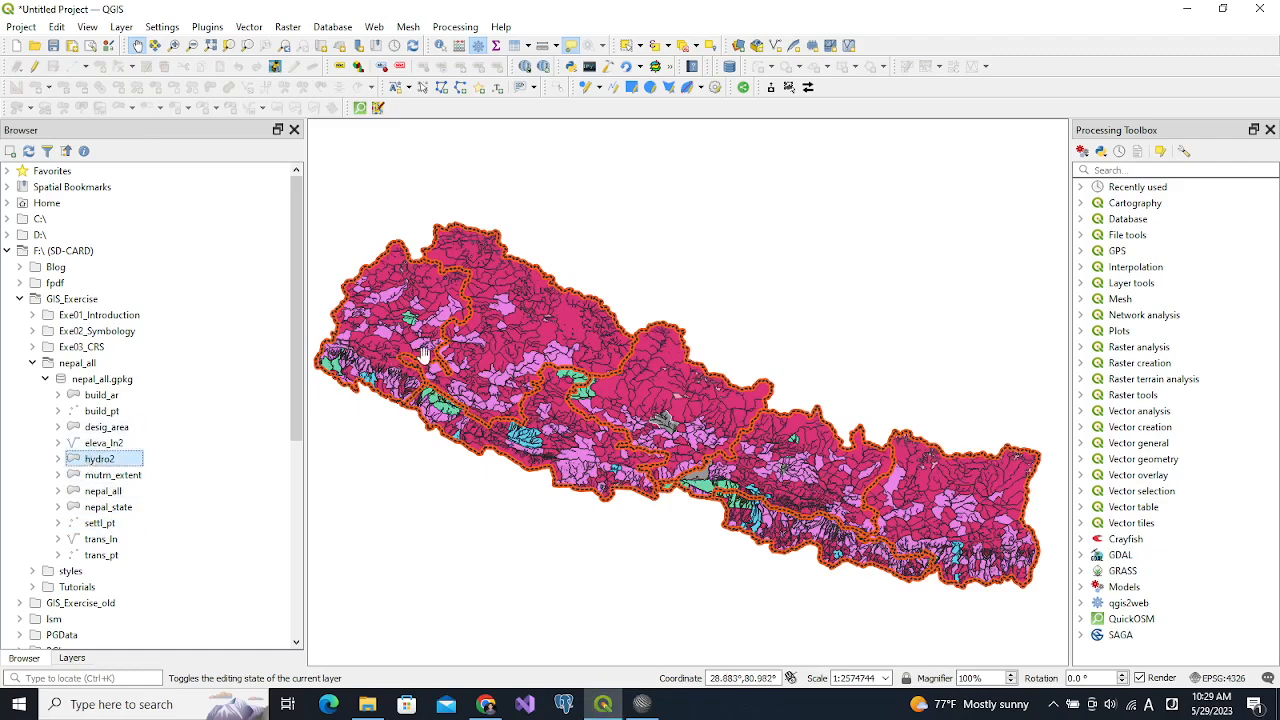
{"action": "left_click", "coordinate": [70, 660]}
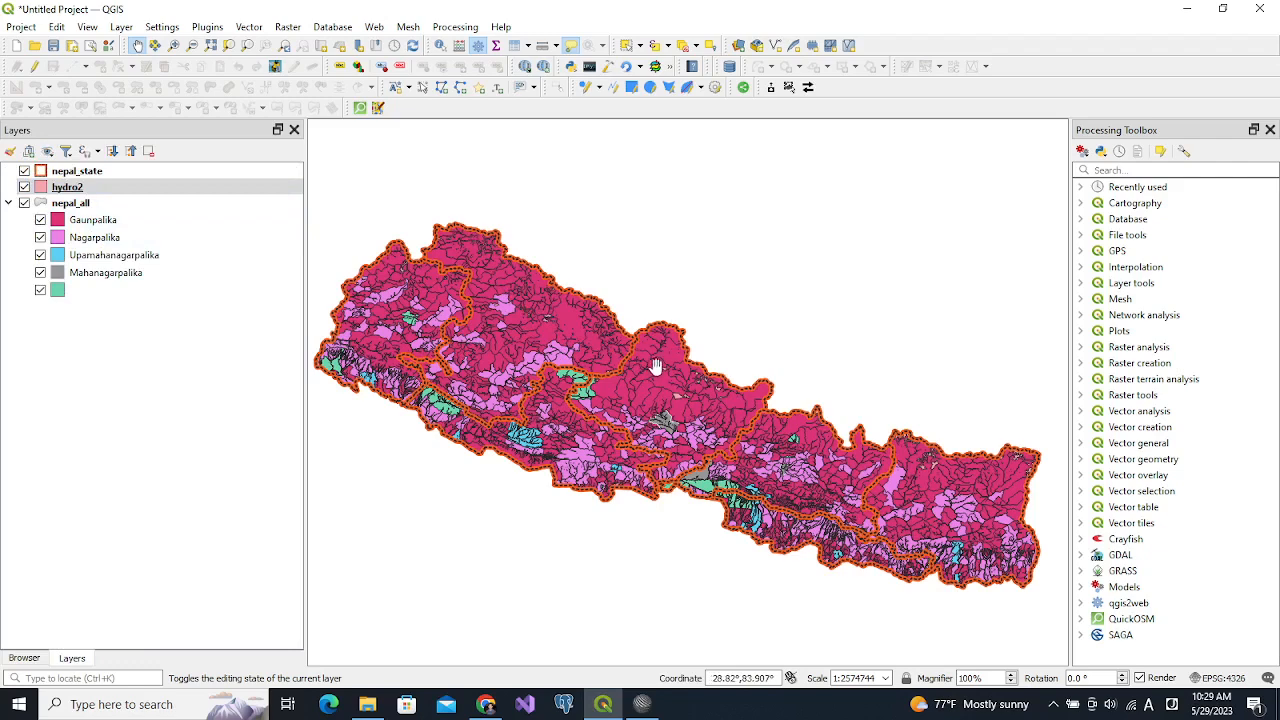
- Set the fill color of the hydro2 layer's Simple Fill to the recently used pure blue
{"action": "left_click", "coordinate": [78, 195]}
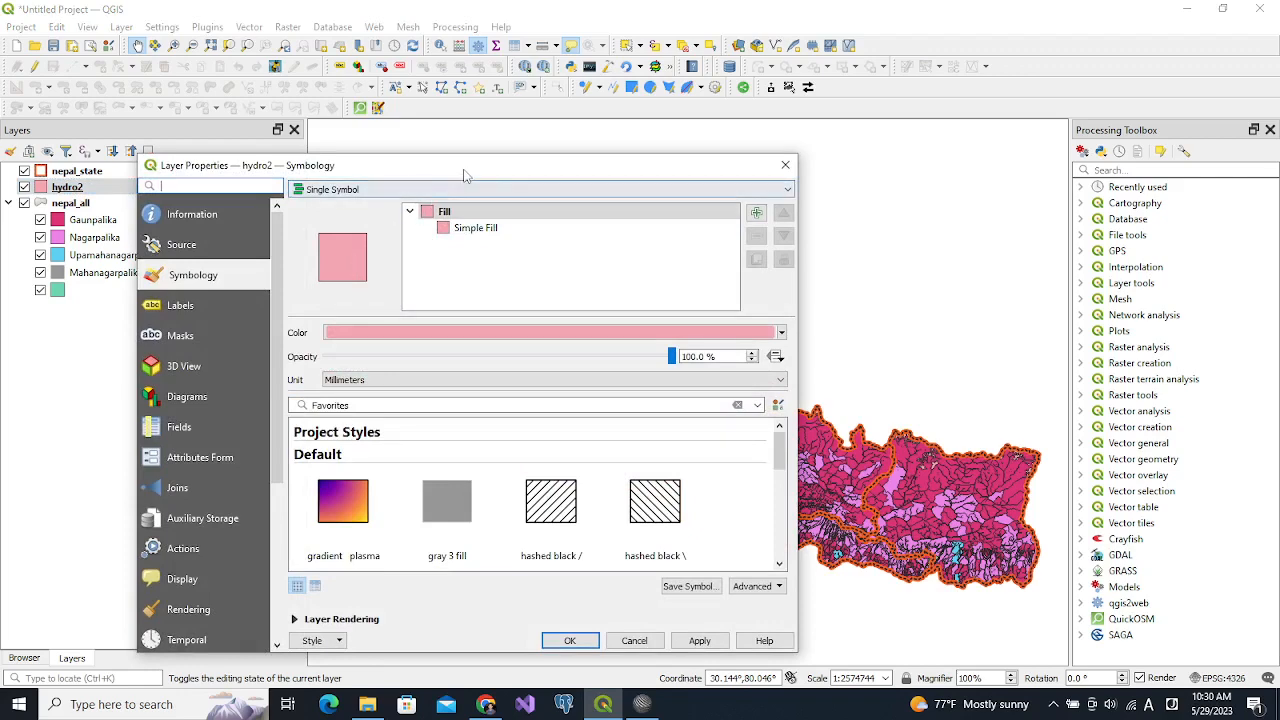
{"action": "left_click_drag", "start_coordinate": [465, 173], "coordinate": [461, 146]}
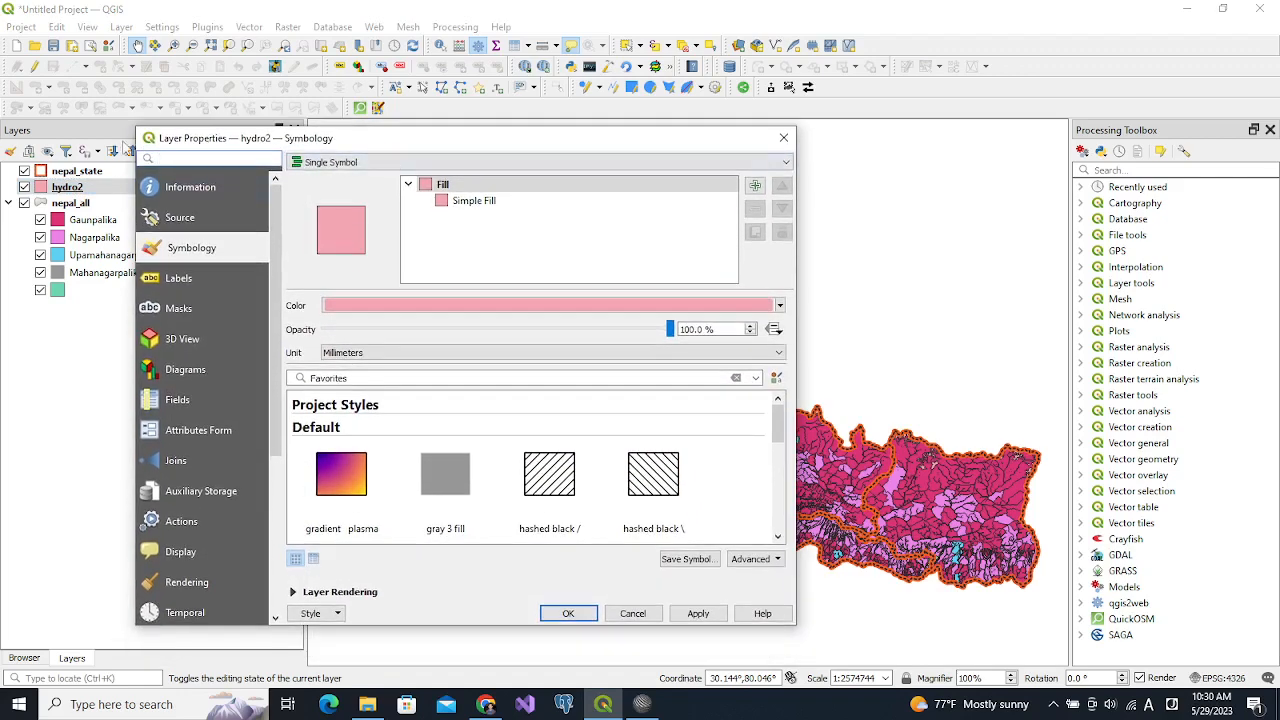
{"action": "left_click_drag", "start_coordinate": [139, 127], "coordinate": [186, 151]}
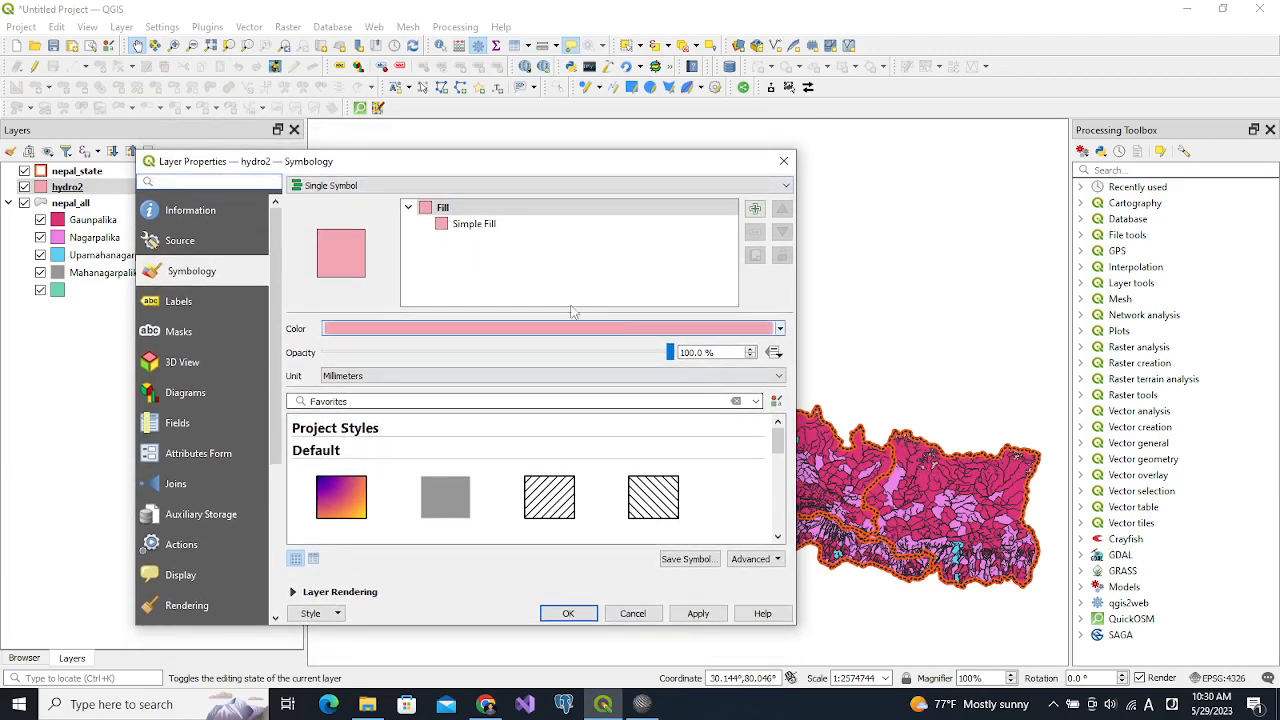
{"action": "left_click", "coordinate": [482, 226]}
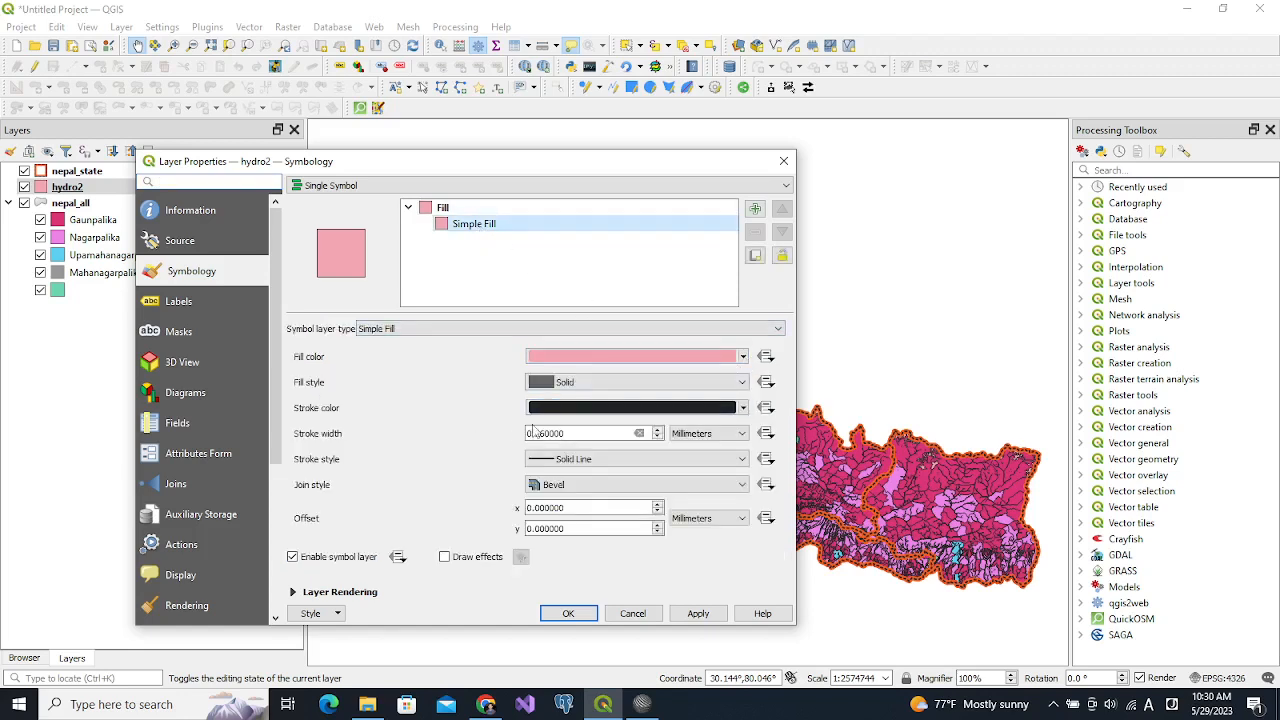
{"action": "left_click", "coordinate": [742, 356]}
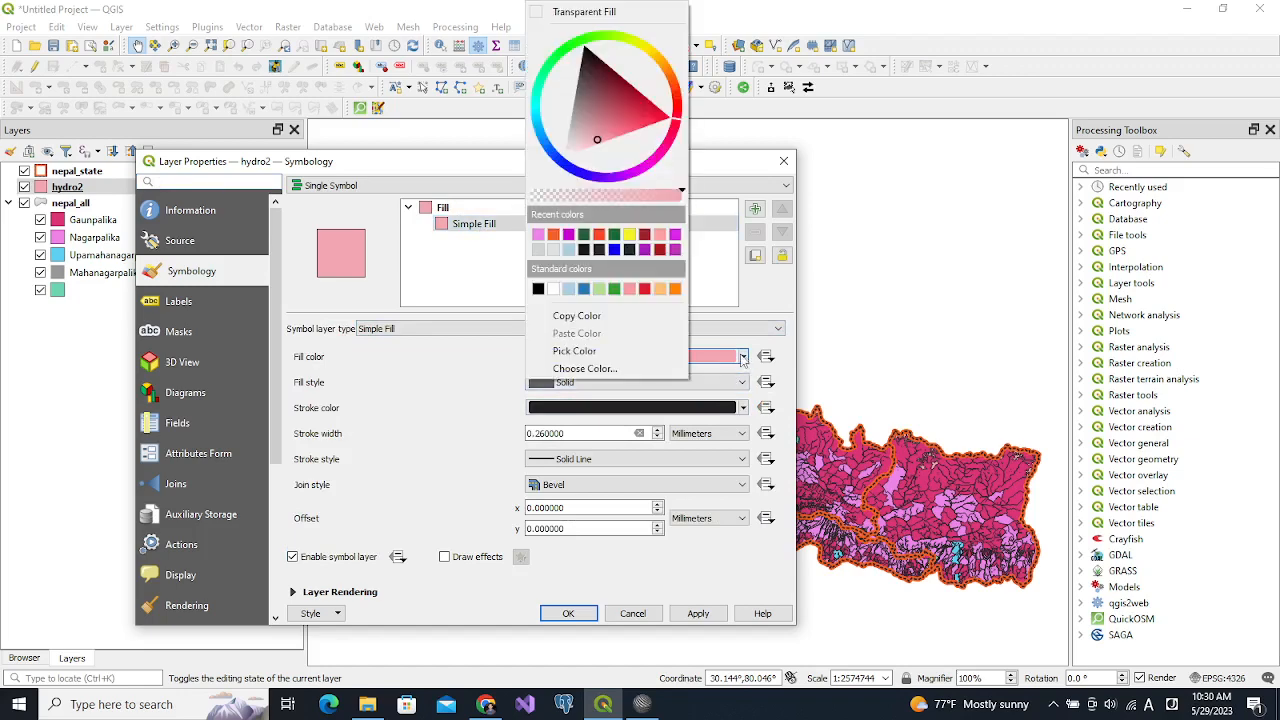
{"action": "left_click", "coordinate": [615, 249]}
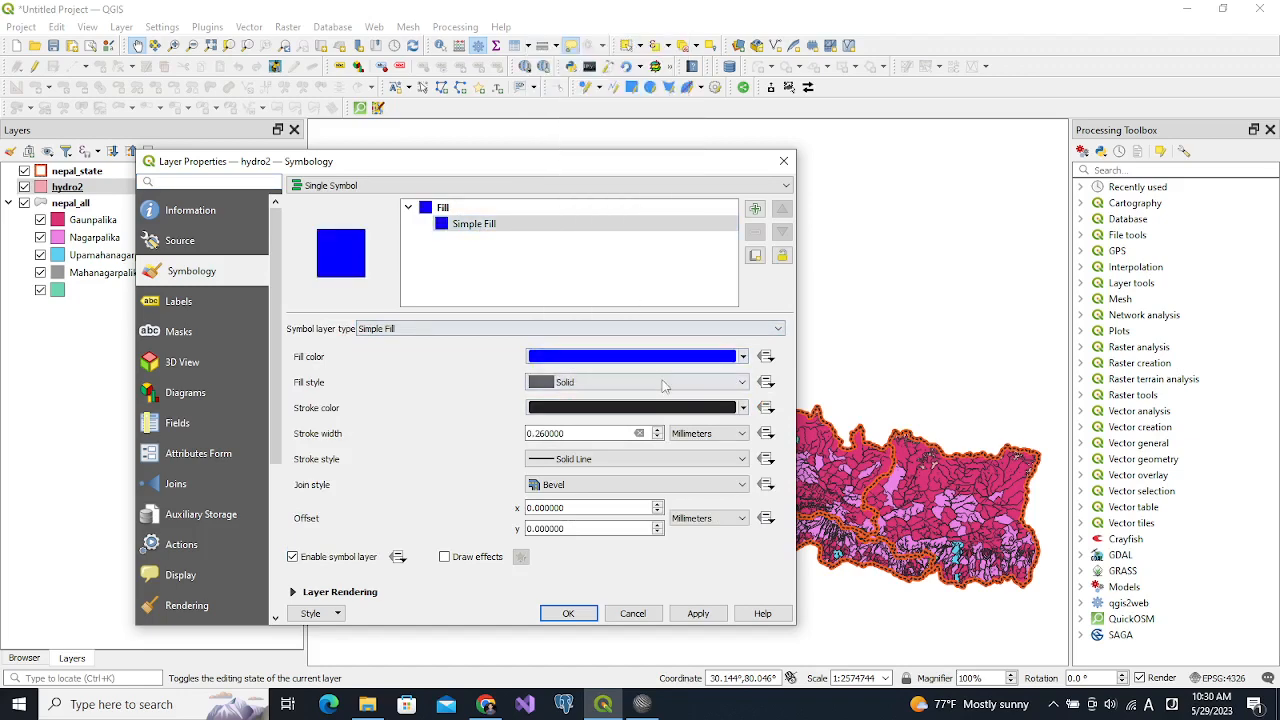
- Set the hydro2 layer's stroke color to blue #2323e2 and apply the symbology
{"action": "left_click", "coordinate": [593, 410]}
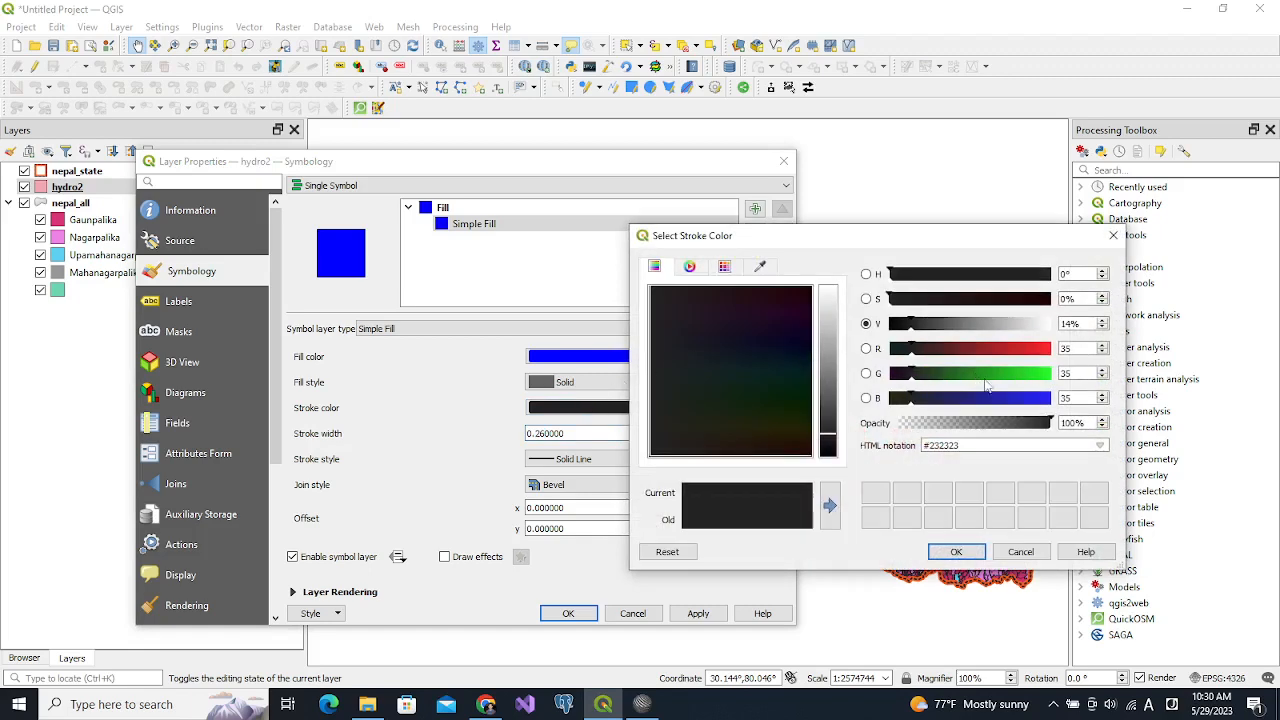
{"action": "left_click", "coordinate": [1035, 400]}
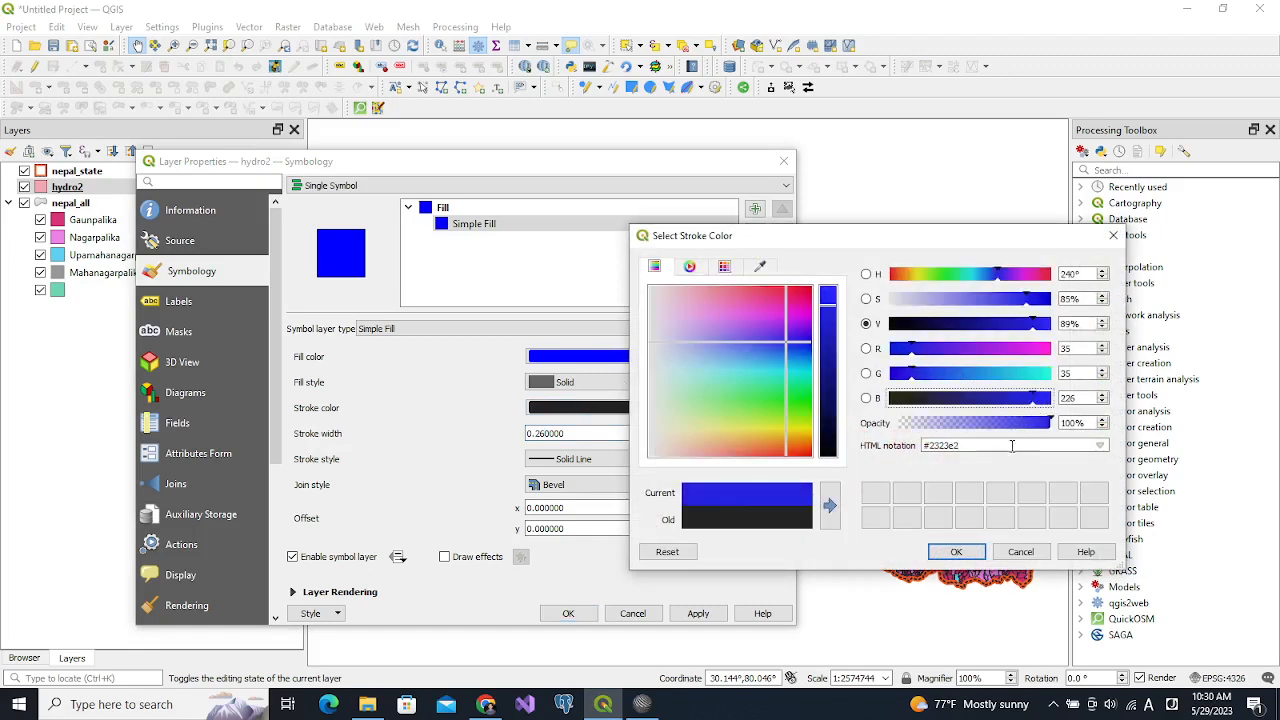
{"action": "left_click", "coordinate": [956, 551]}
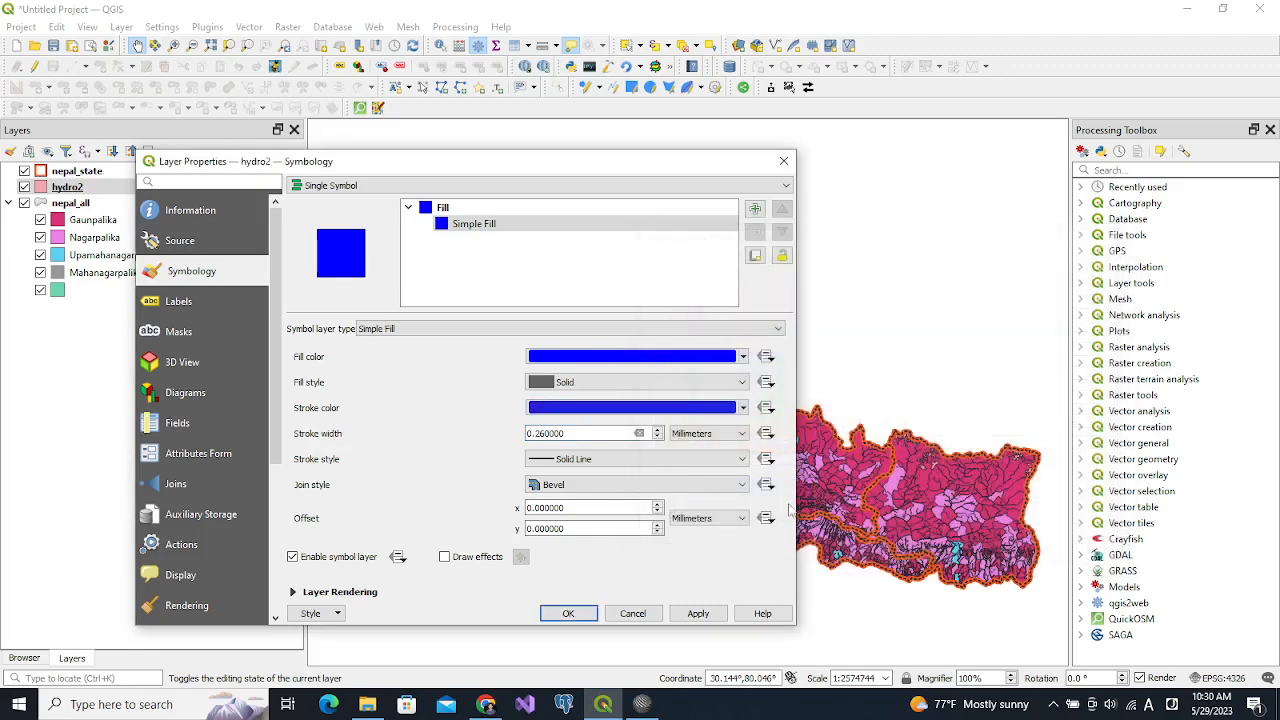
{"action": "left_click", "coordinate": [698, 614]}
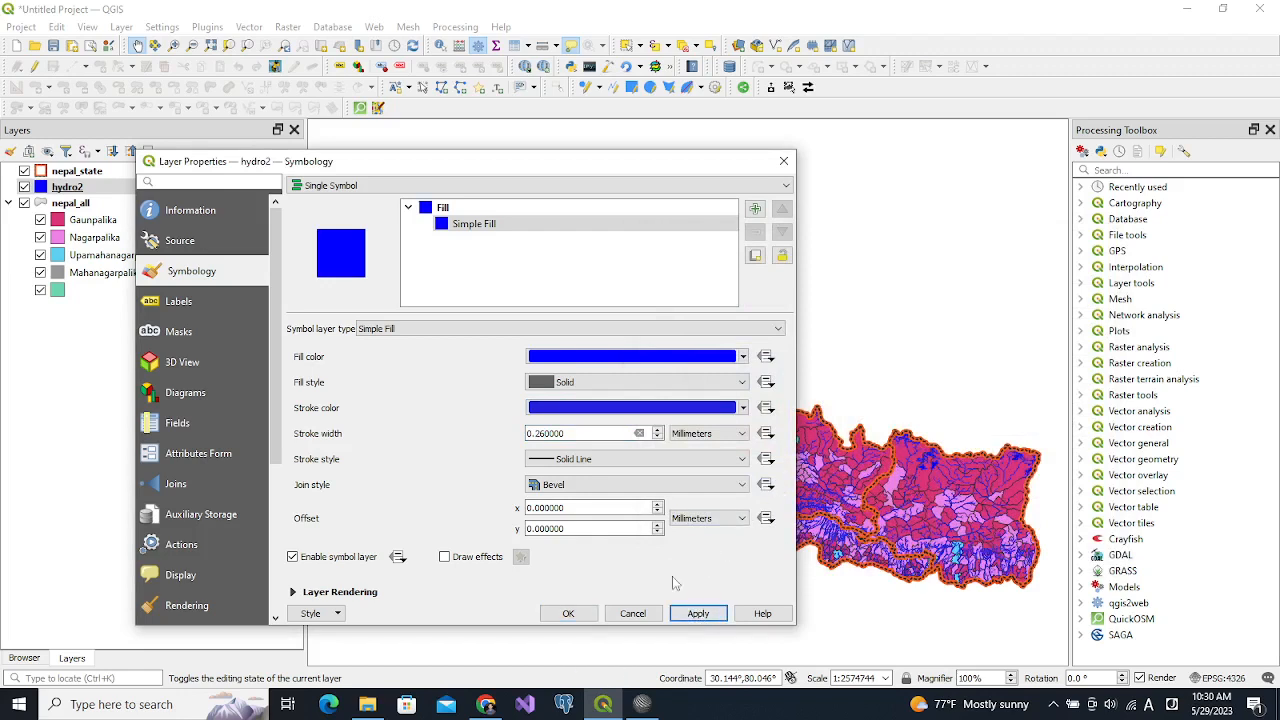
{"action": "left_click", "coordinate": [568, 614]}
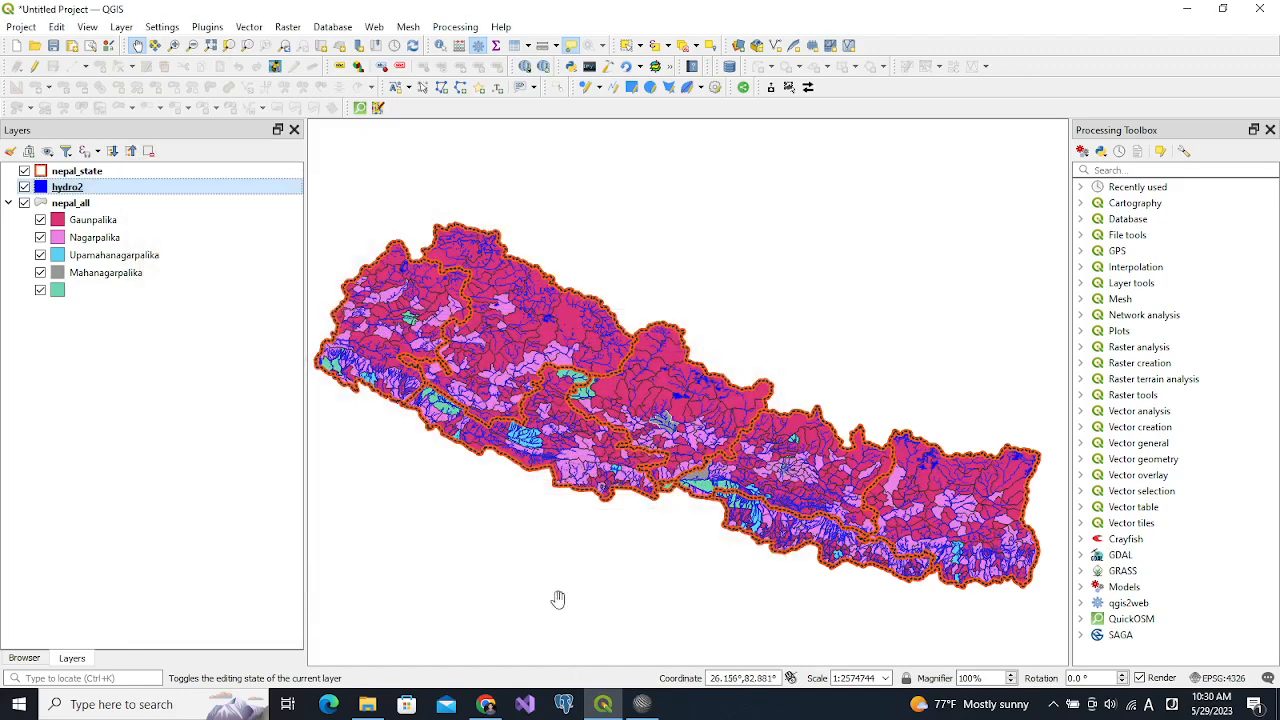
- Add the trans_ln layer from nepal_all.gpkg to the map and move nepal_state below hydro2 in the layer order
{"action": "left_click", "coordinate": [24, 658]}
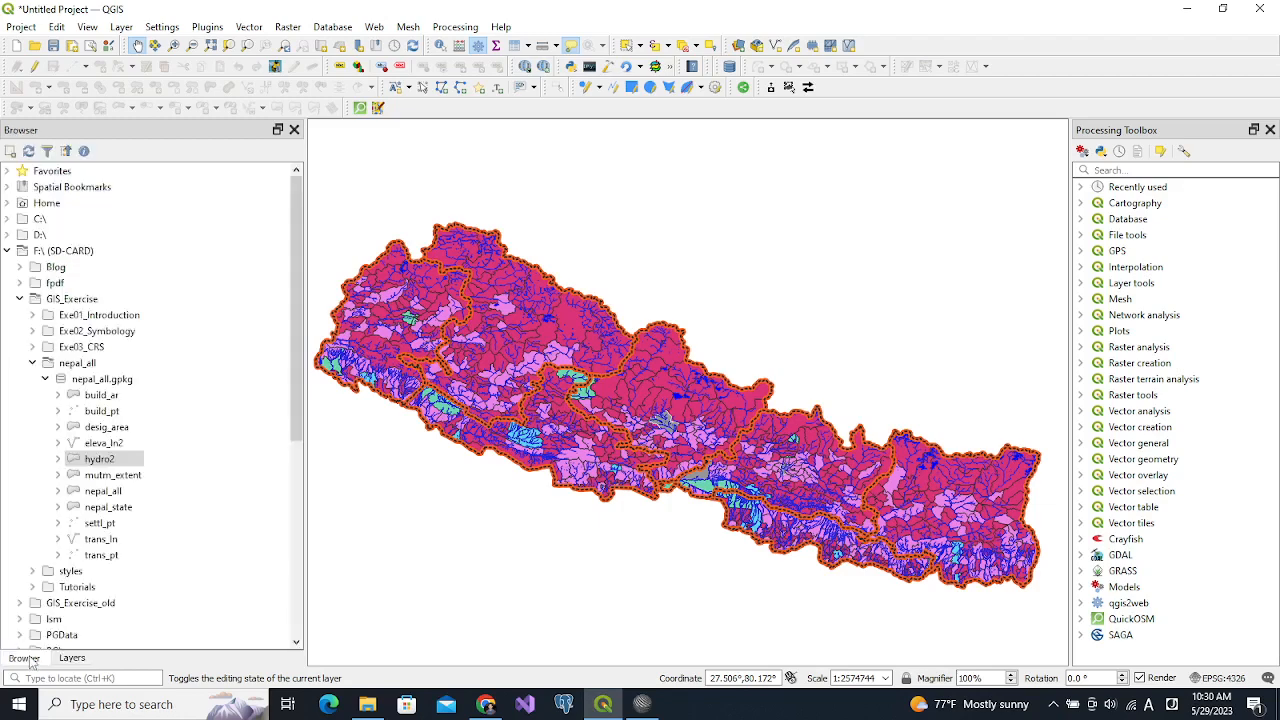
{"action": "left_click", "coordinate": [99, 540]}
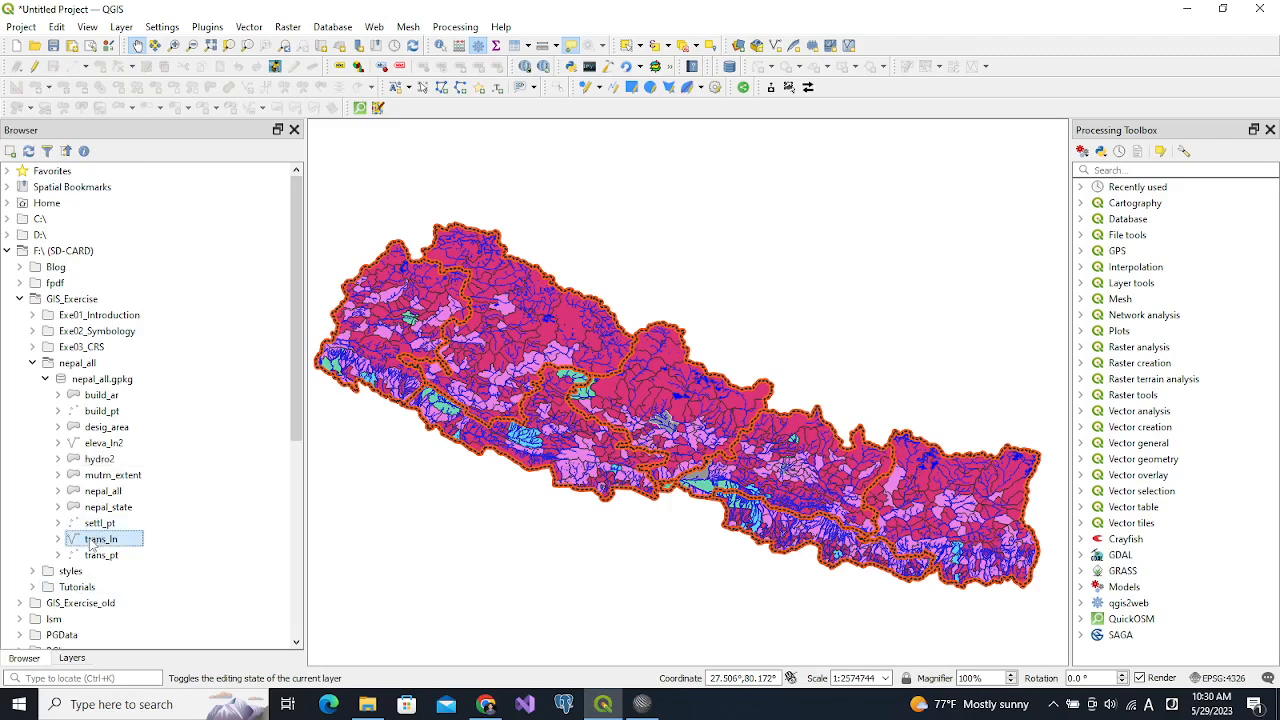
{"action": "left_click_drag", "start_coordinate": [91, 543], "coordinate": [520, 402]}
{"action": "left_click", "coordinate": [72, 658]}
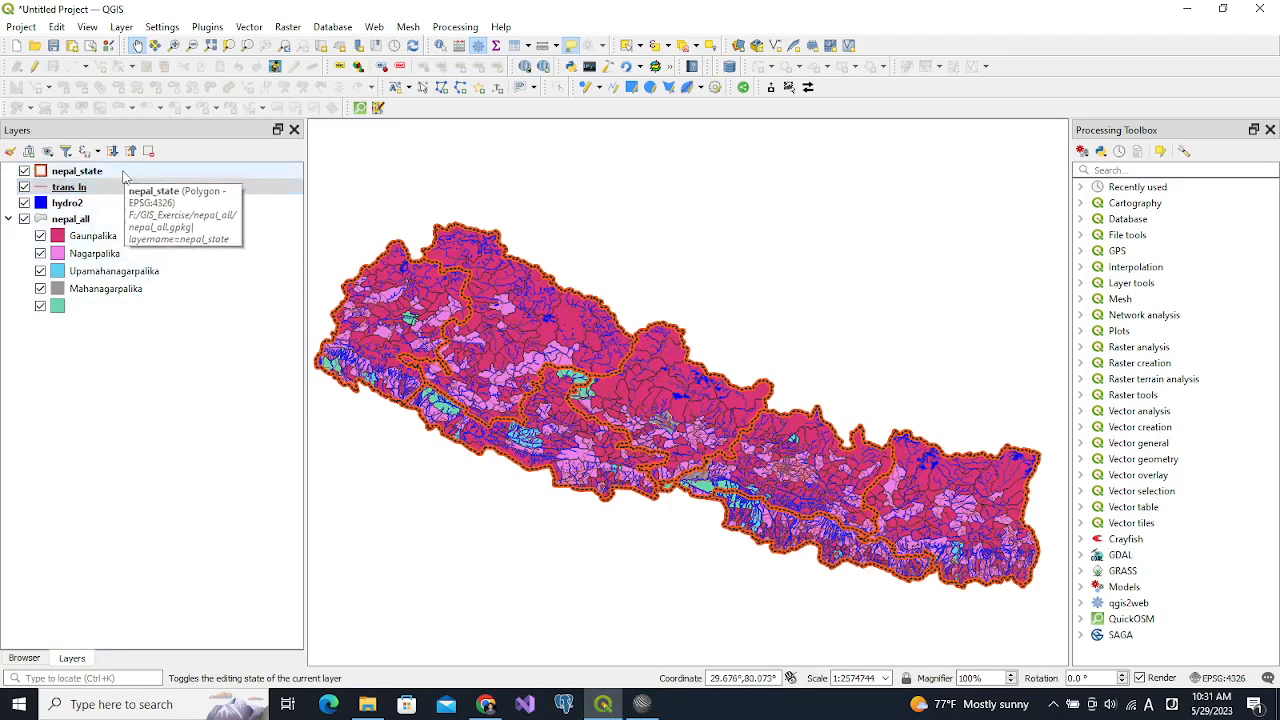
{"action": "left_click_drag", "start_coordinate": [124, 174], "coordinate": [119, 217]}
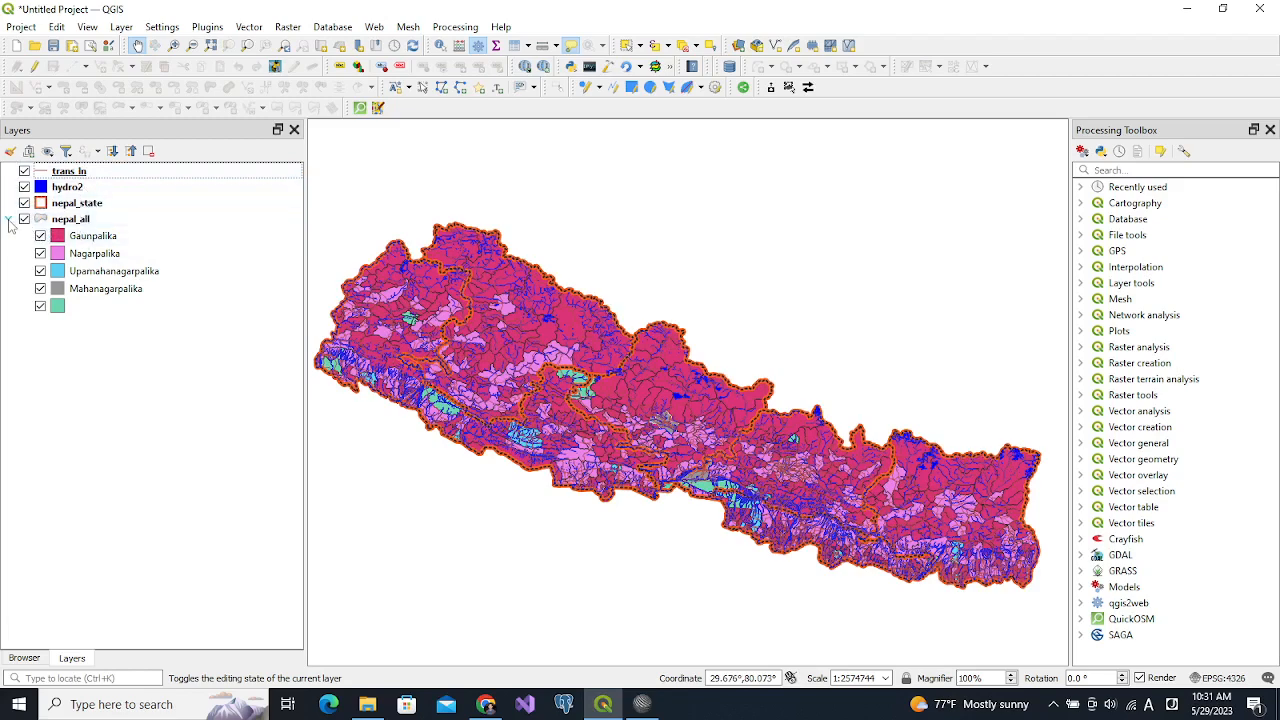
- Collapse the nepal_all legend, and move nepal_all above nepal_state and back below it in the layer order
{"action": "double_click", "coordinate": [70, 219]}
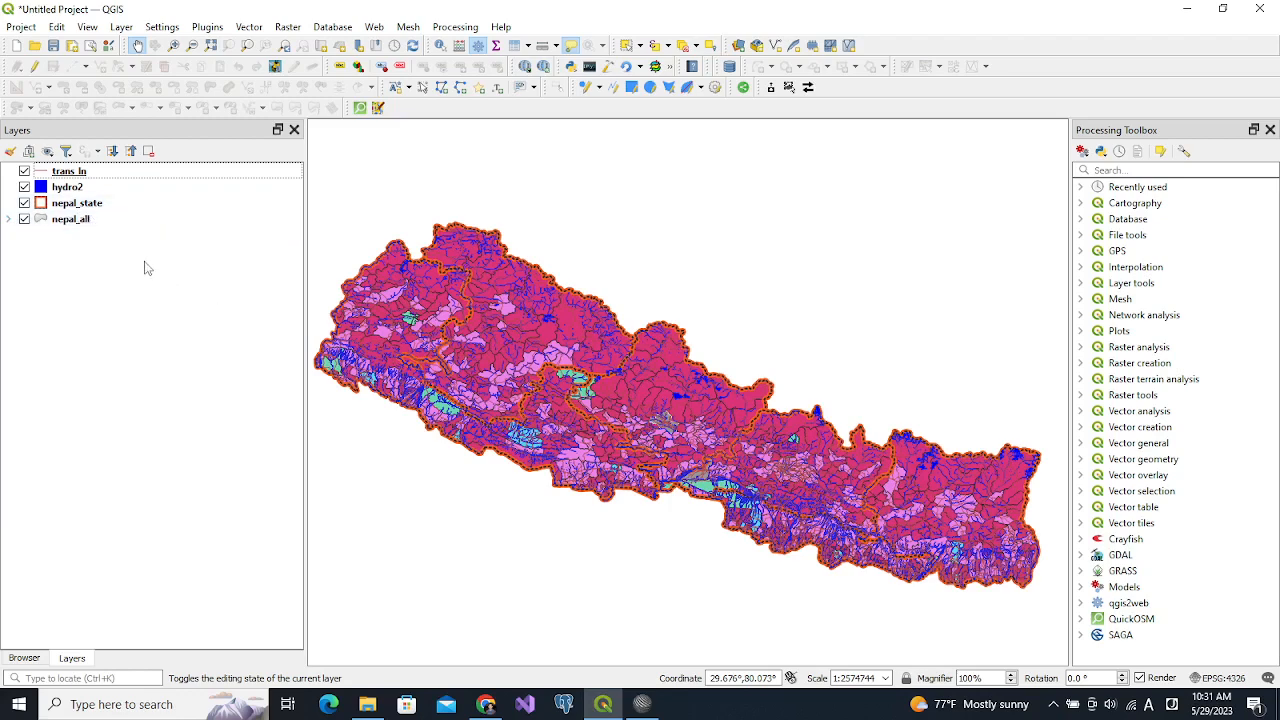
{"action": "left_click", "coordinate": [80, 222]}
{"action": "left_click_drag", "start_coordinate": [78, 222], "coordinate": [104, 210]}
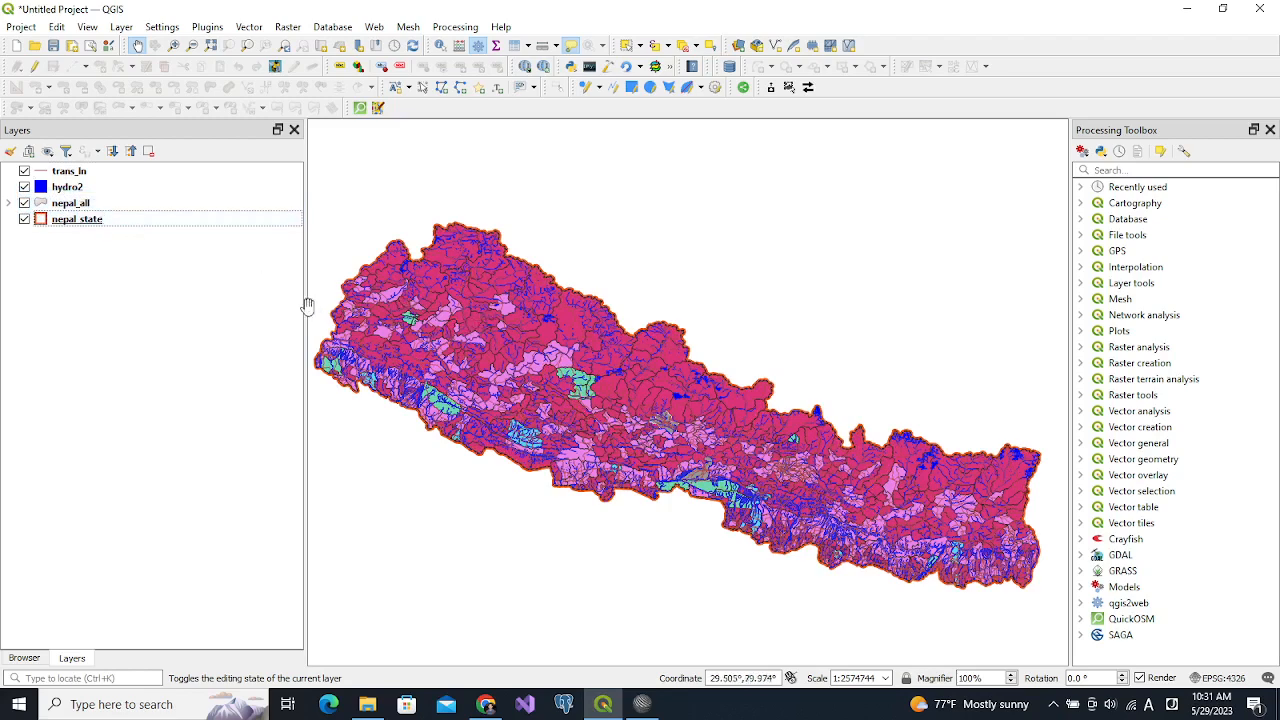
{"action": "left_click", "coordinate": [80, 206]}
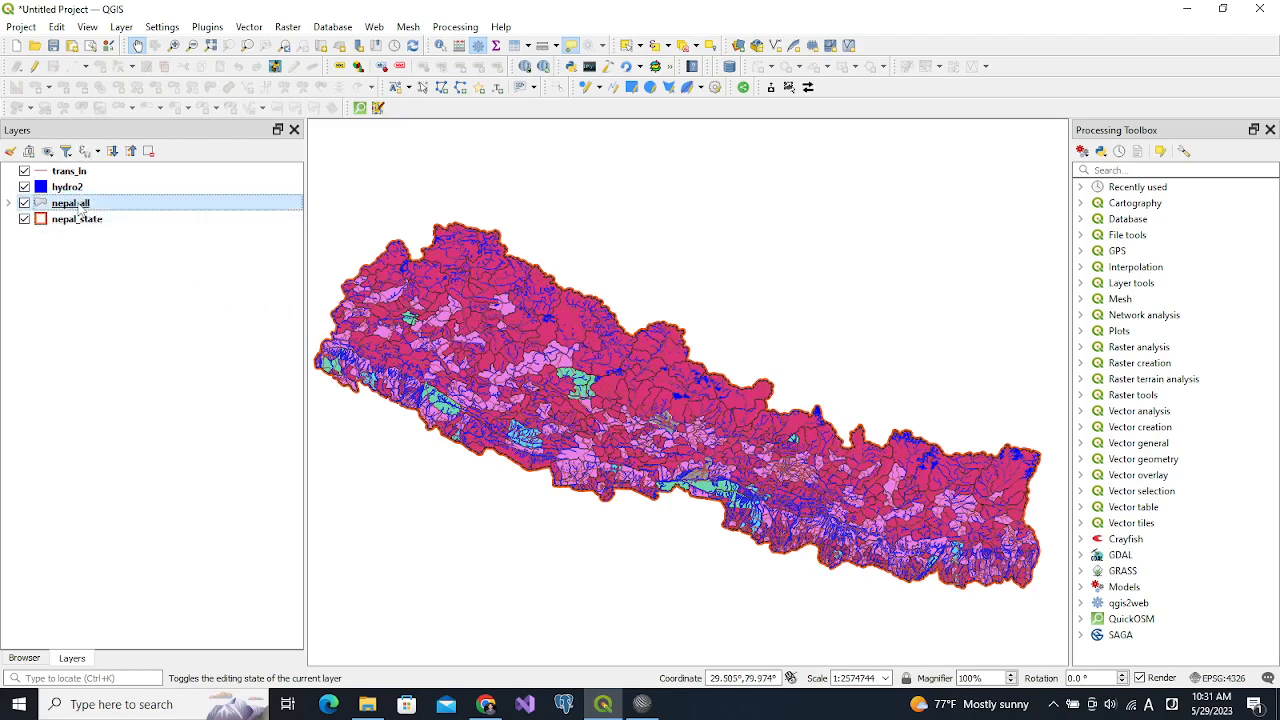
{"action": "left_click_drag", "start_coordinate": [80, 208], "coordinate": [80, 243]}
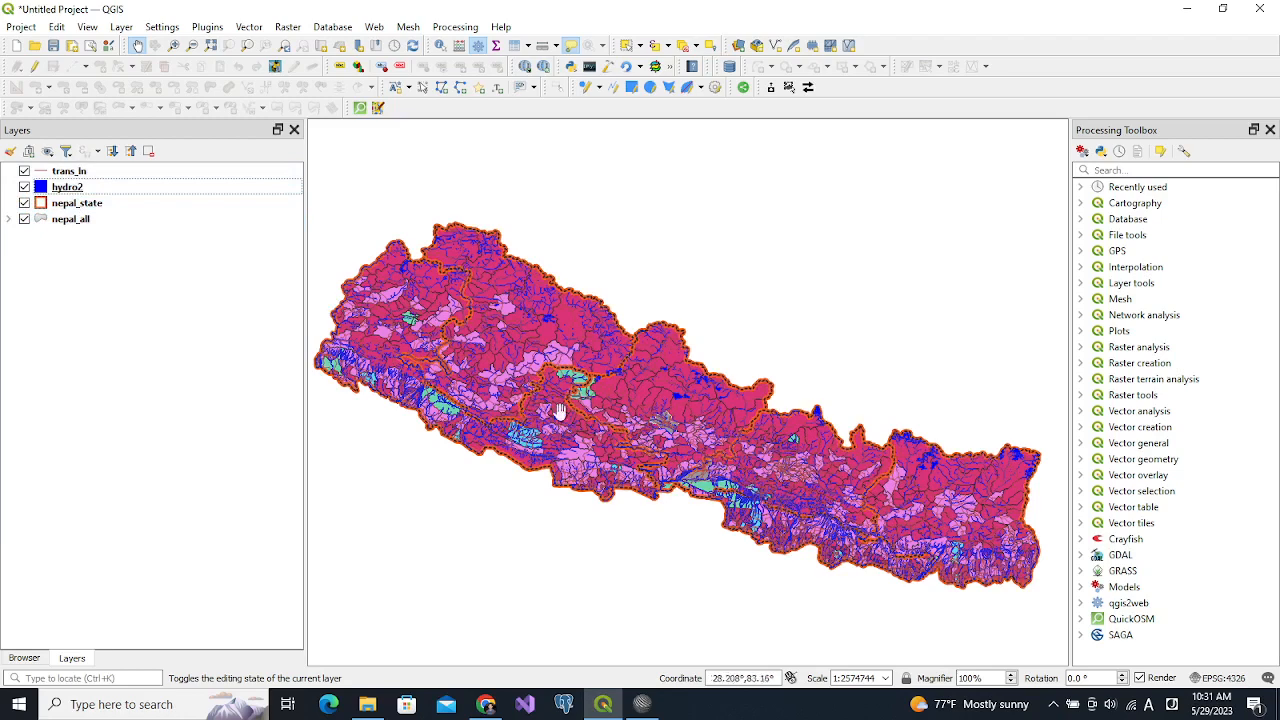
- Add a second Simple Line symbol layer to the trans_ln layer's symbology
{"action": "left_click", "coordinate": [105, 175]}
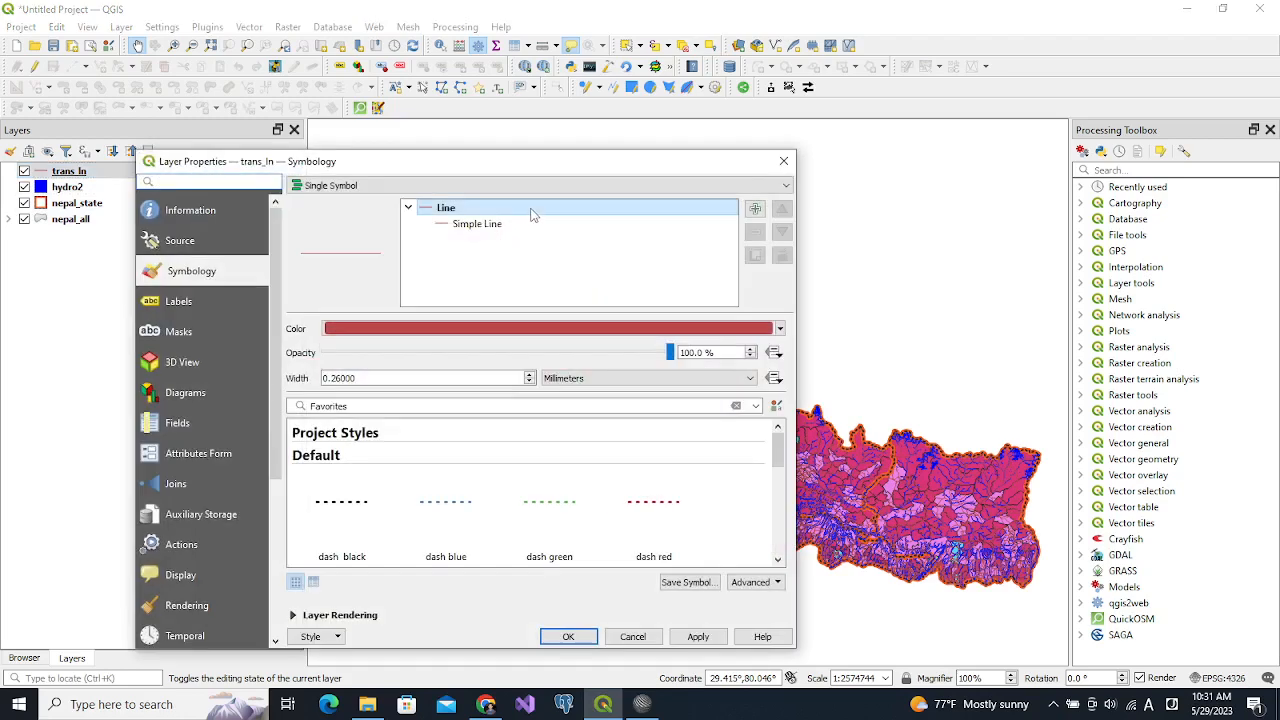
{"action": "left_click_drag", "start_coordinate": [558, 152], "coordinate": [558, 183]}
{"action": "left_click", "coordinate": [478, 255]}
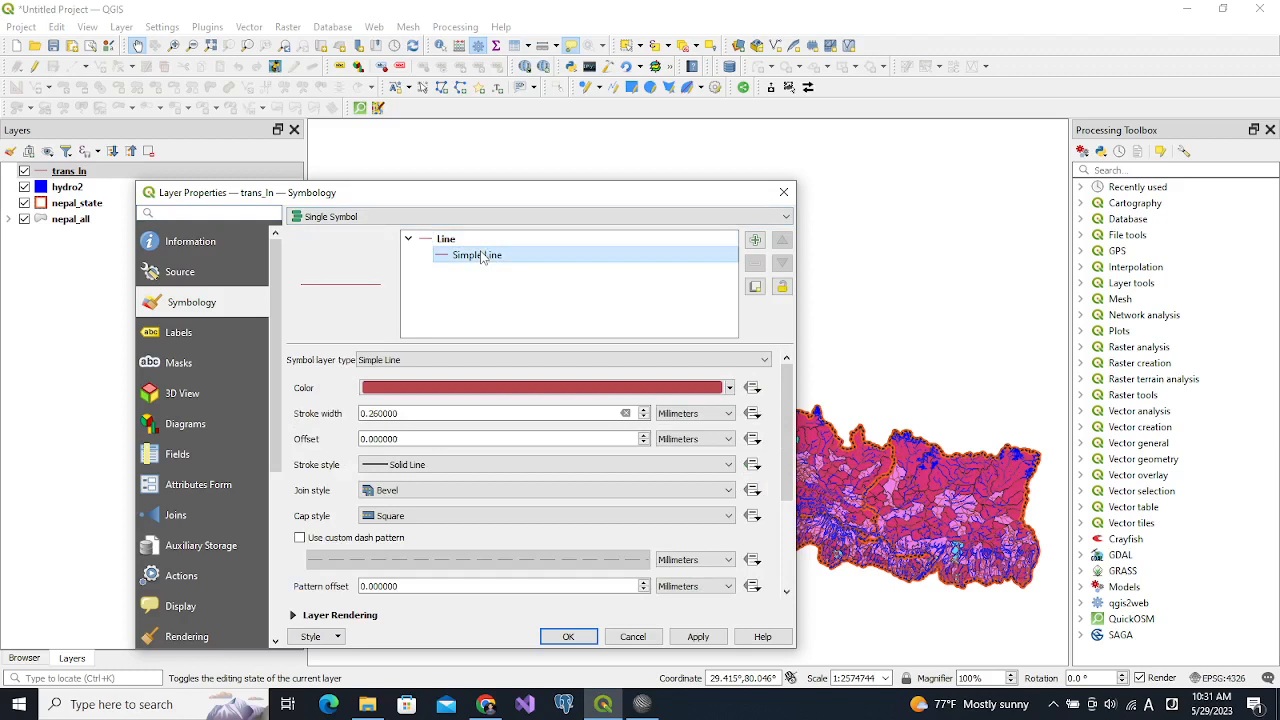
{"action": "left_click", "coordinate": [755, 240]}
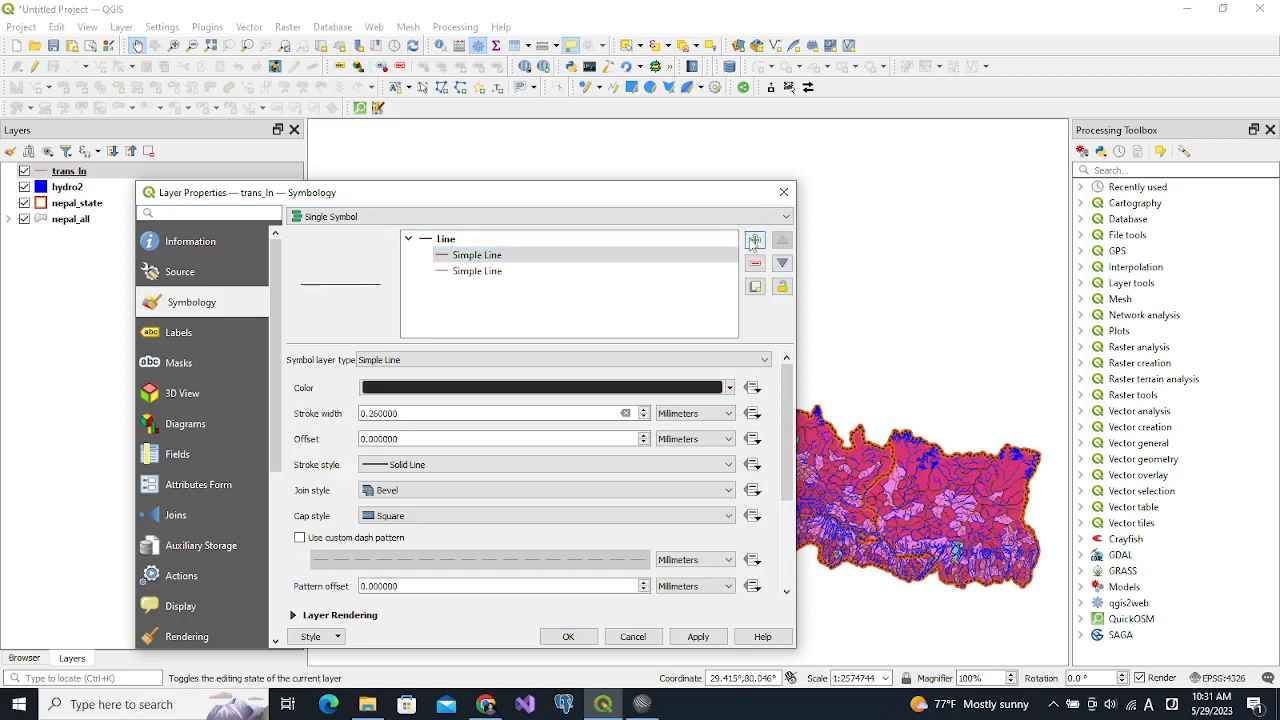
- Set the lower Simple Line of trans_ln to a stroke width of 1 mm and a dark reddish-brown color
{"action": "left_click", "coordinate": [478, 272]}
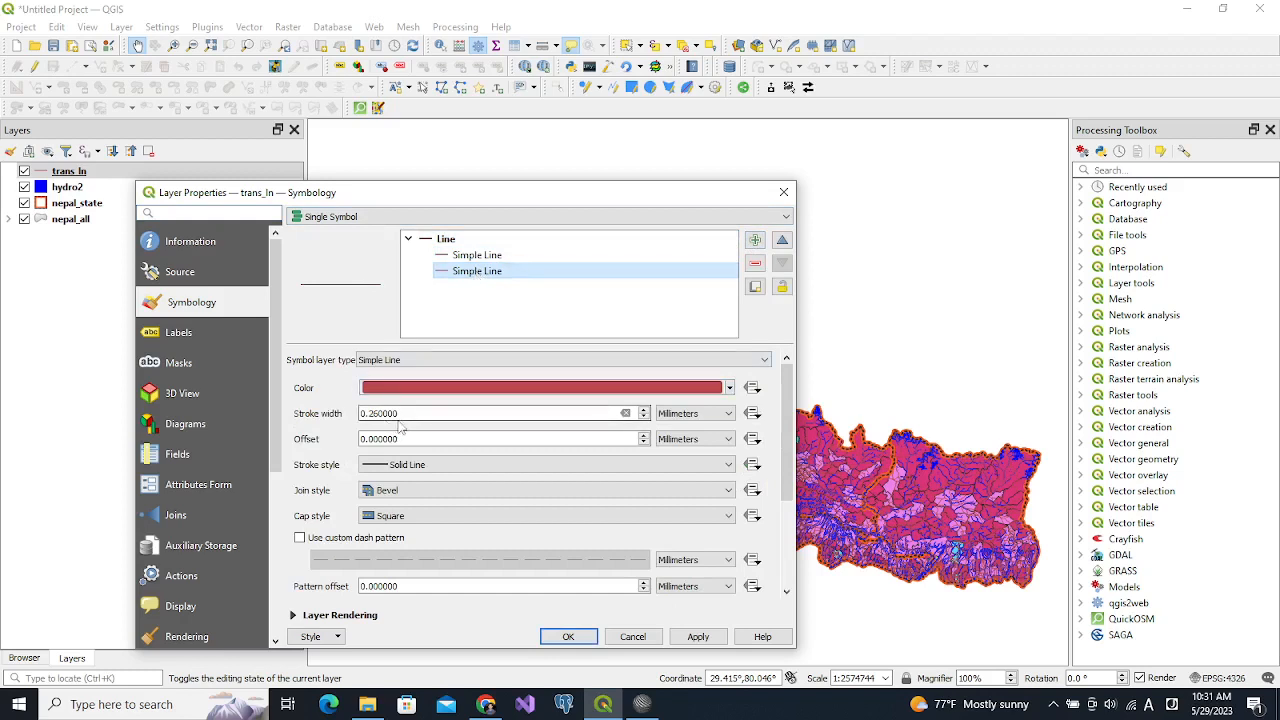
{"action": "left_click_drag", "start_coordinate": [402, 418], "coordinate": [340, 425]}
{"action": "type", "text": "1"}
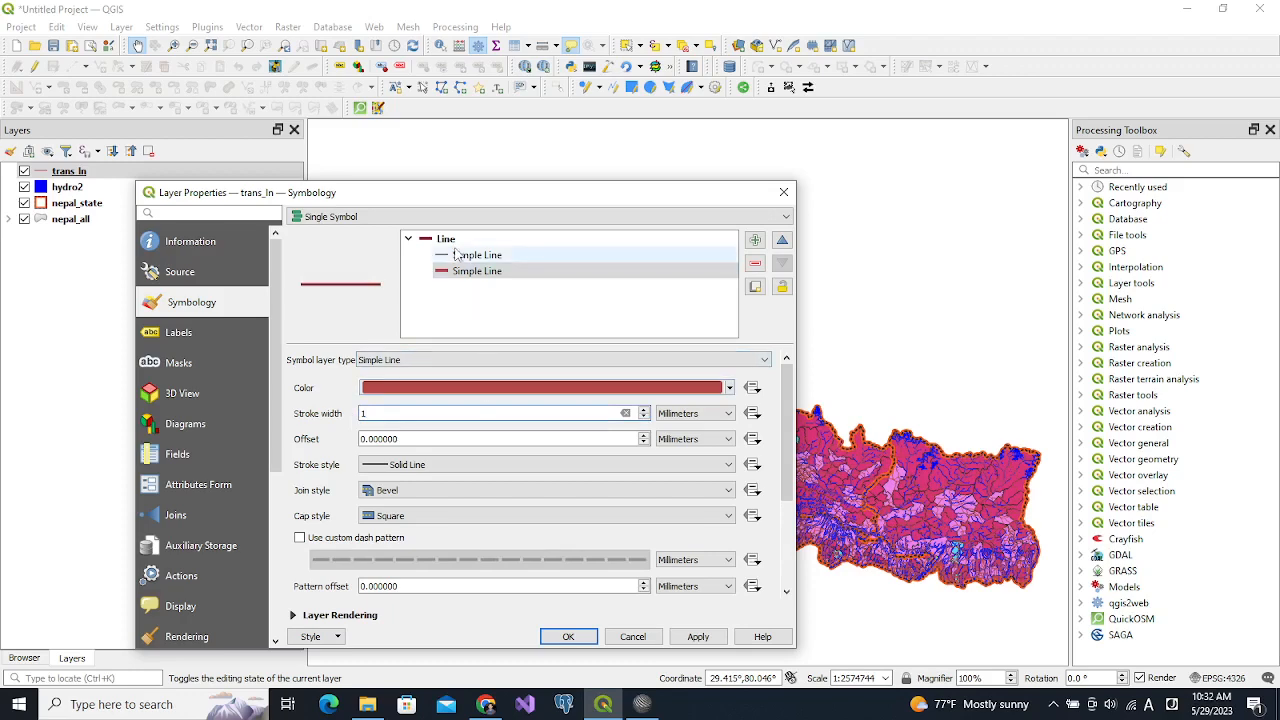
{"action": "left_click", "coordinate": [477, 387]}
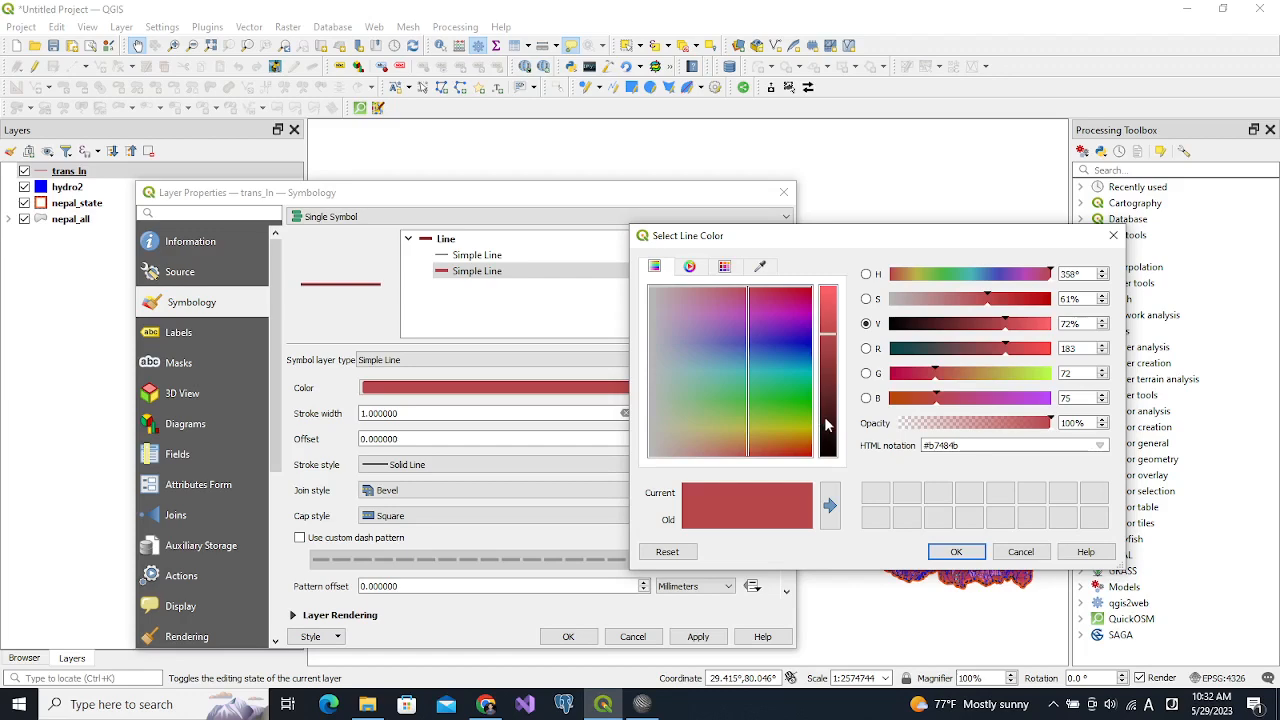
{"action": "left_click", "coordinate": [826, 425]}
{"action": "left_click", "coordinate": [956, 551]}
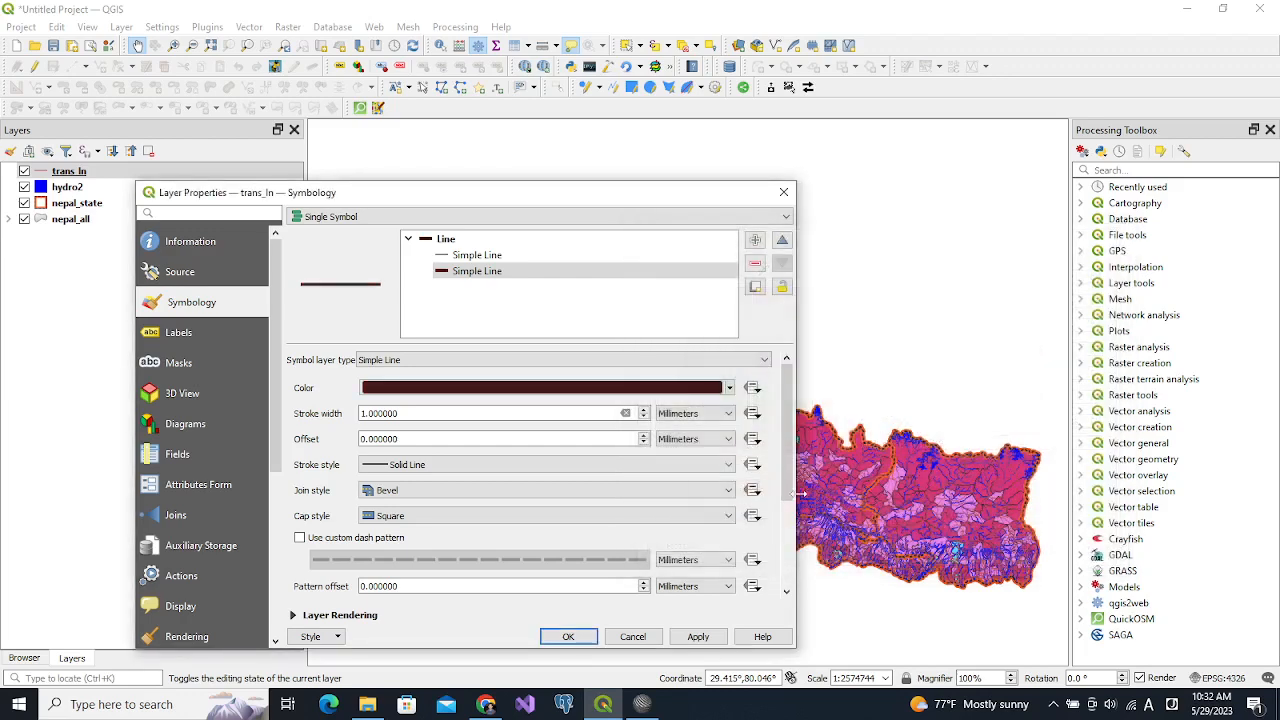
- Set the upper Simple Line's color to yellow #fbf623 and apply the trans_ln symbology
{"action": "left_click", "coordinate": [473, 259]}
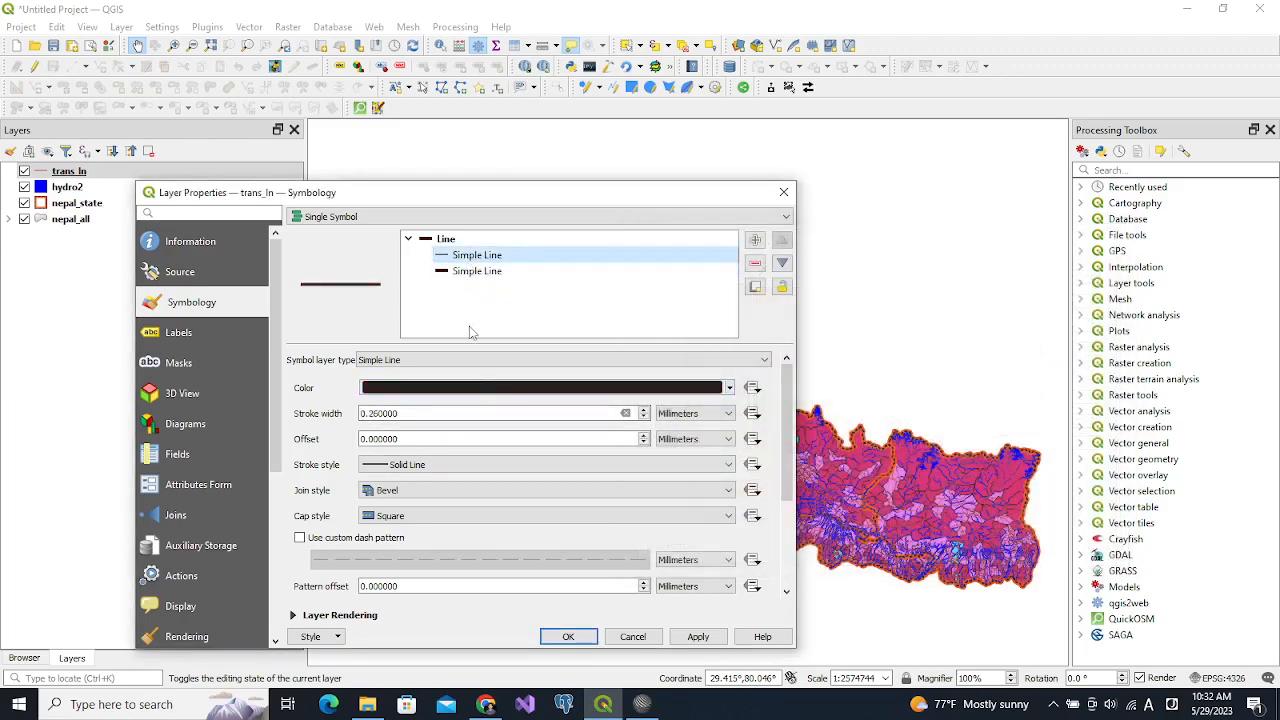
{"action": "left_click", "coordinate": [478, 395]}
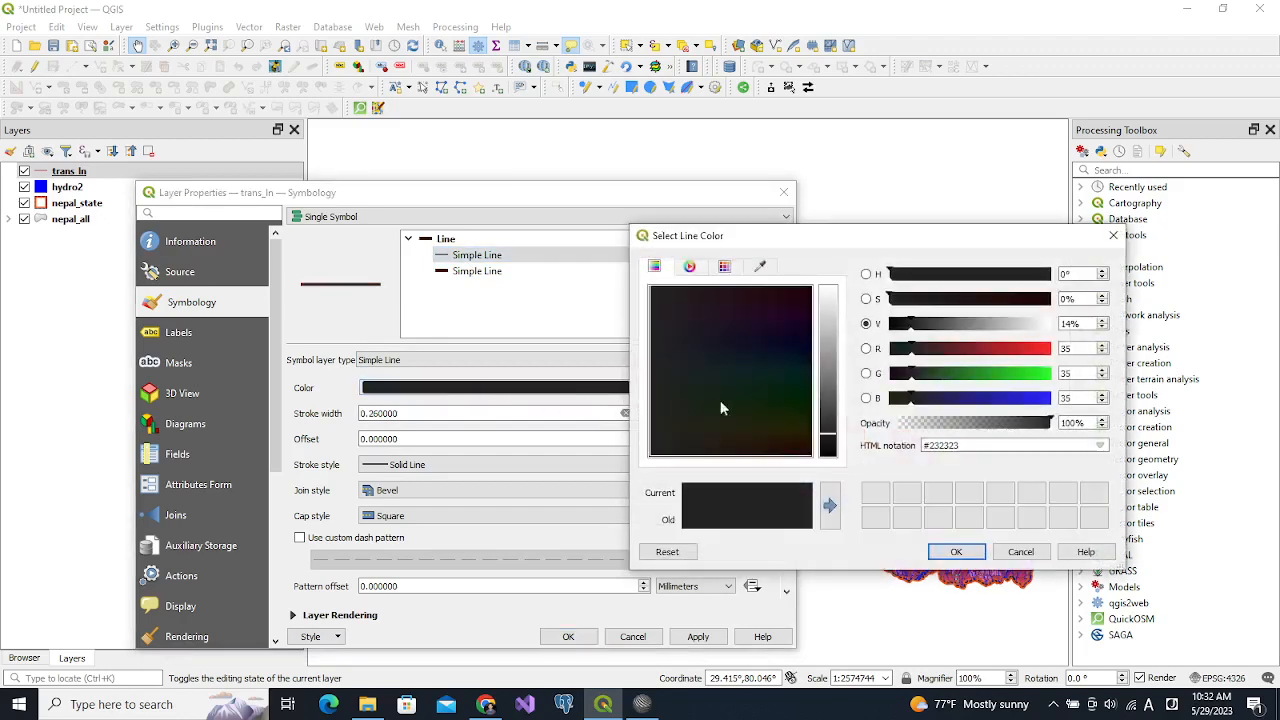
{"action": "left_click", "coordinate": [1030, 373]}
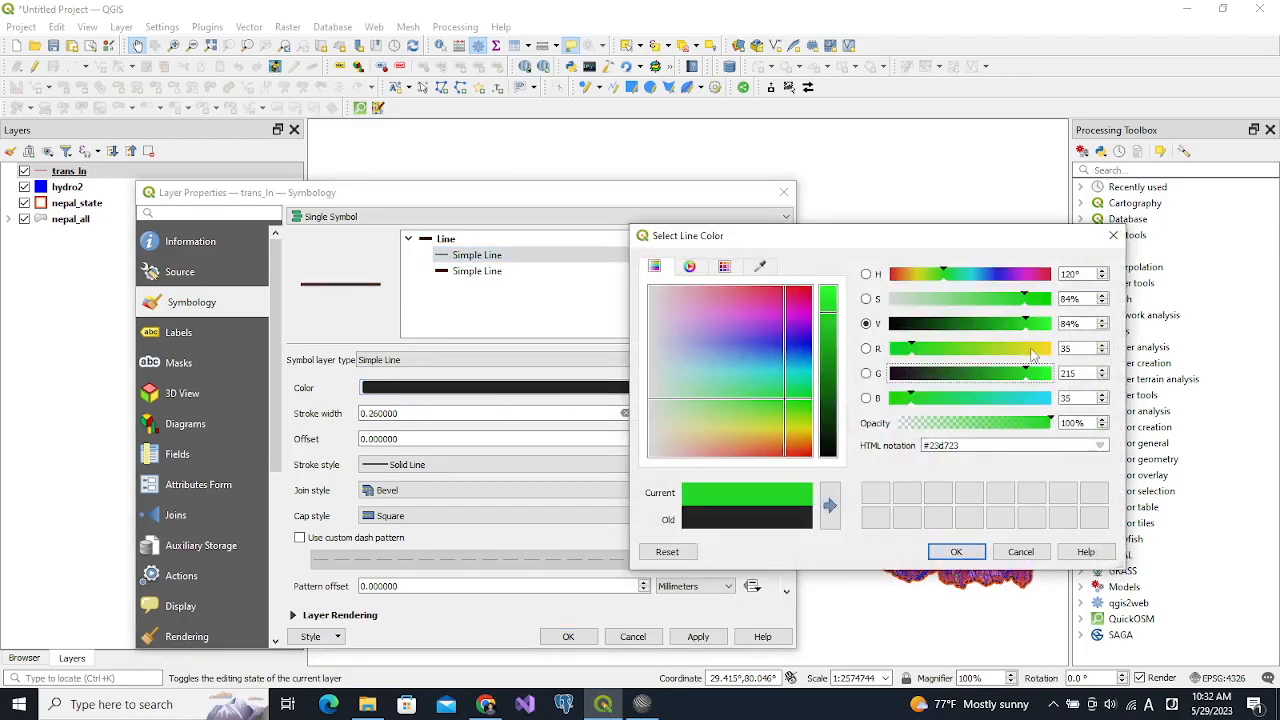
{"action": "left_click", "coordinate": [1030, 348]}
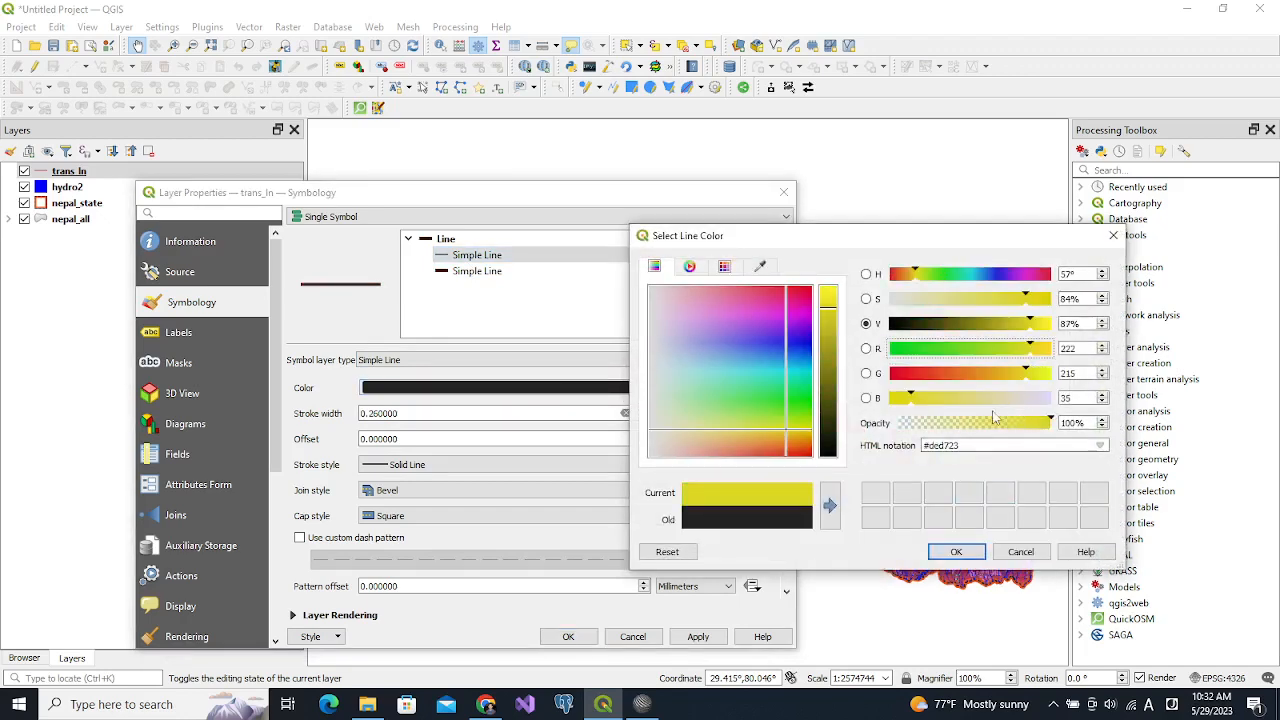
{"action": "left_click", "coordinate": [1047, 374]}
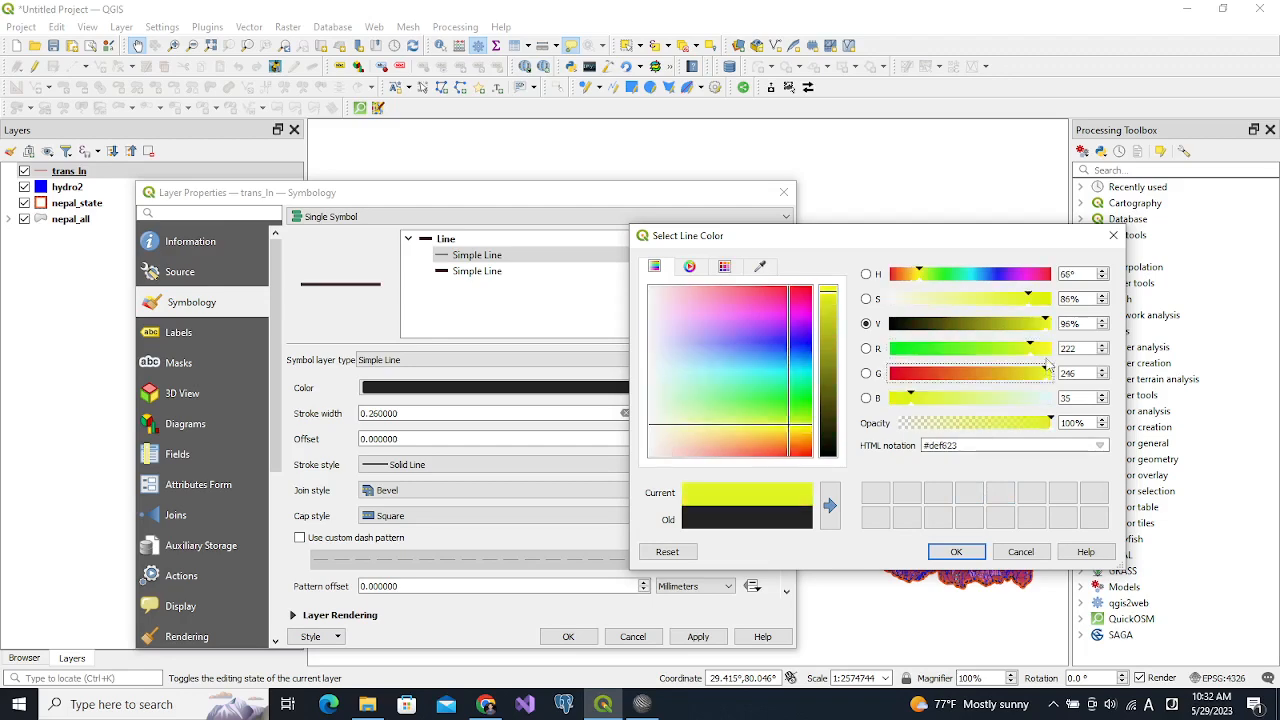
{"action": "left_click", "coordinate": [1047, 348]}
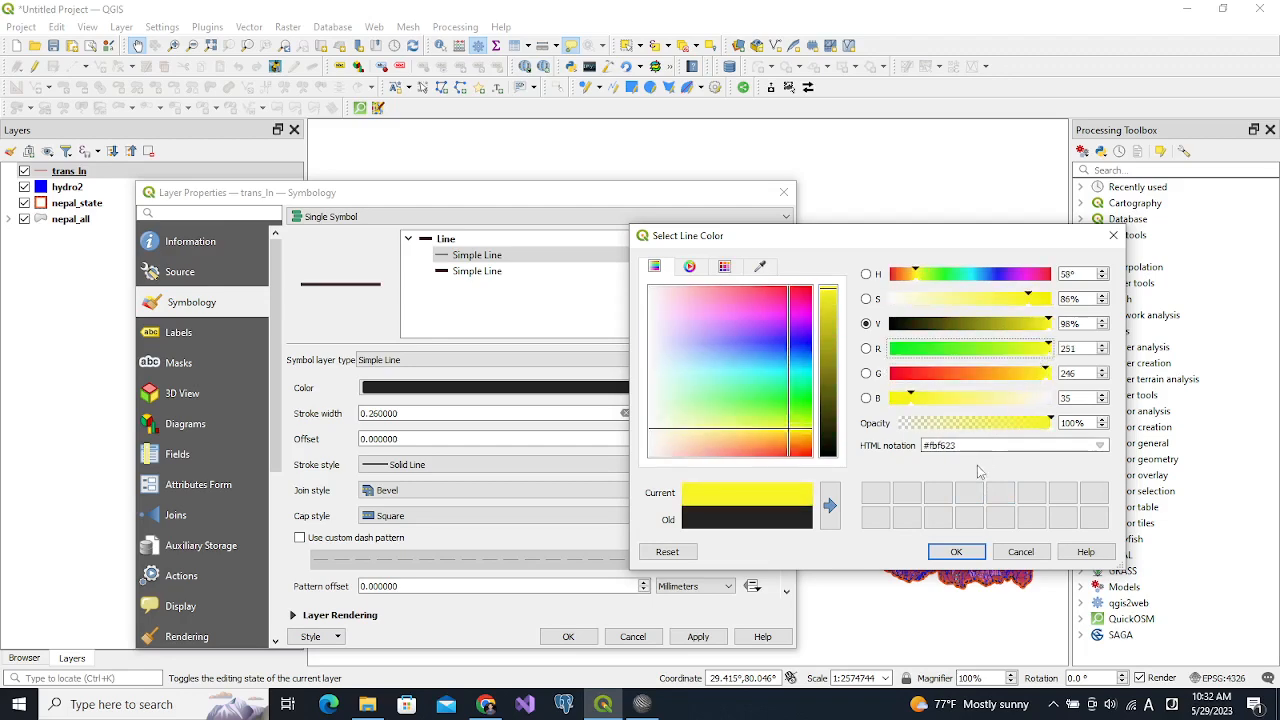
{"action": "left_click", "coordinate": [956, 551]}
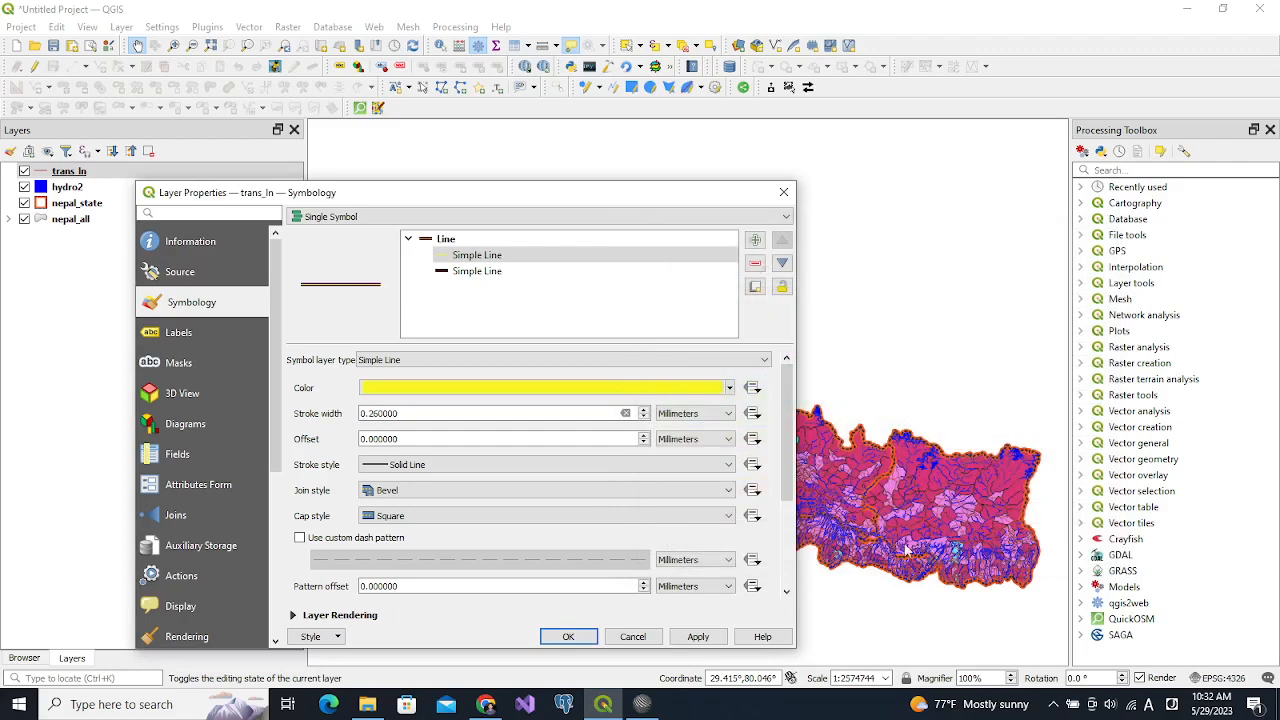
{"action": "left_click", "coordinate": [698, 637]}
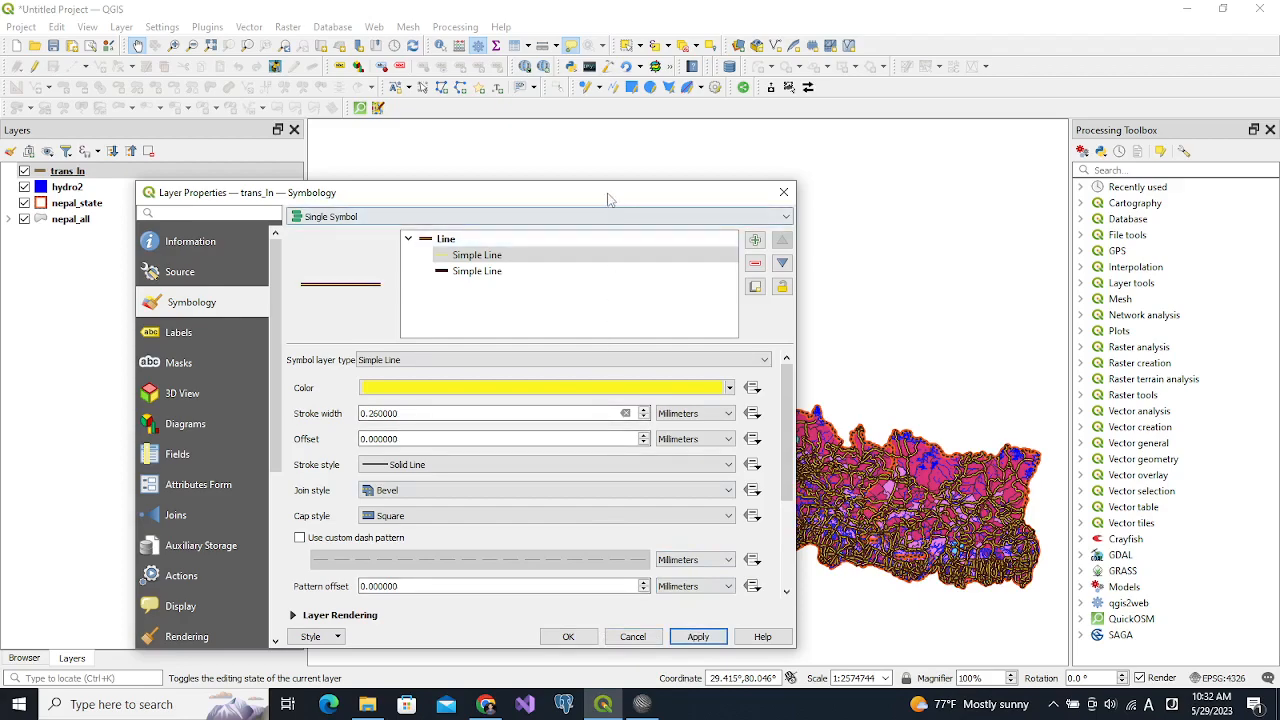
{"action": "left_click_drag", "start_coordinate": [608, 199], "coordinate": [680, 135]}
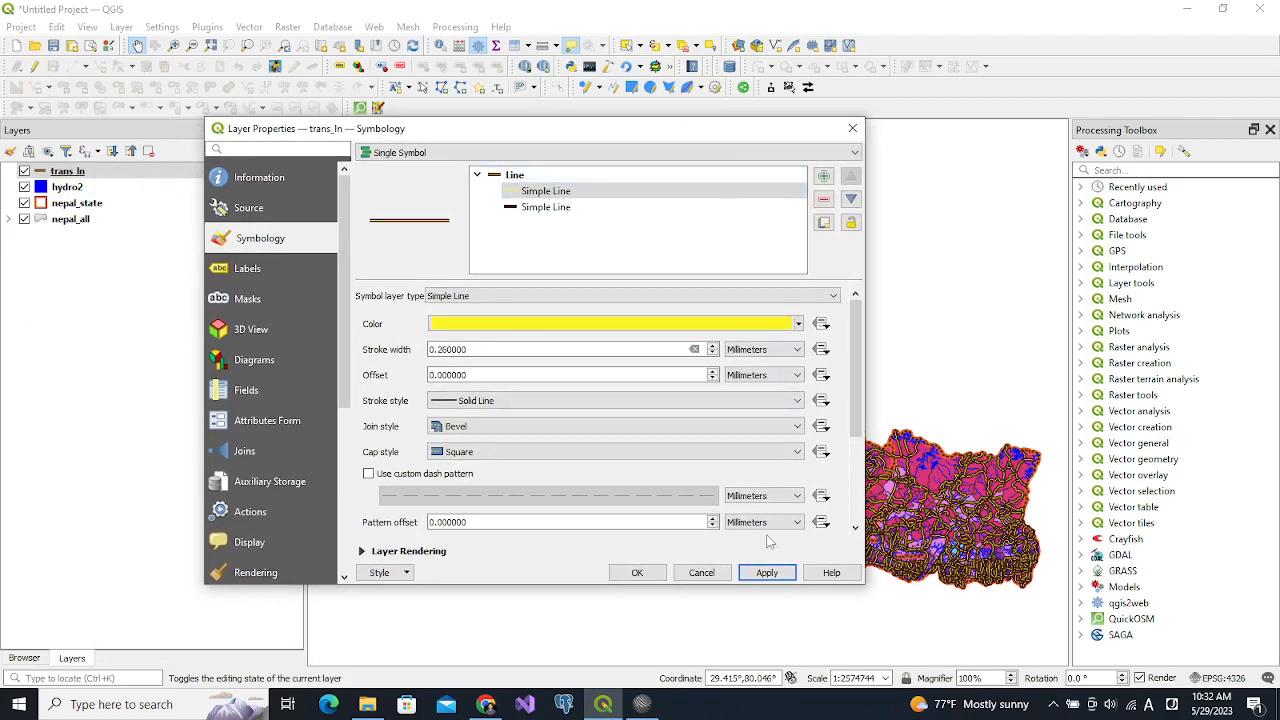
{"action": "left_click", "coordinate": [637, 572]}
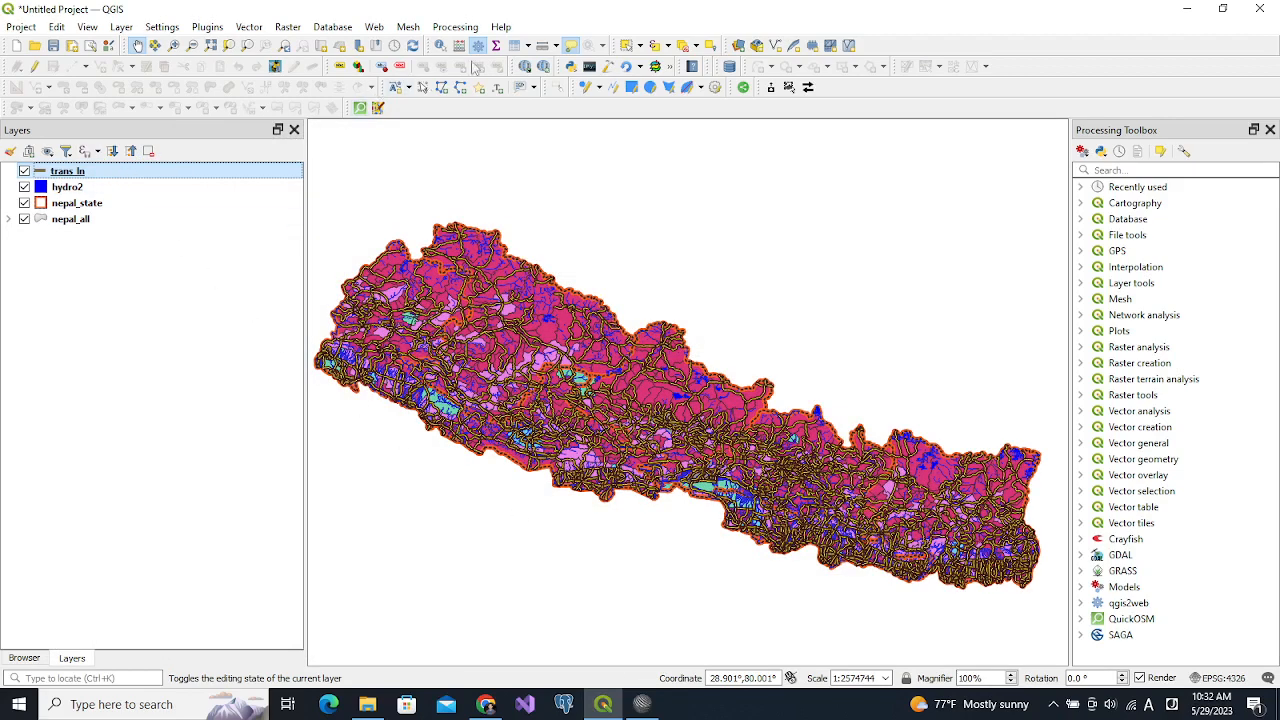
- Examine the name and road type fields in the trans_ln attribute table
{"action": "left_click", "coordinate": [512, 46]}
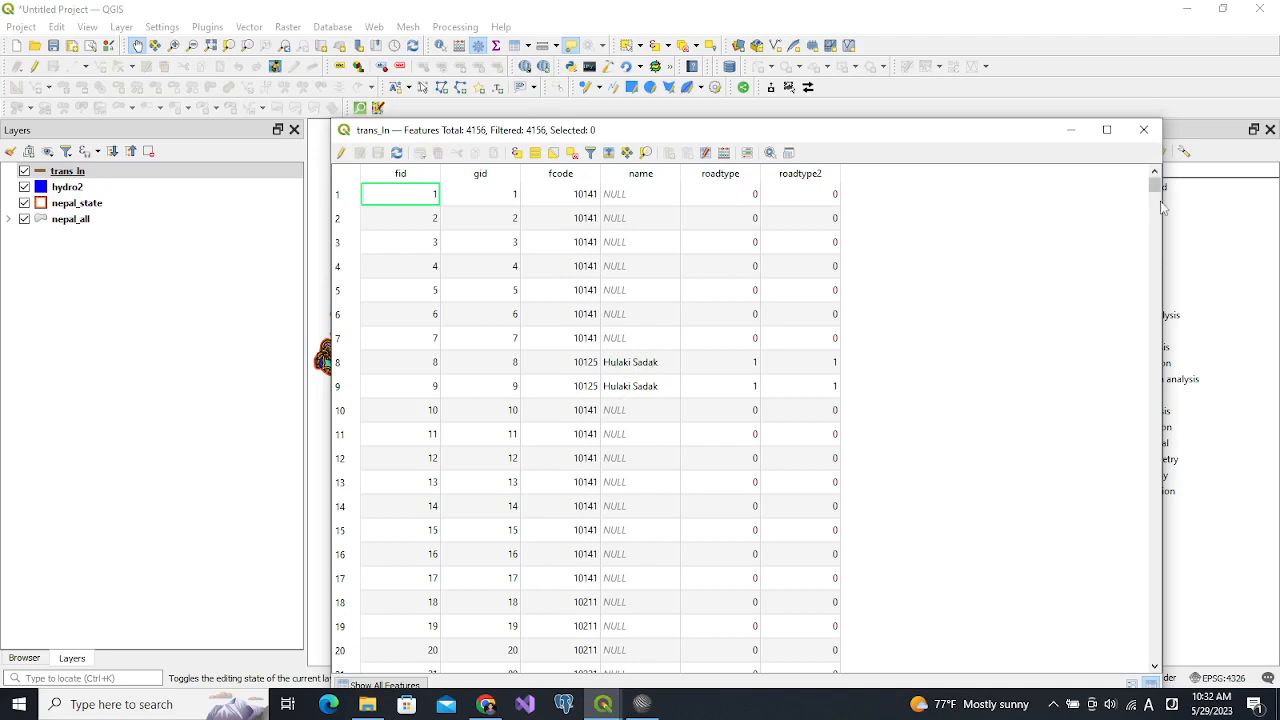
{"action": "left_click_drag", "start_coordinate": [1166, 202], "coordinate": [908, 241]}
{"action": "left_click_drag", "start_coordinate": [706, 134], "coordinate": [707, 41]}
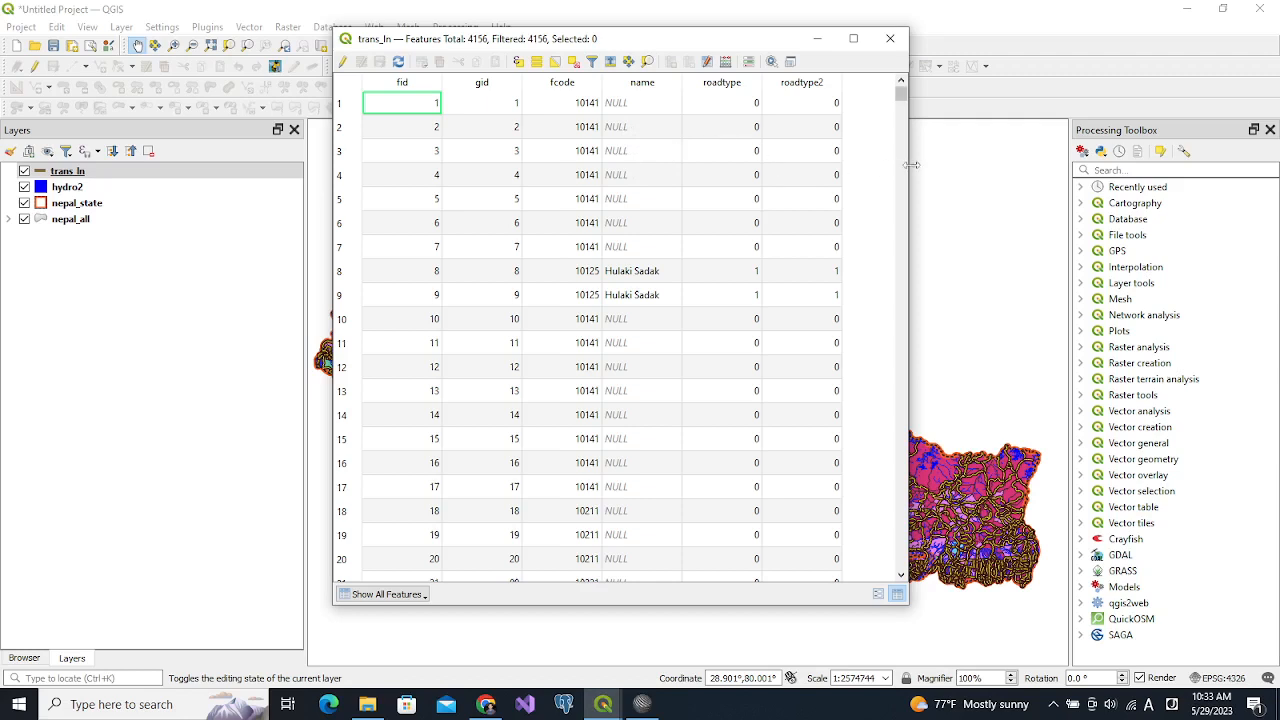
{"action": "left_click_drag", "start_coordinate": [912, 165], "coordinate": [875, 168]}
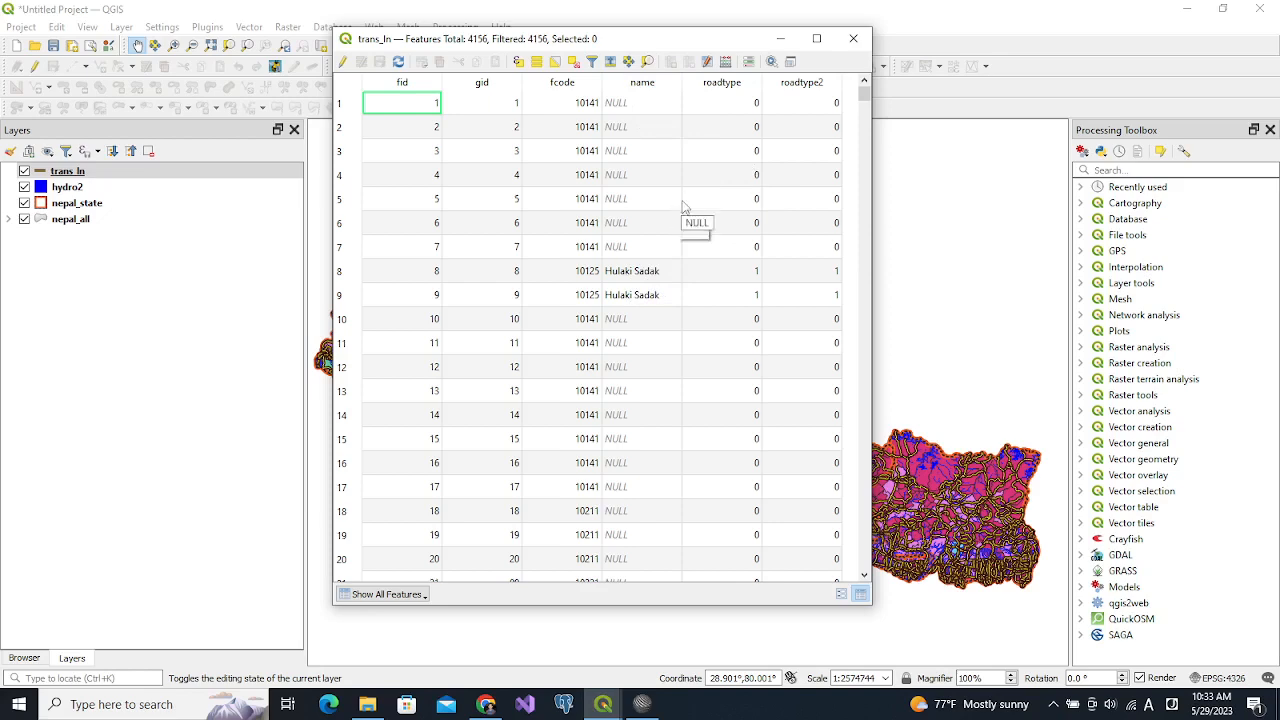
{"action": "left_click", "coordinate": [853, 38]}
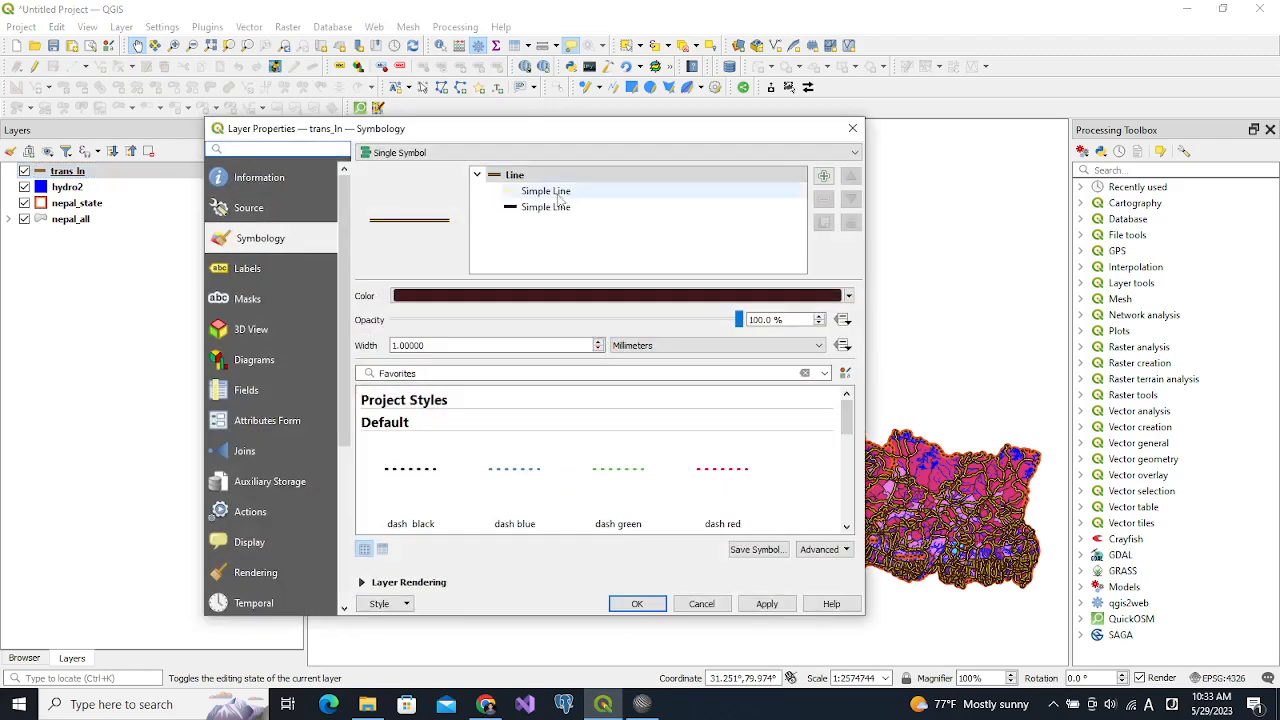
- Switch the trans_ln symbology to Rule-based and label its existing rule Major Roads
{"action": "left_click", "coordinate": [414, 154]}
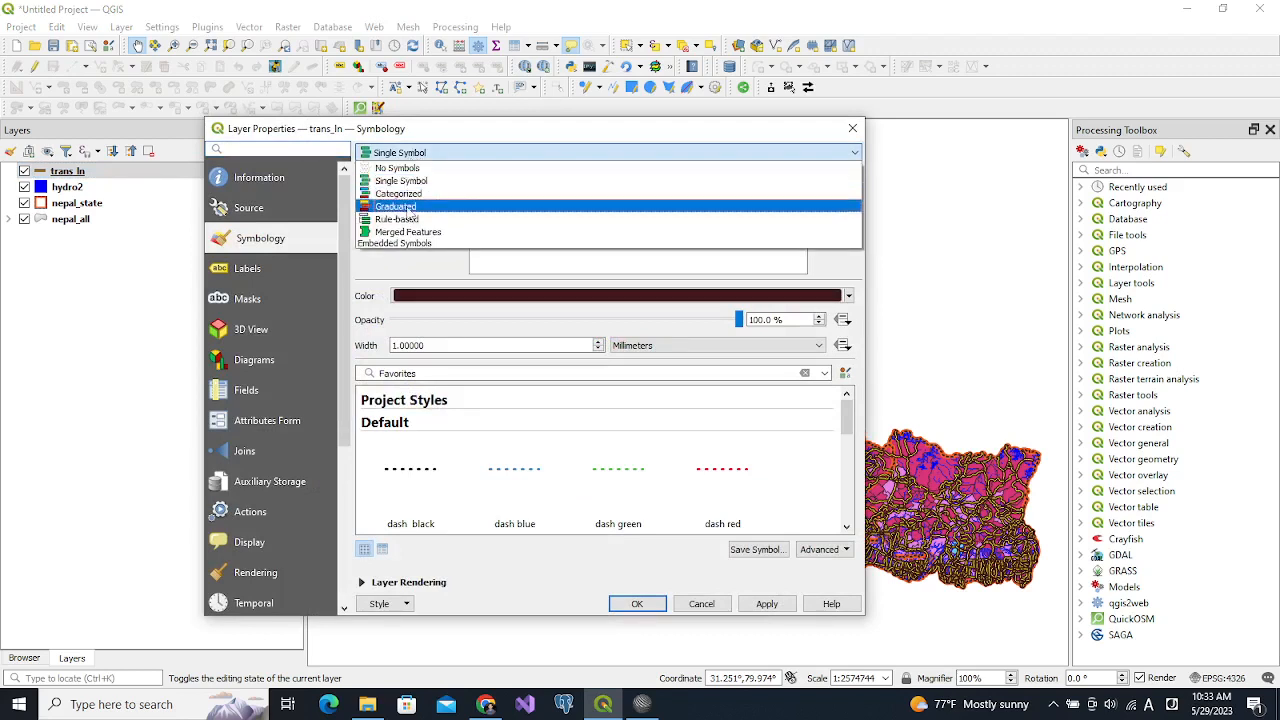
{"action": "left_click", "coordinate": [410, 222]}
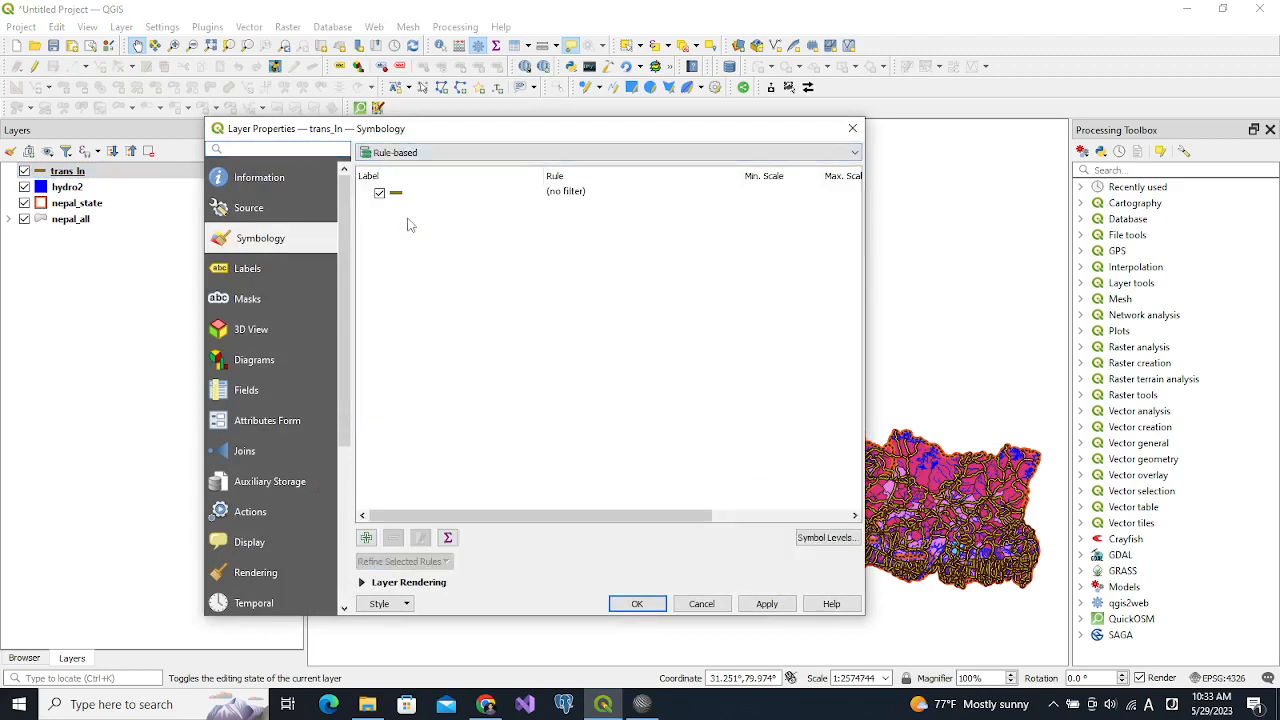
{"action": "left_click", "coordinate": [587, 199]}
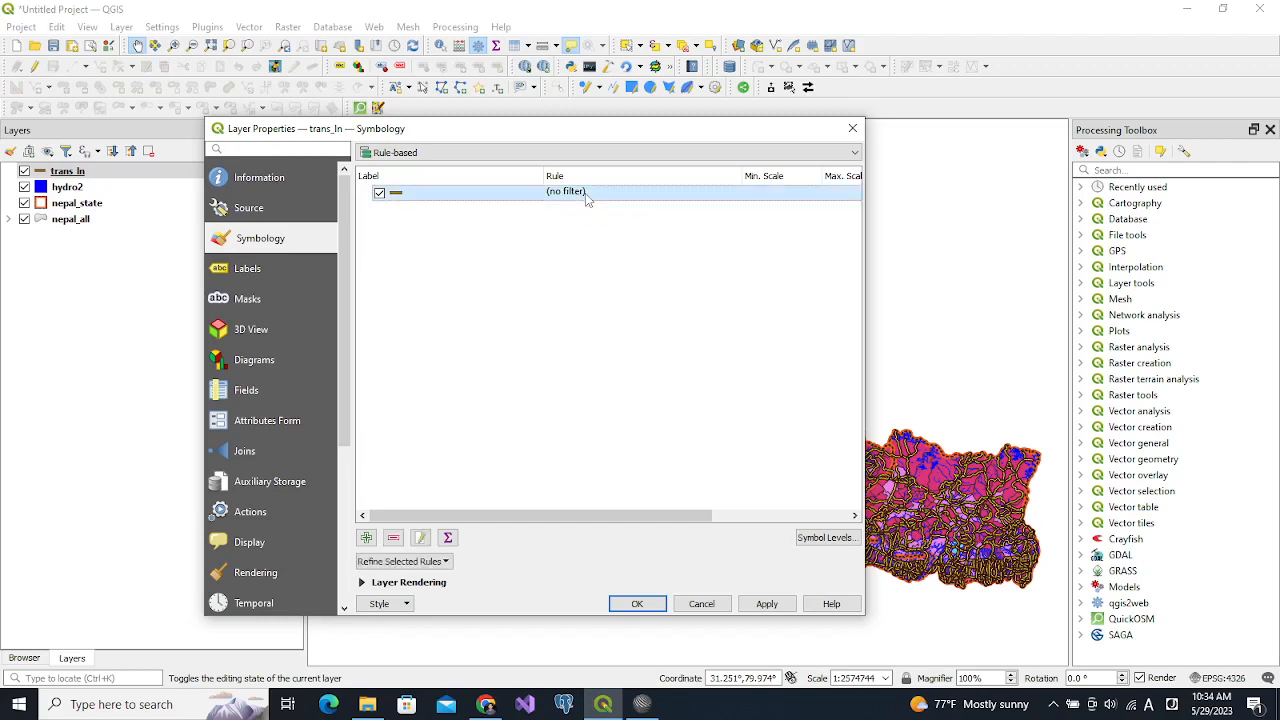
{"action": "double_click", "coordinate": [587, 199]}
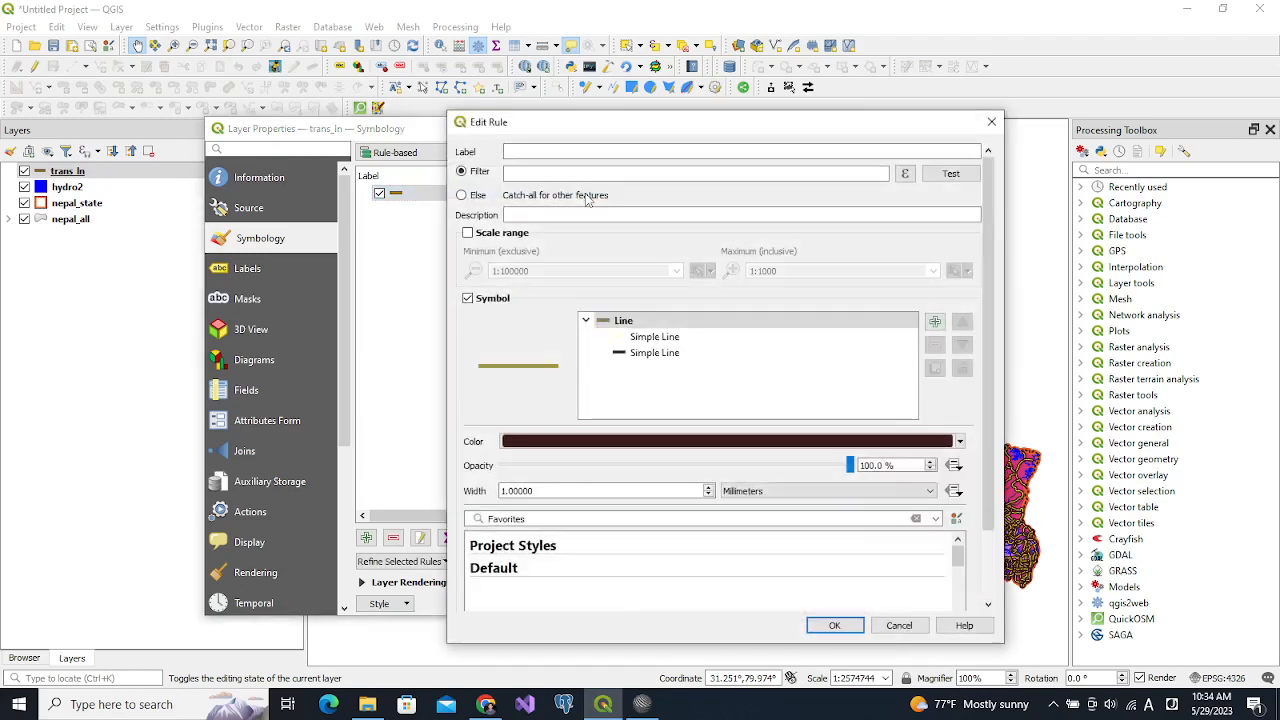
{"action": "left_click", "coordinate": [729, 149]}
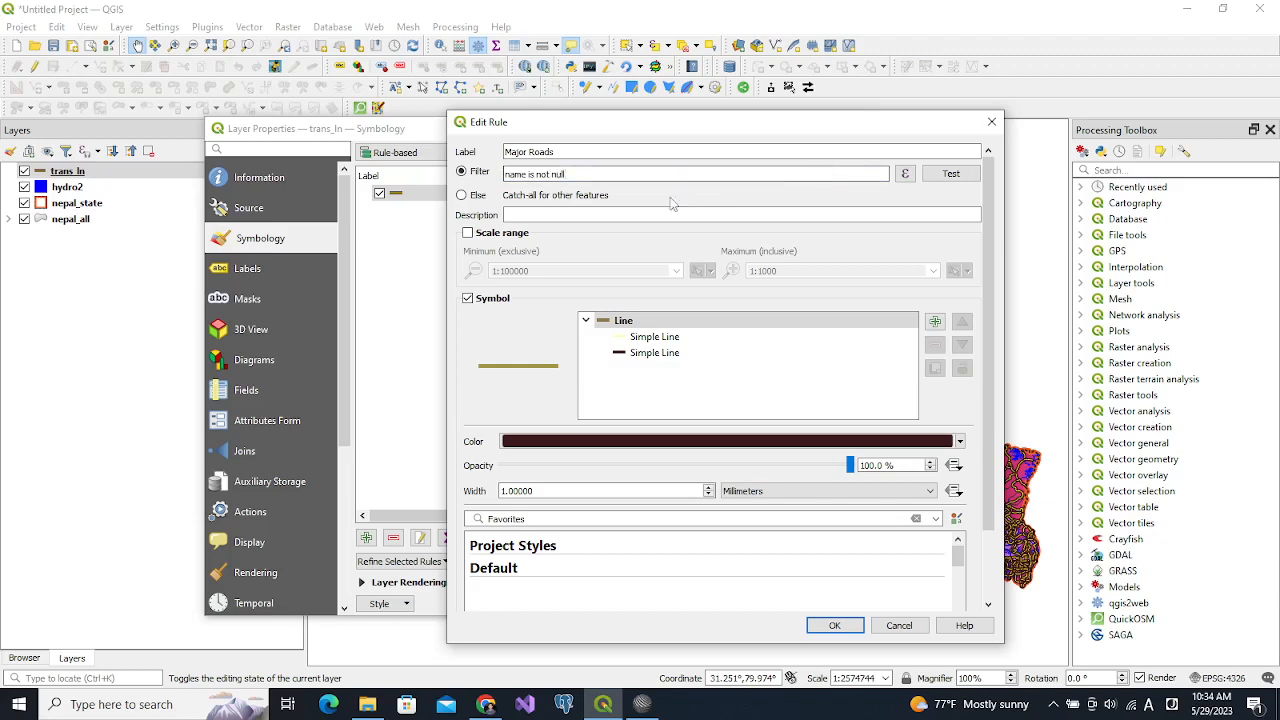
- Set the Major Roads rule filter to "name" is not NULL with the expression builder and accept the rule
{"action": "triple_click", "coordinate": [595, 169]}
{"action": "key", "text": "BackSpace"}
{"action": "left_click", "coordinate": [904, 175]}
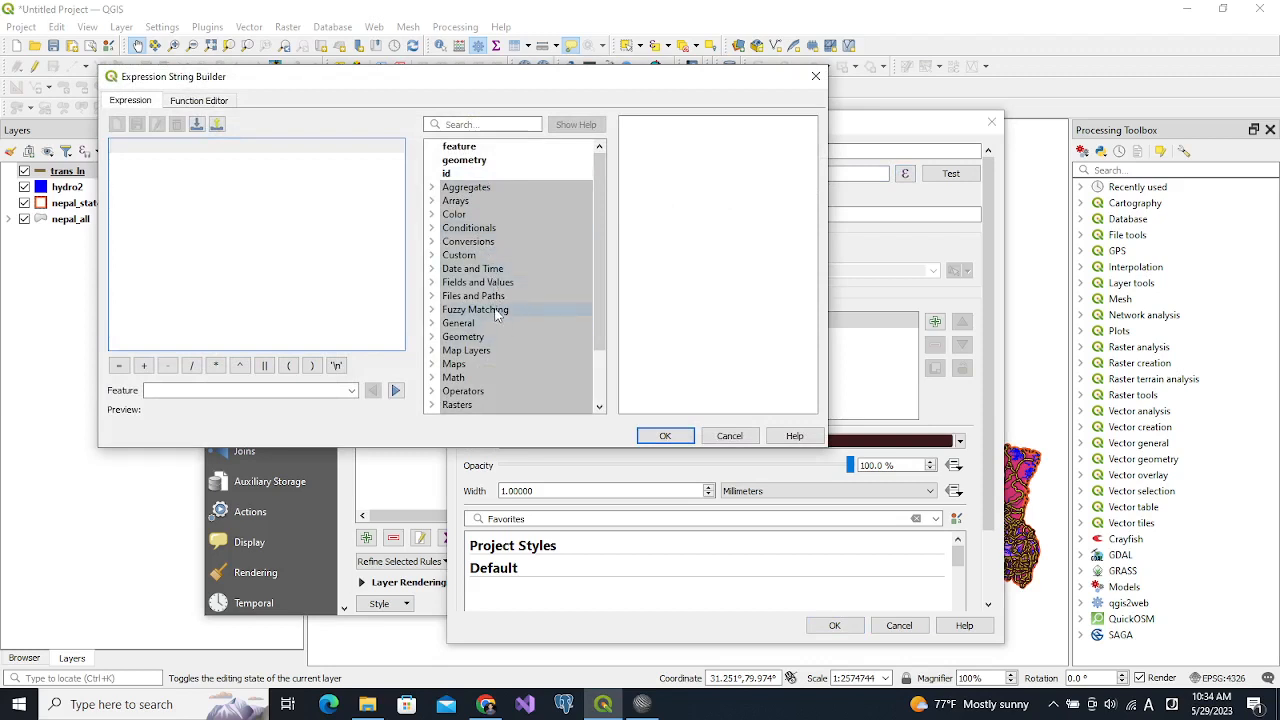
{"action": "left_click", "coordinate": [433, 284]}
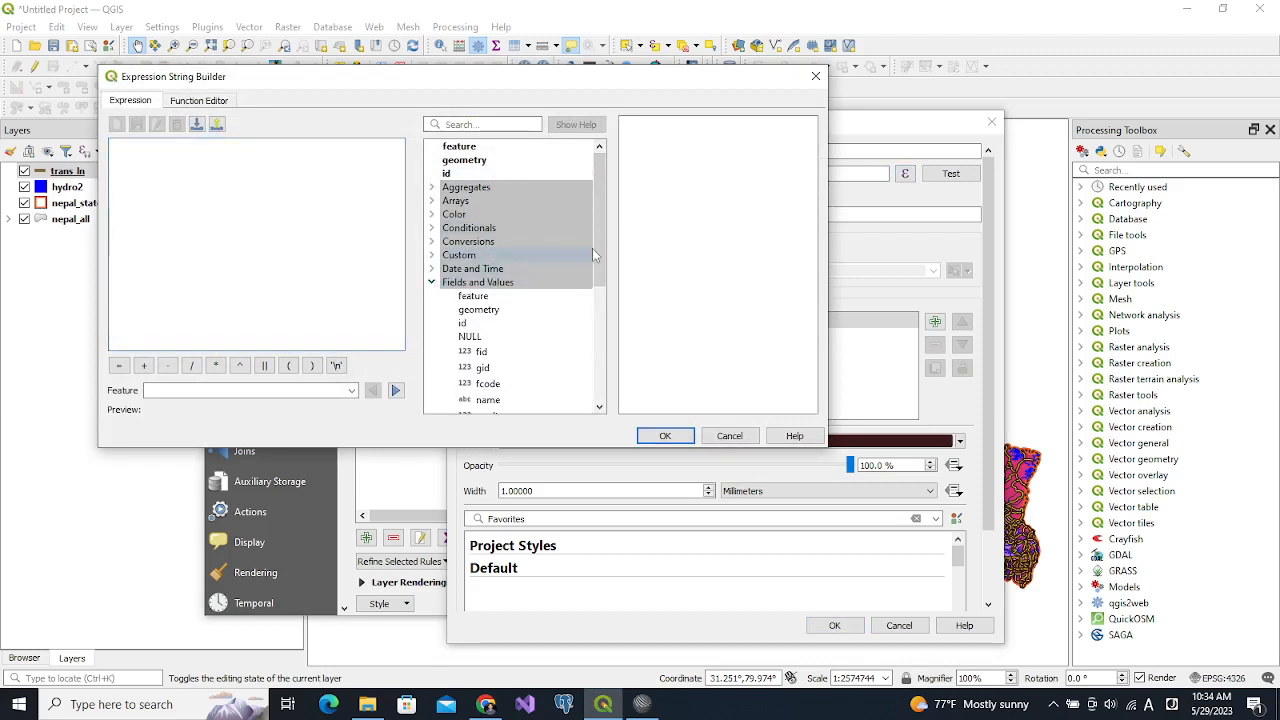
{"action": "left_click_drag", "start_coordinate": [600, 247], "coordinate": [597, 298]}
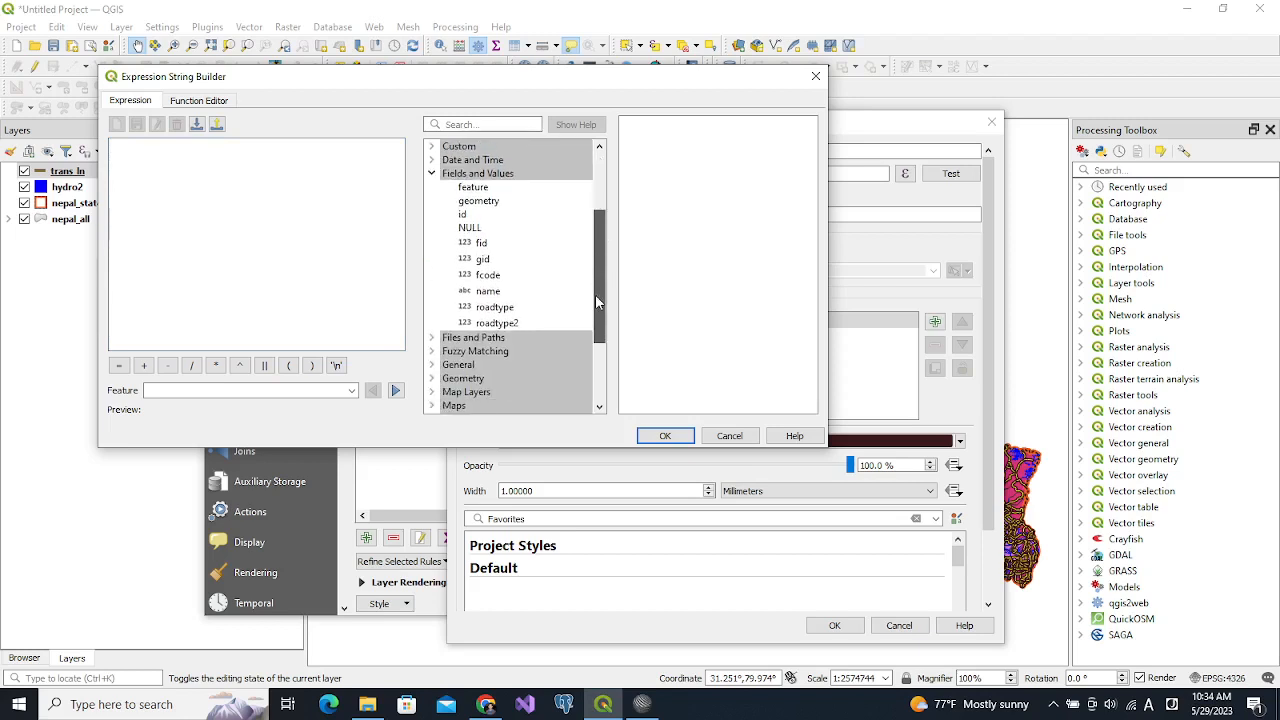
{"action": "left_click", "coordinate": [480, 292]}
{"action": "double_click", "coordinate": [480, 291]}
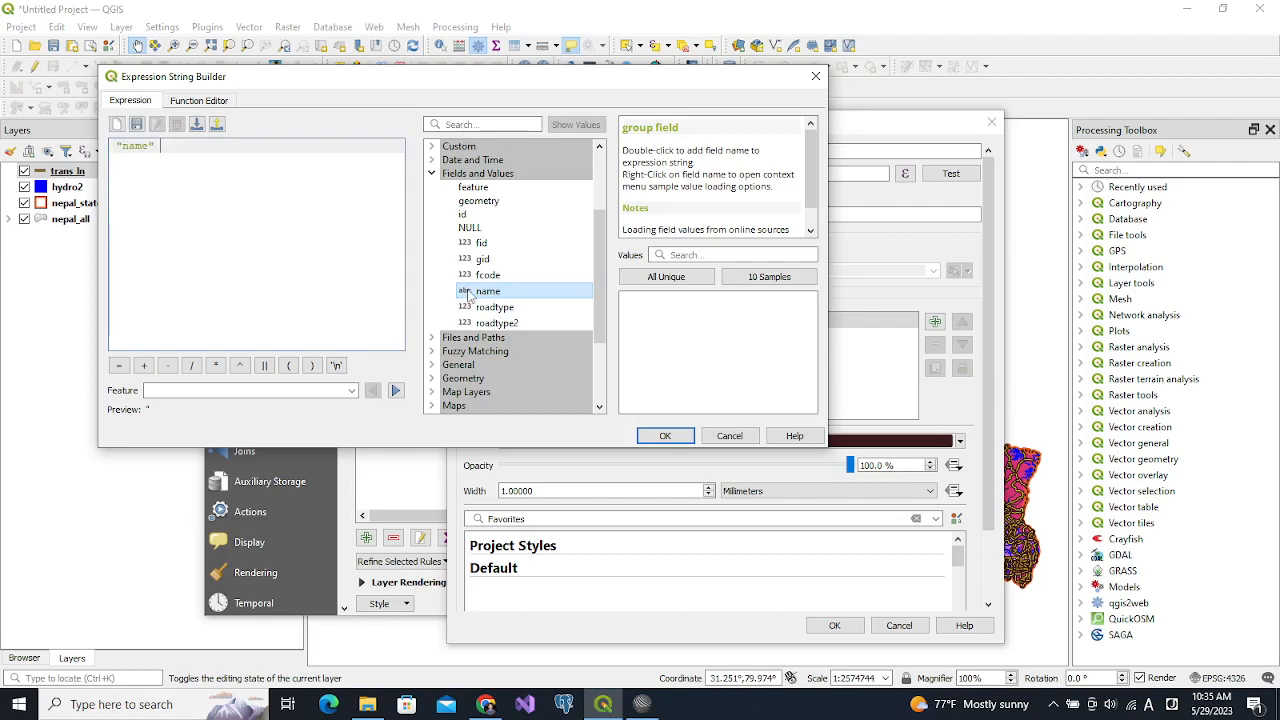
{"action": "type", "text": "is not"}
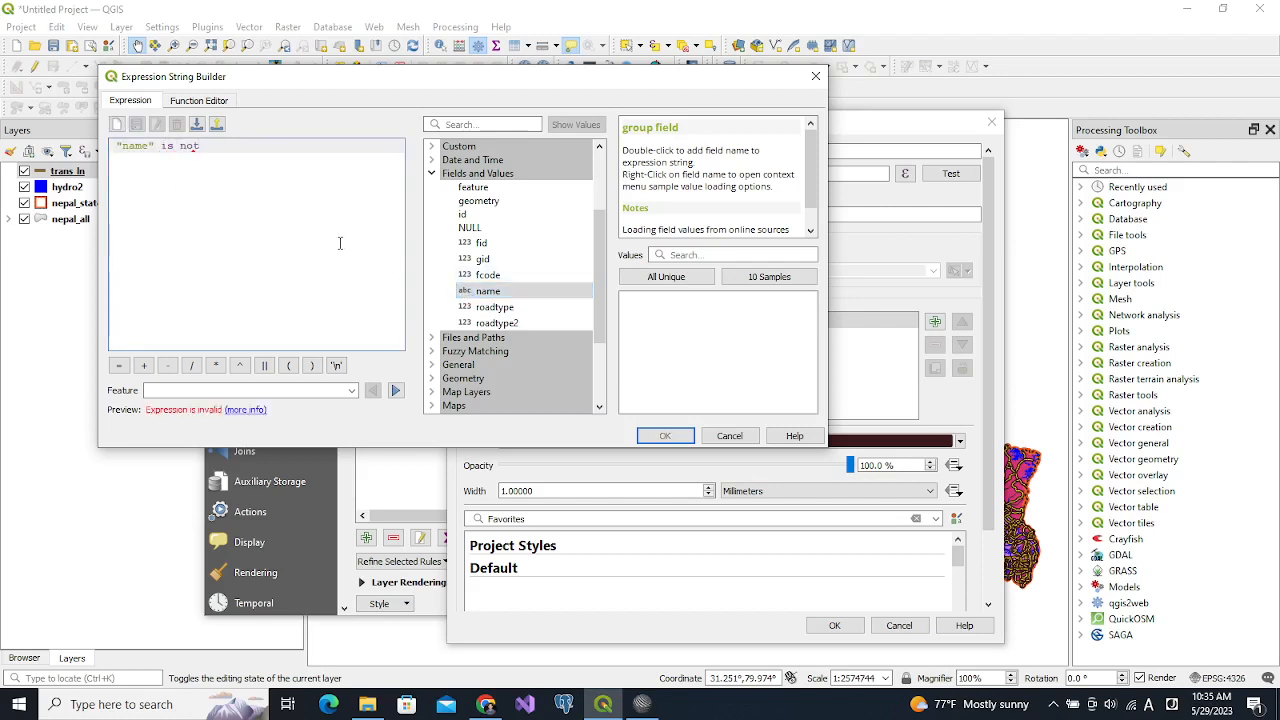
{"action": "type", "text": " NULL"}
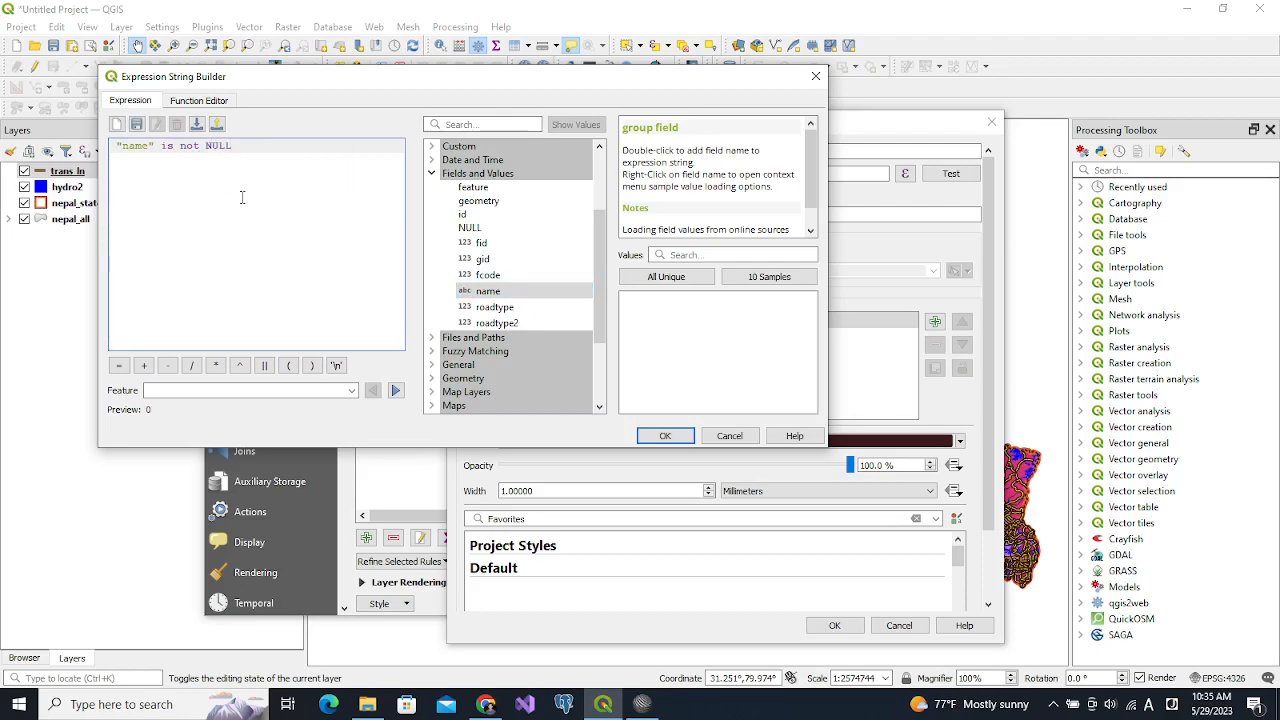
{"action": "left_click", "coordinate": [668, 436]}
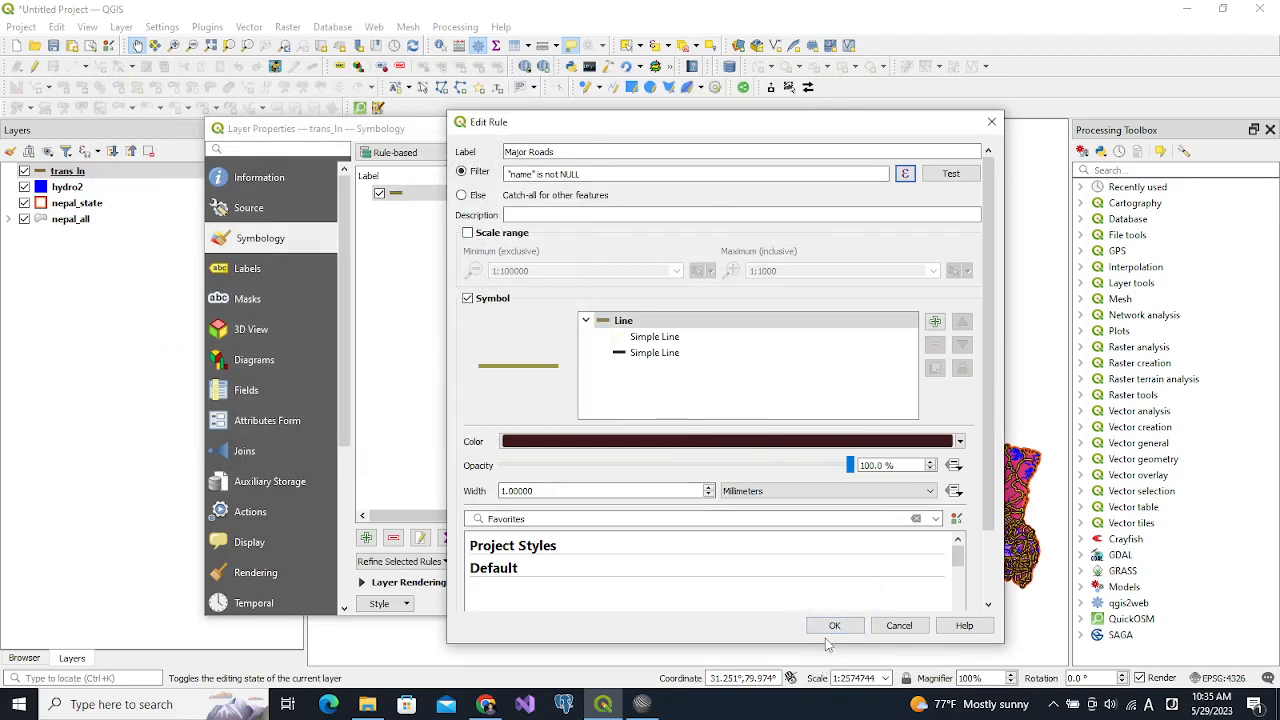
{"action": "left_click", "coordinate": [831, 627]}
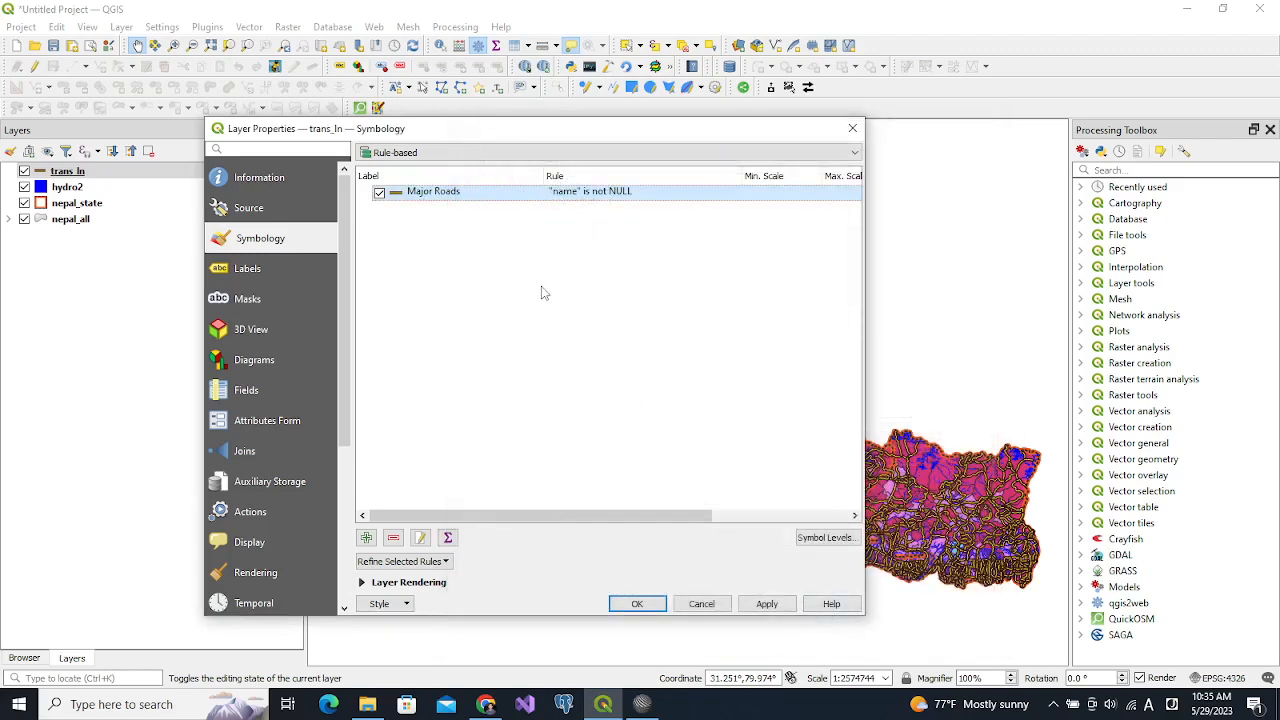
- Add a trans_ln rule labelled Minor Roads with the filter "name" is NULL and select its Simple Line
{"action": "left_click", "coordinate": [366, 538]}
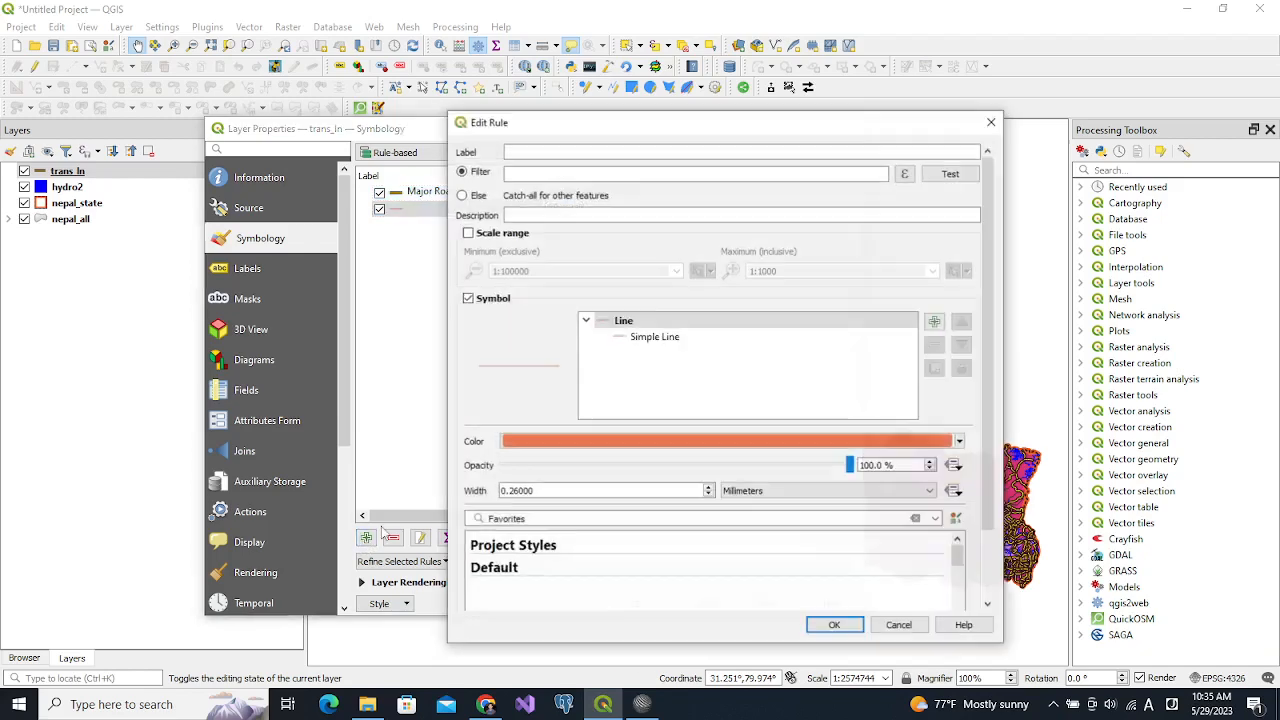
{"action": "left_click", "coordinate": [562, 153]}
{"action": "type", "text": "Mi"}
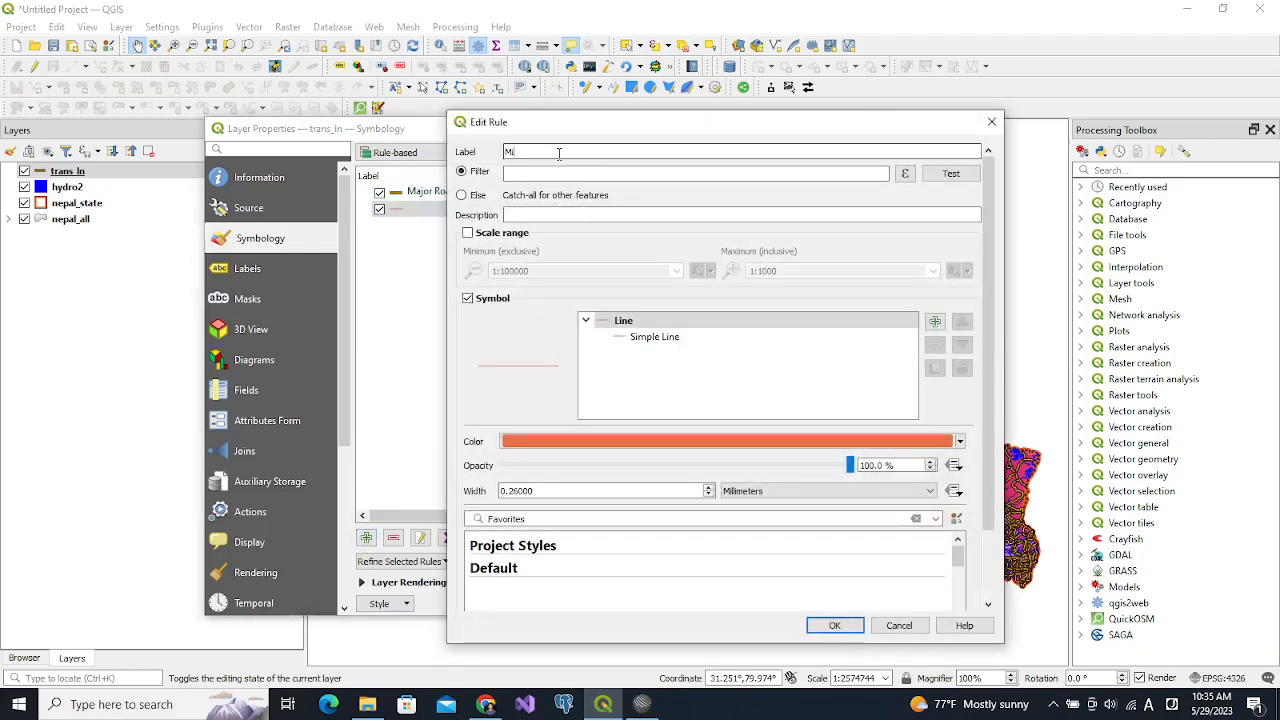
{"action": "type", "text": "nor Roads"}
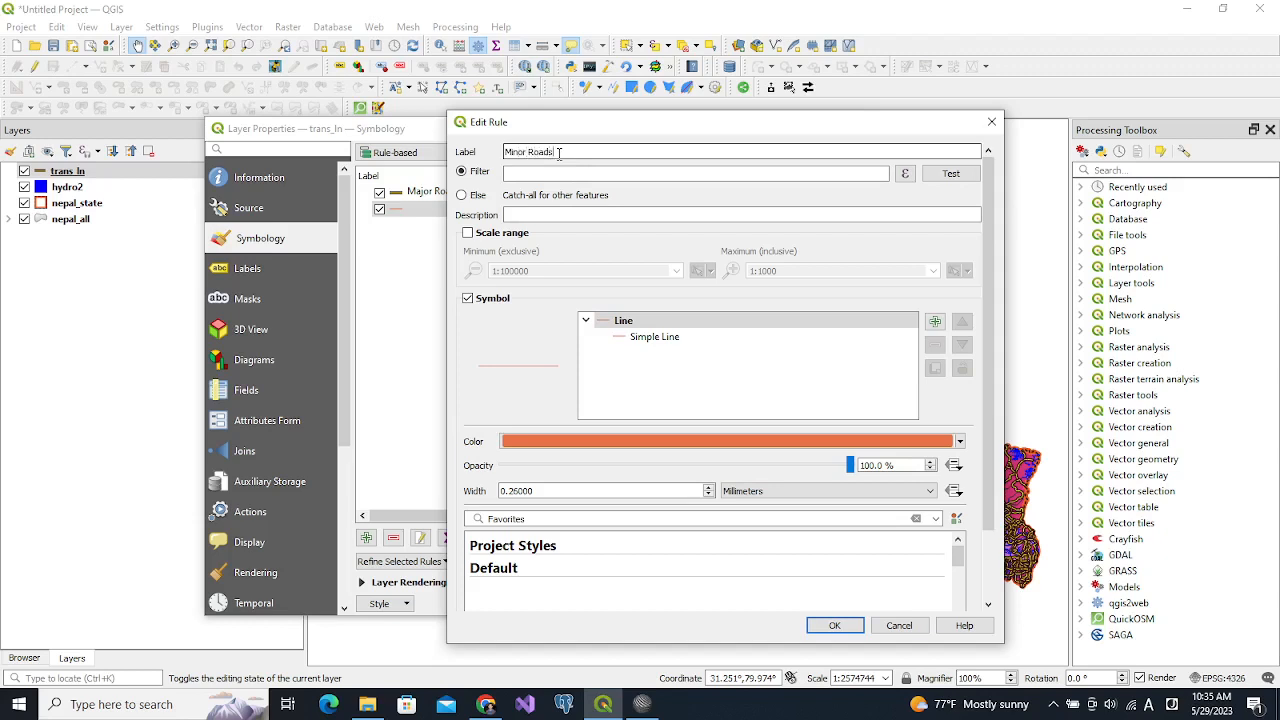
{"action": "left_click", "coordinate": [513, 177]}
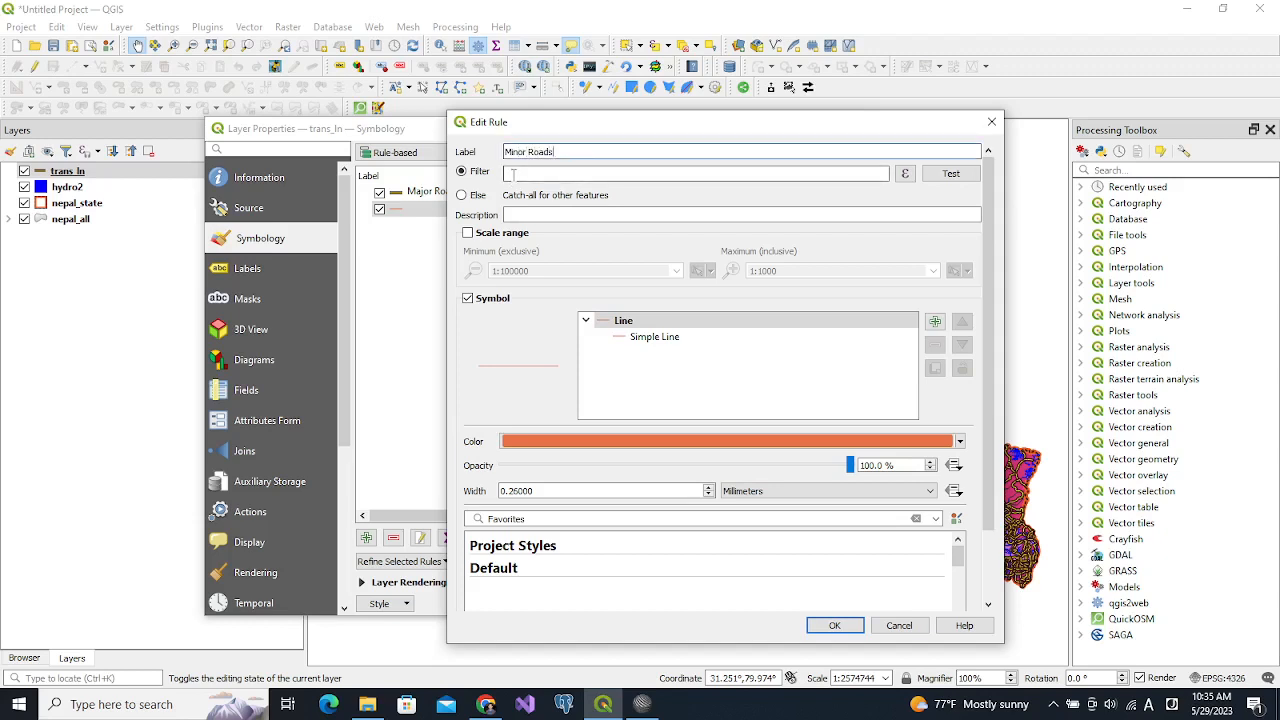
{"action": "left_click", "coordinate": [513, 174]}
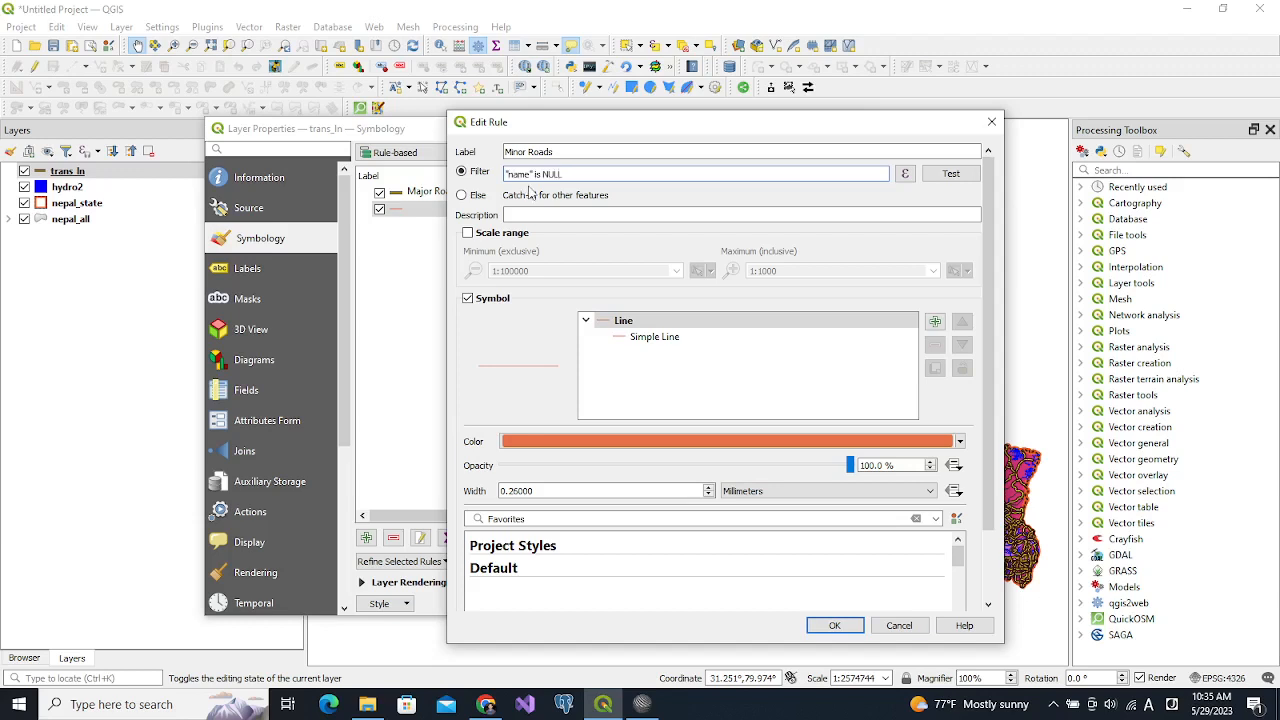
{"action": "left_click", "coordinate": [658, 338]}
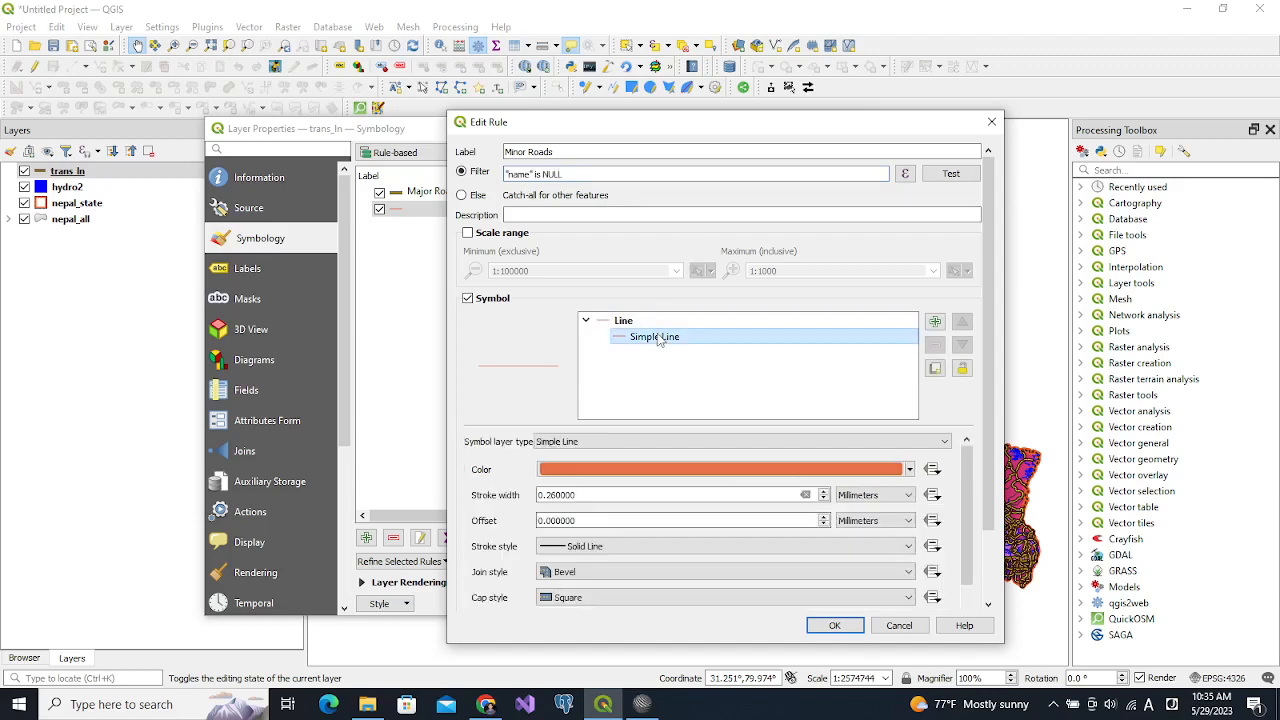
{"action": "left_click", "coordinate": [765, 470]}
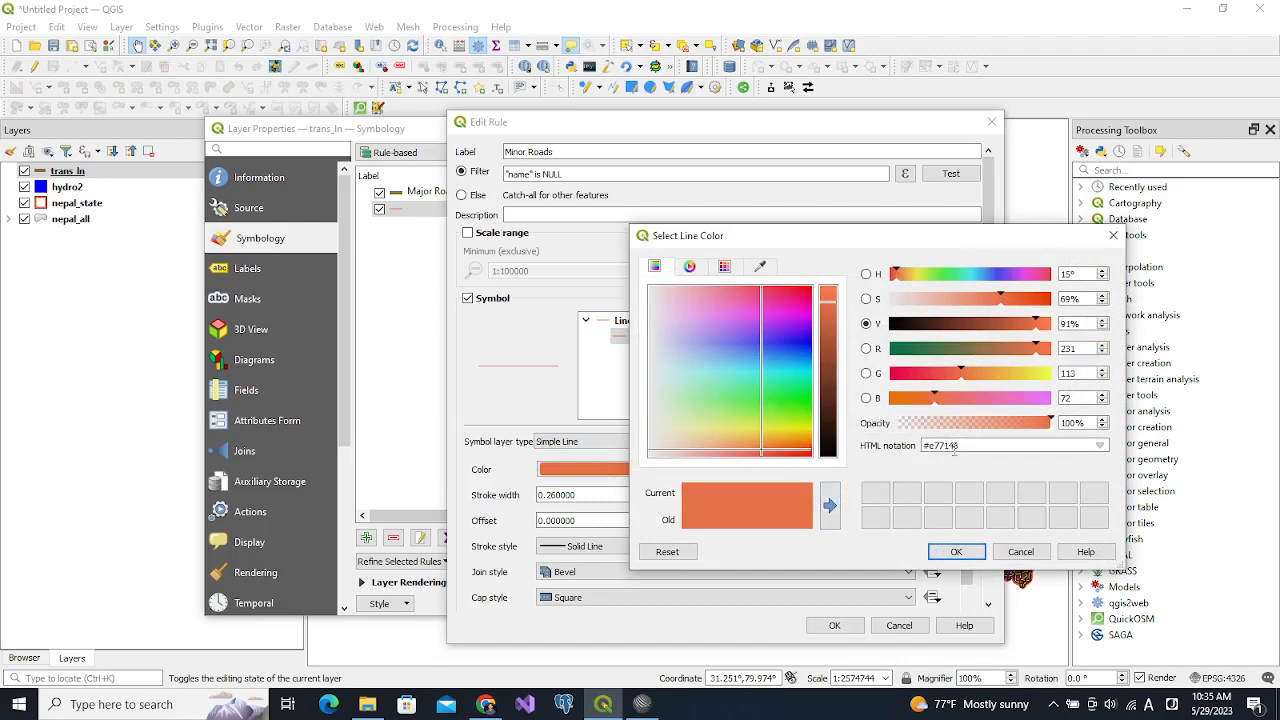
{"action": "left_click", "coordinate": [725, 266]}
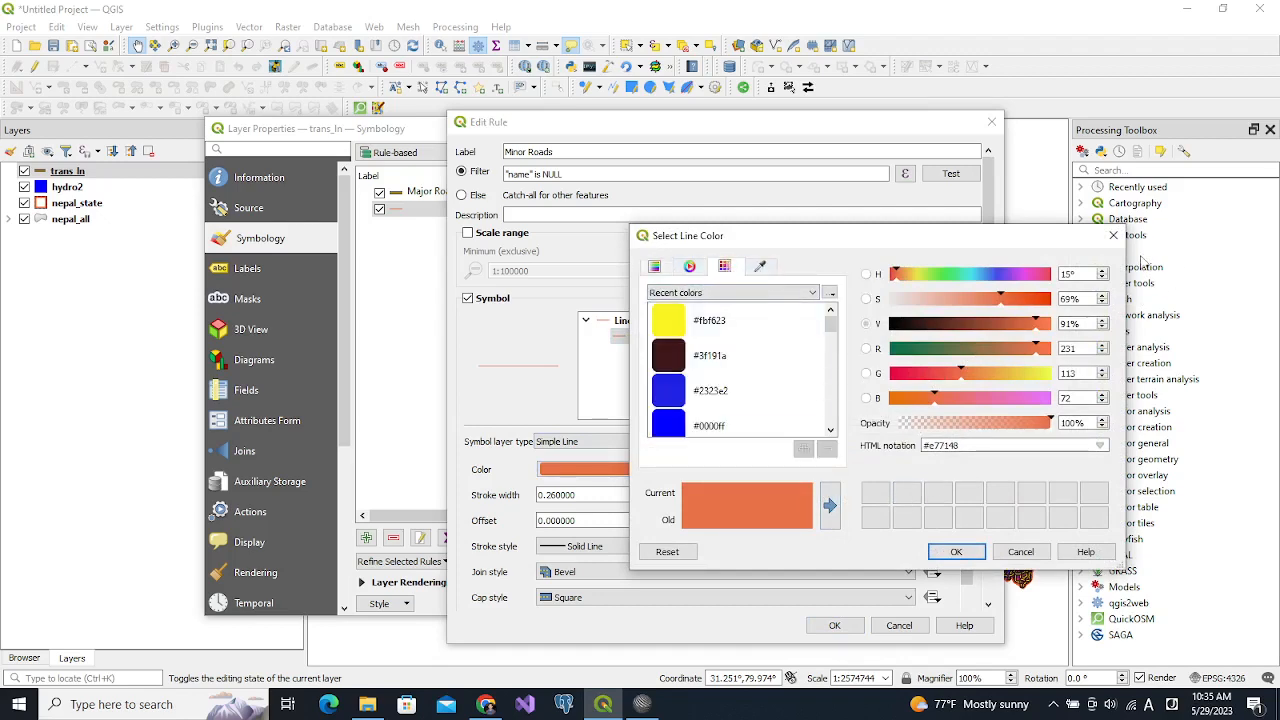
{"action": "left_click", "coordinate": [1113, 235]}
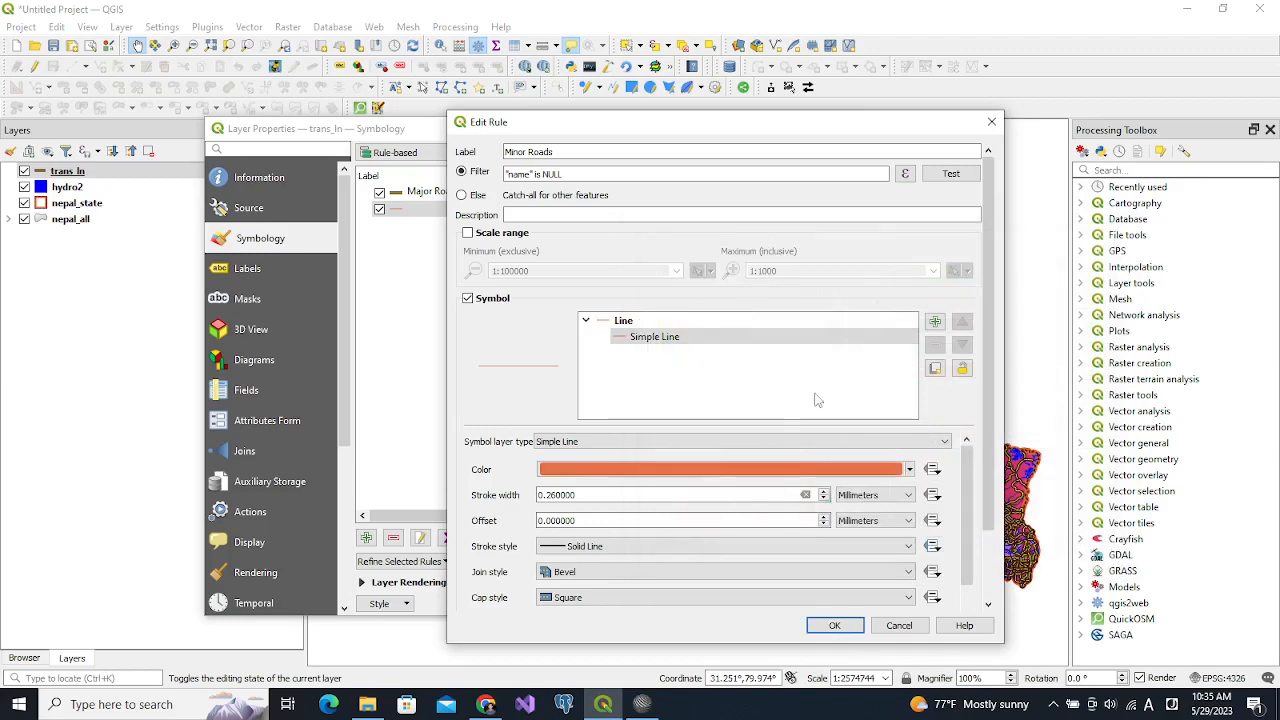
- Set the Minor Roads Simple Line color to grey #8b9290, then accept the rule and the trans_ln symbology
{"action": "left_click", "coordinate": [633, 469]}
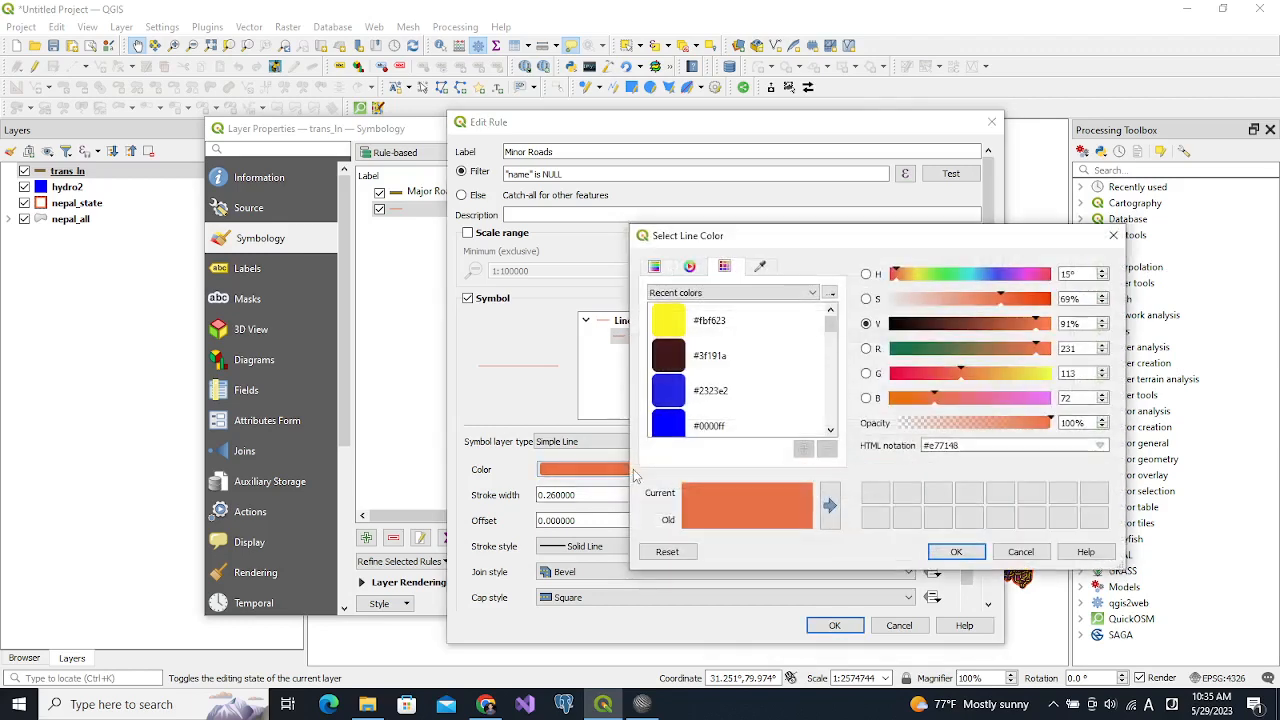
{"action": "left_click", "coordinate": [972, 323]}
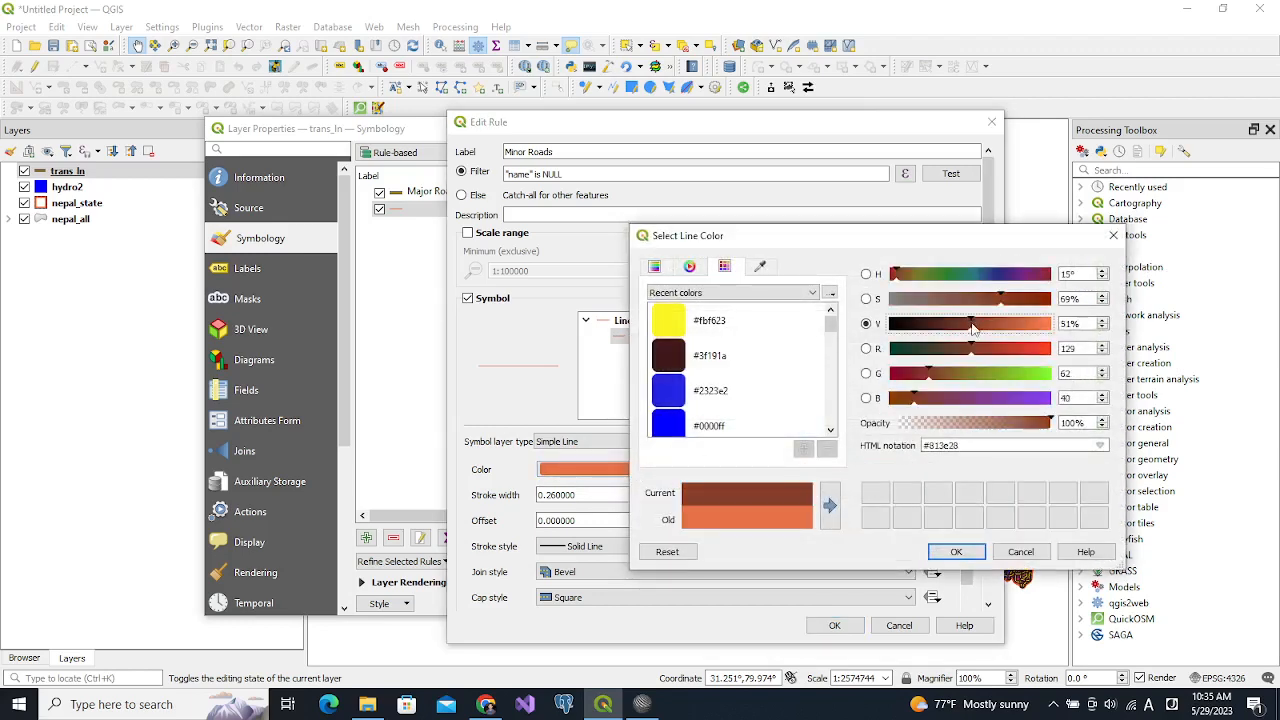
{"action": "left_click", "coordinate": [979, 375]}
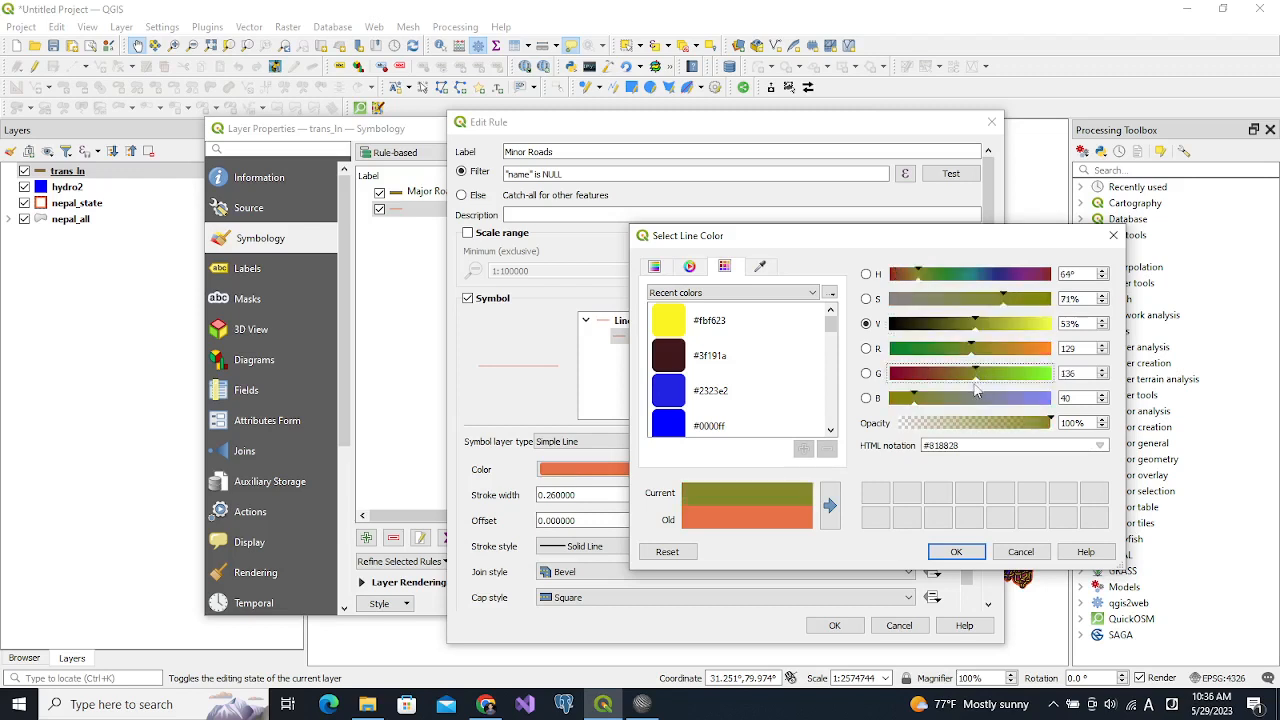
{"action": "left_click", "coordinate": [975, 400]}
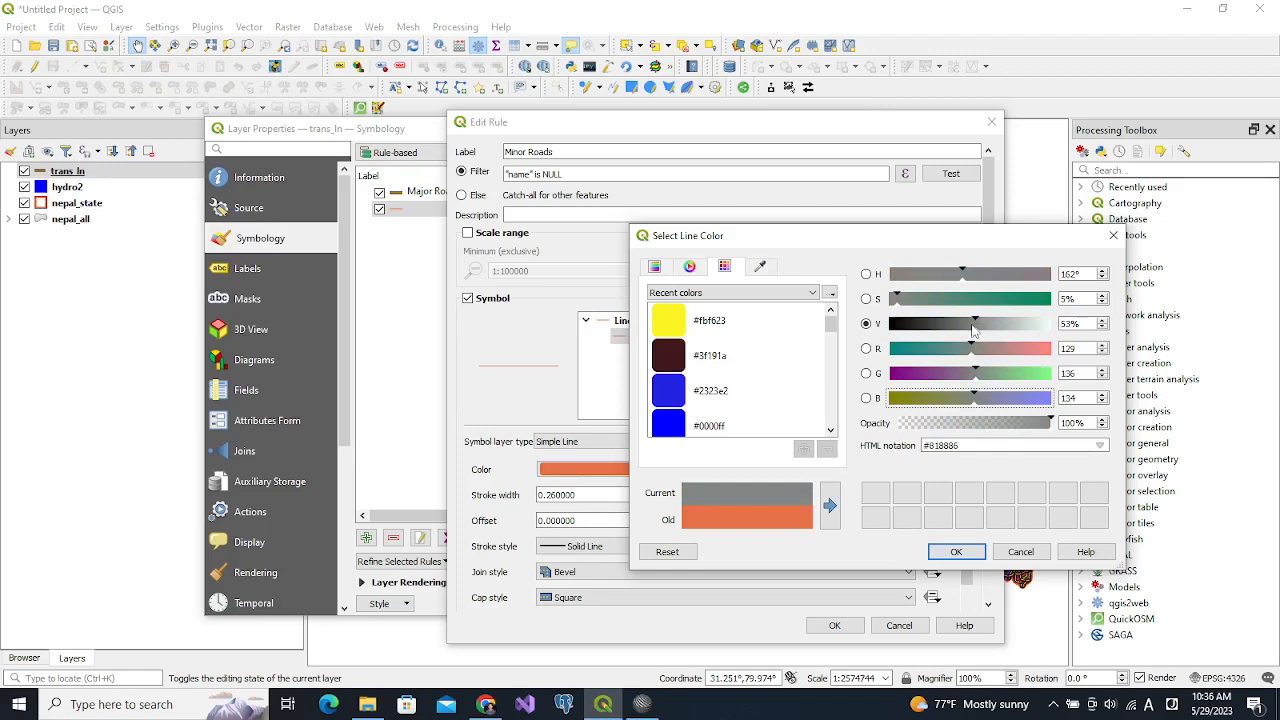
{"action": "left_click_drag", "start_coordinate": [974, 330], "coordinate": [982, 330]}
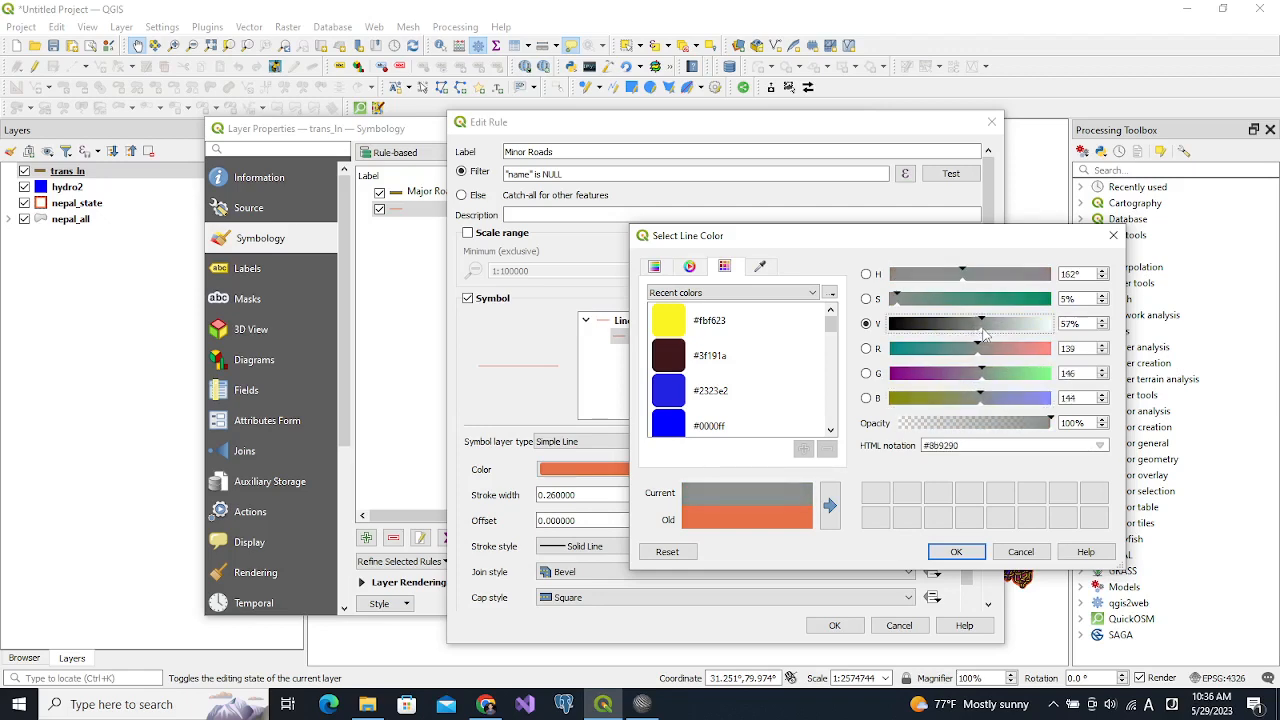
{"action": "left_click", "coordinate": [956, 552]}
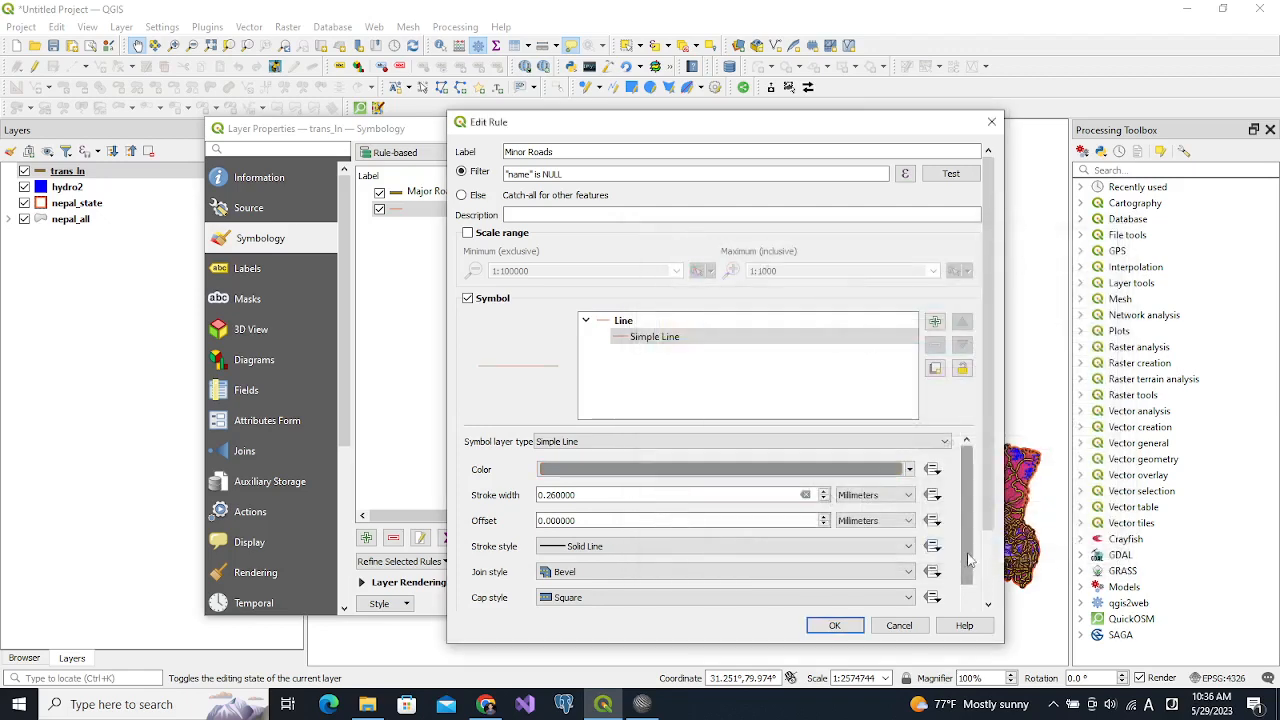
{"action": "left_click", "coordinate": [852, 626]}
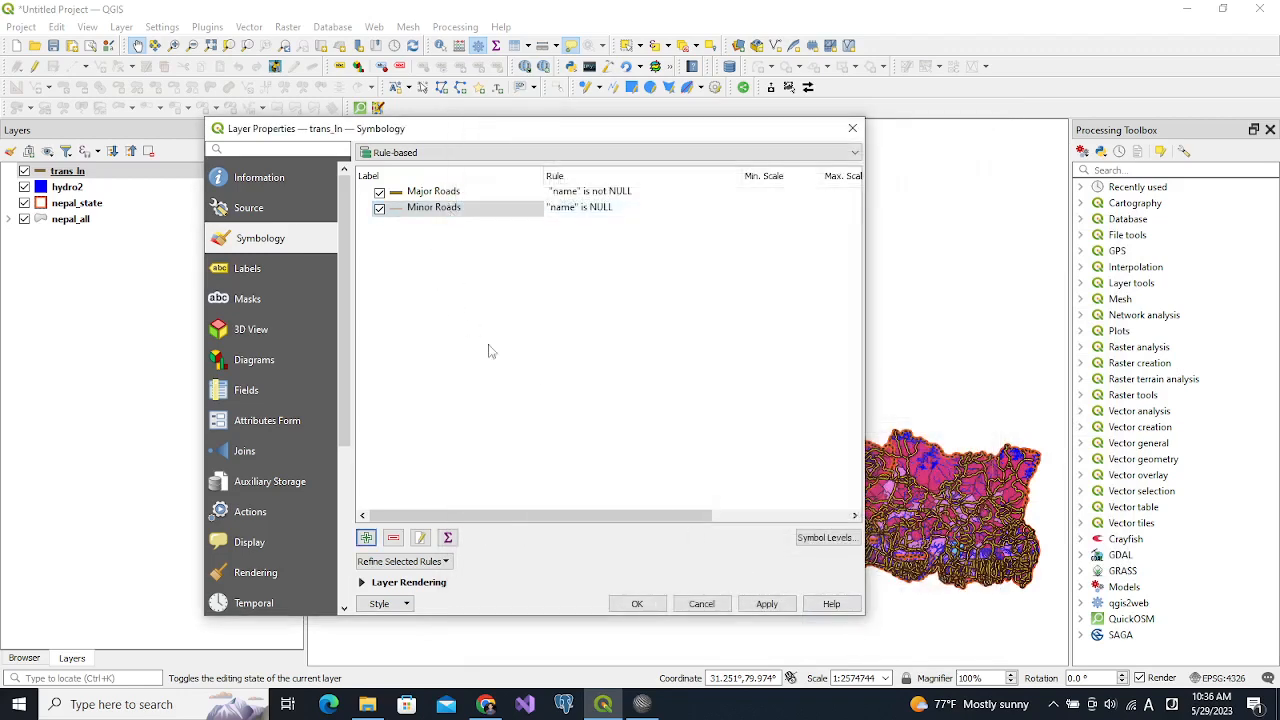
{"action": "left_click", "coordinate": [651, 605]}
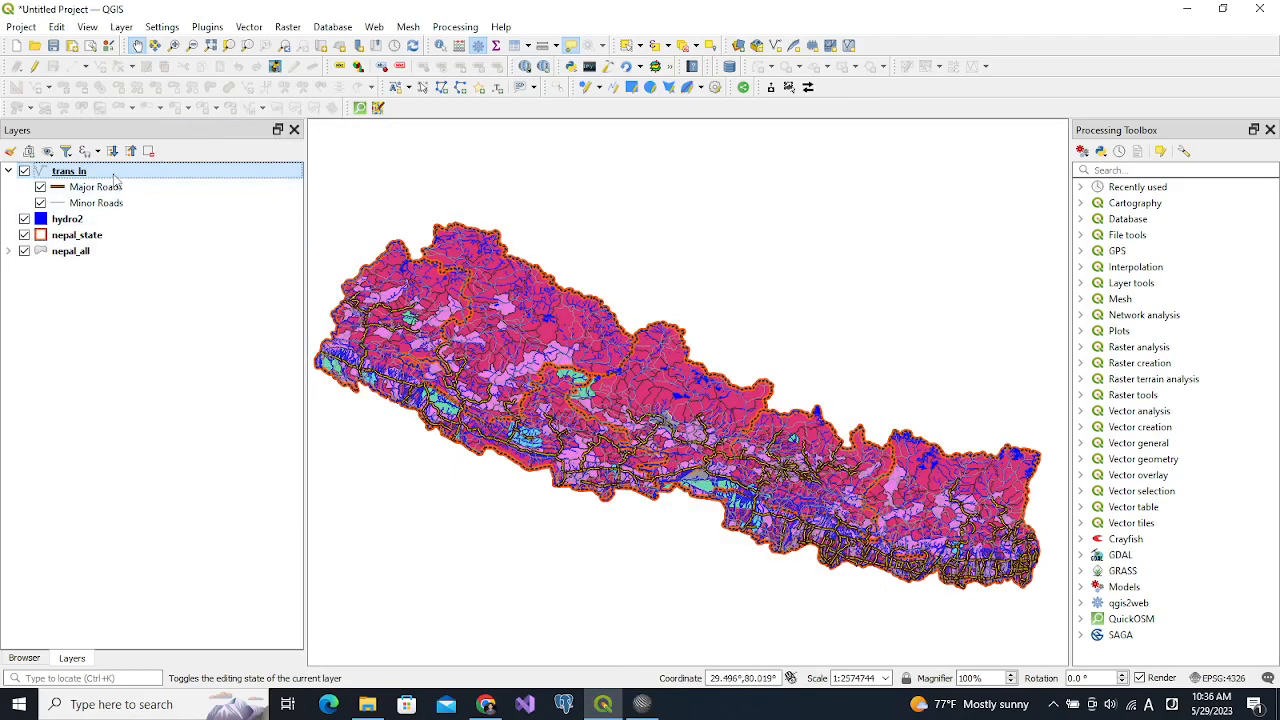
- Change the Minor Roads line symbol to dark red #50191a, starting from the recent color #3f191a
{"action": "double_click", "coordinate": [58, 205]}
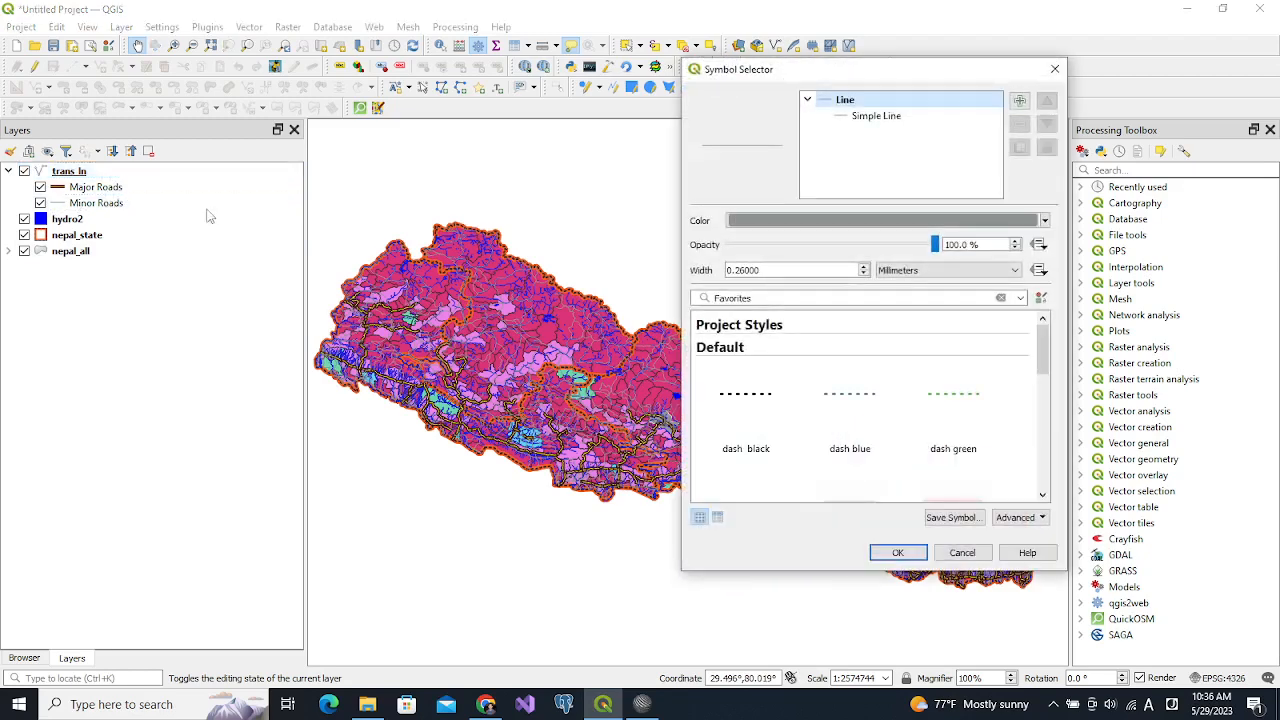
{"action": "left_click", "coordinate": [808, 222]}
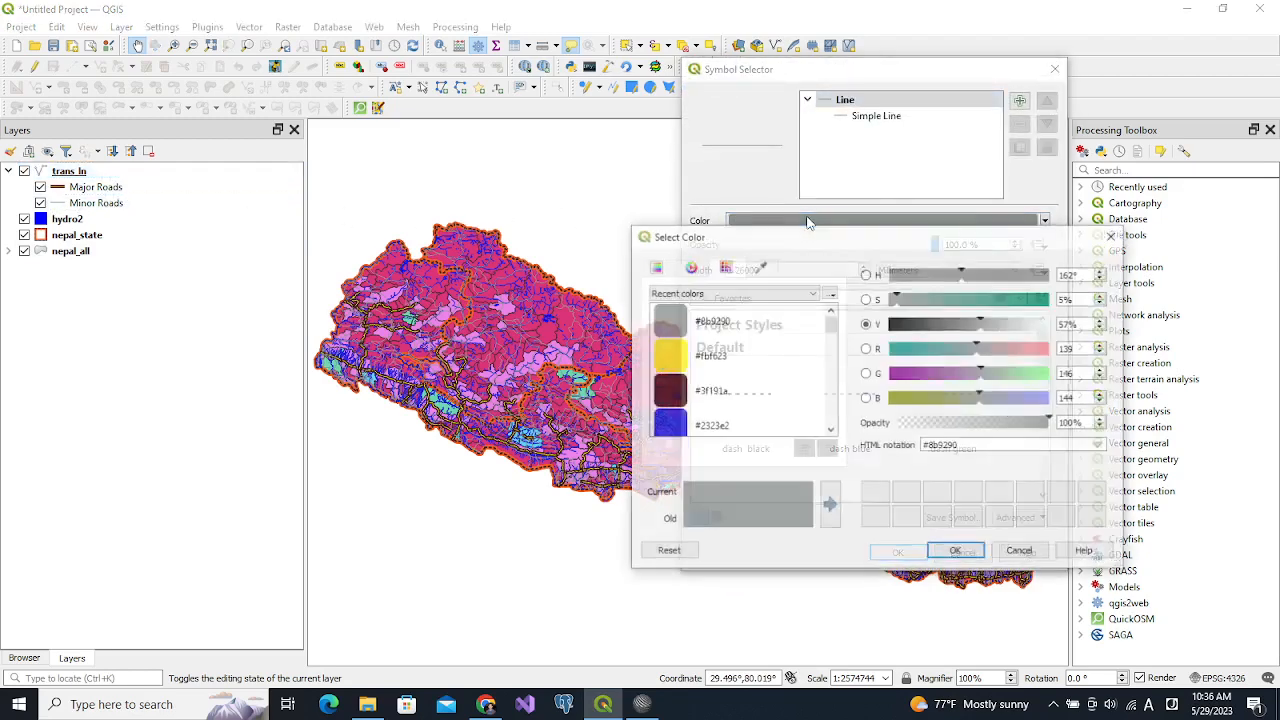
{"action": "left_click", "coordinate": [670, 397]}
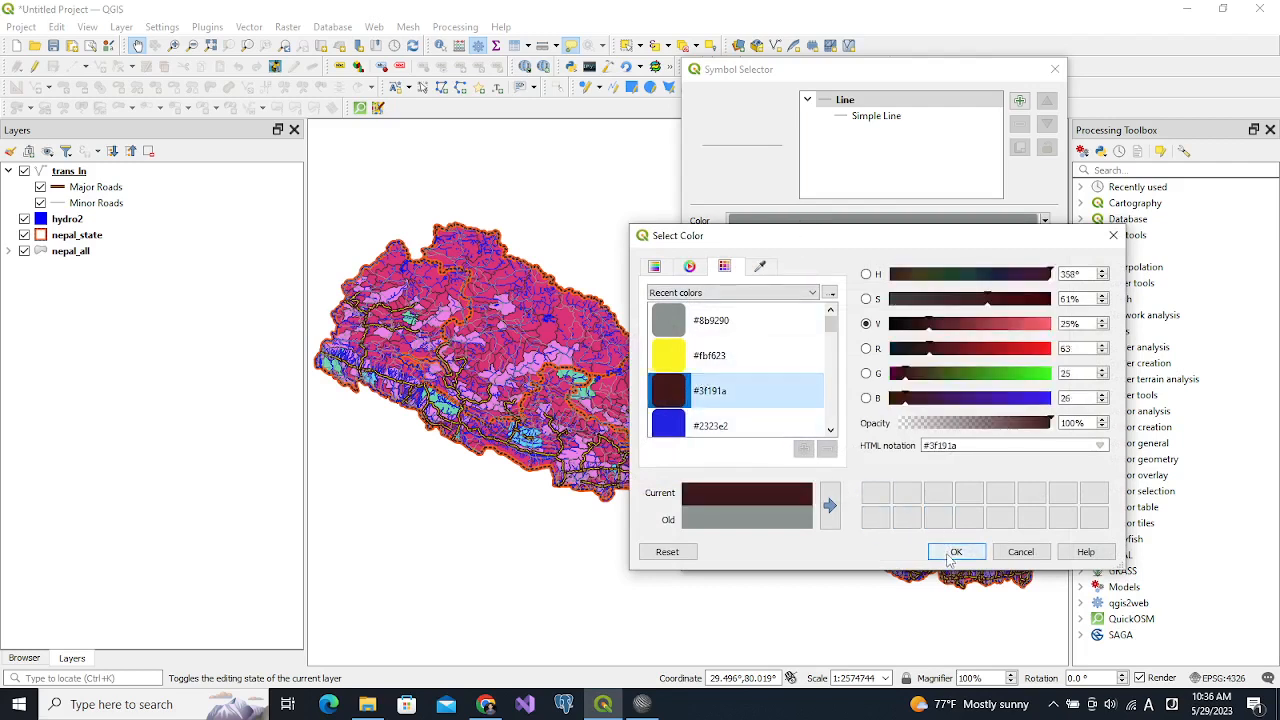
{"action": "left_click", "coordinate": [941, 350]}
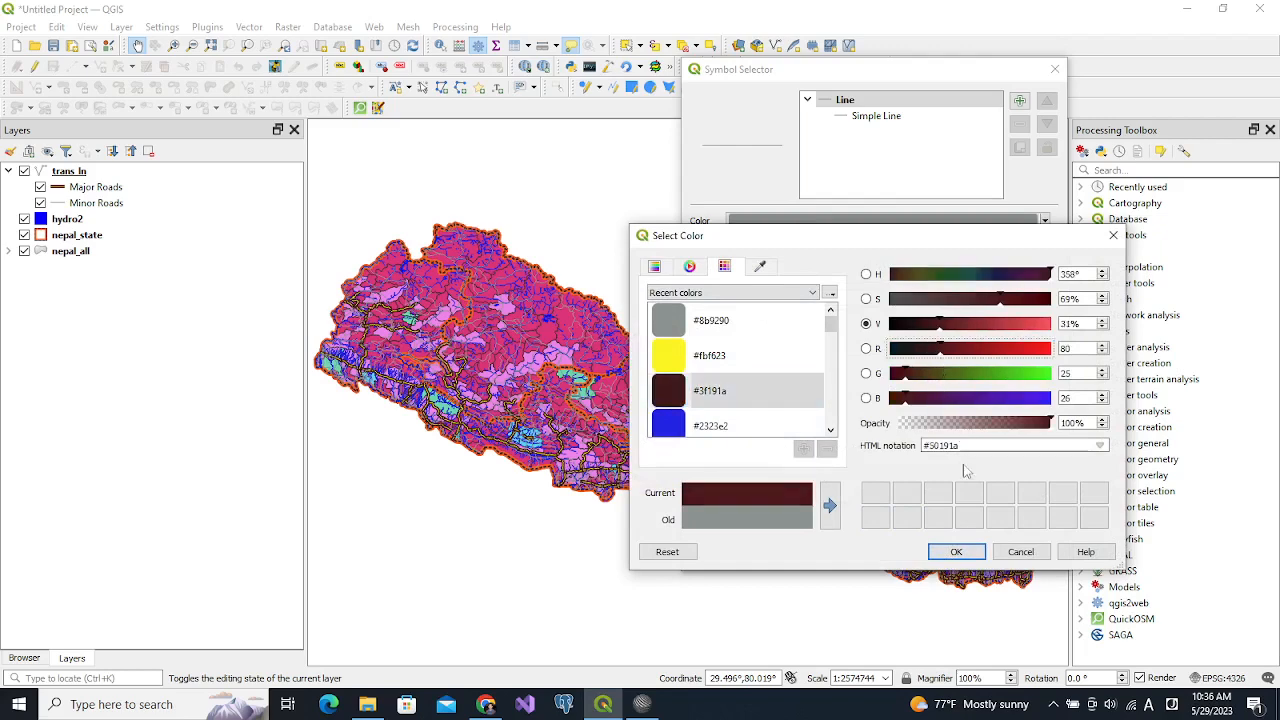
{"action": "left_click", "coordinate": [956, 552]}
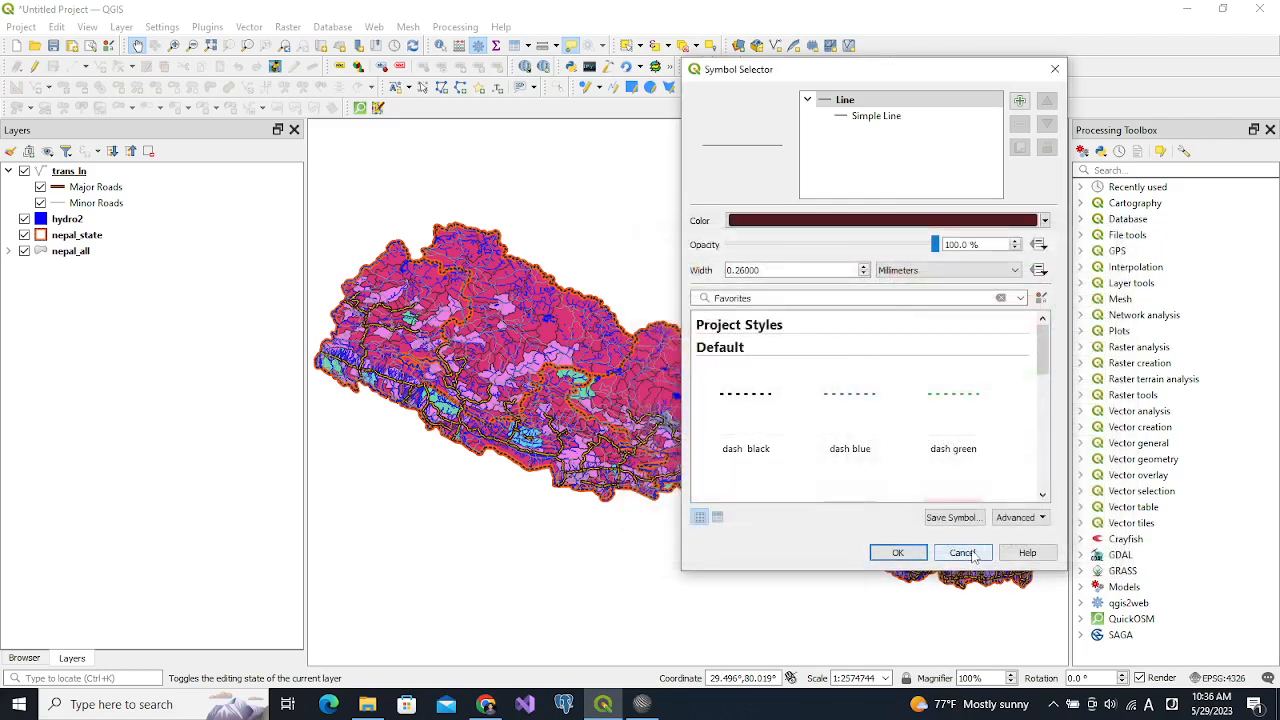
{"action": "left_click", "coordinate": [895, 552]}
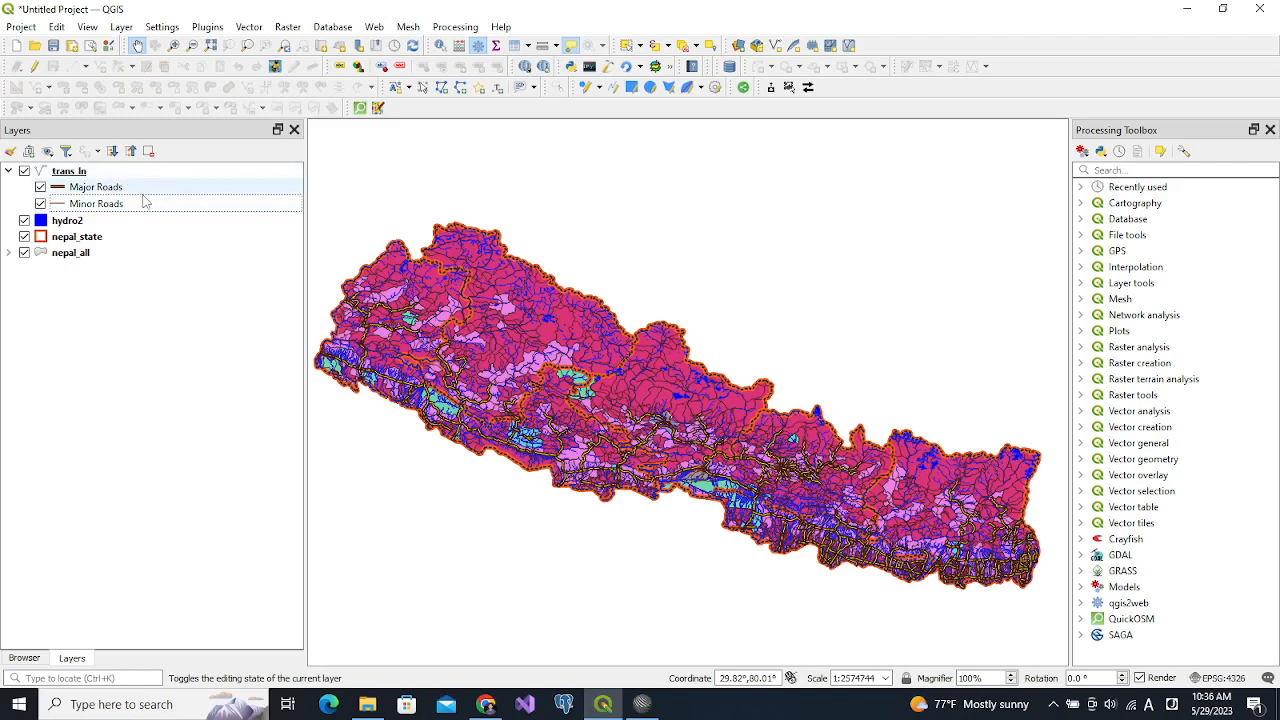
- Add the trans_pt layer from nepal_all.gpkg to the project and return to the layer list
{"action": "left_click", "coordinate": [31, 658]}
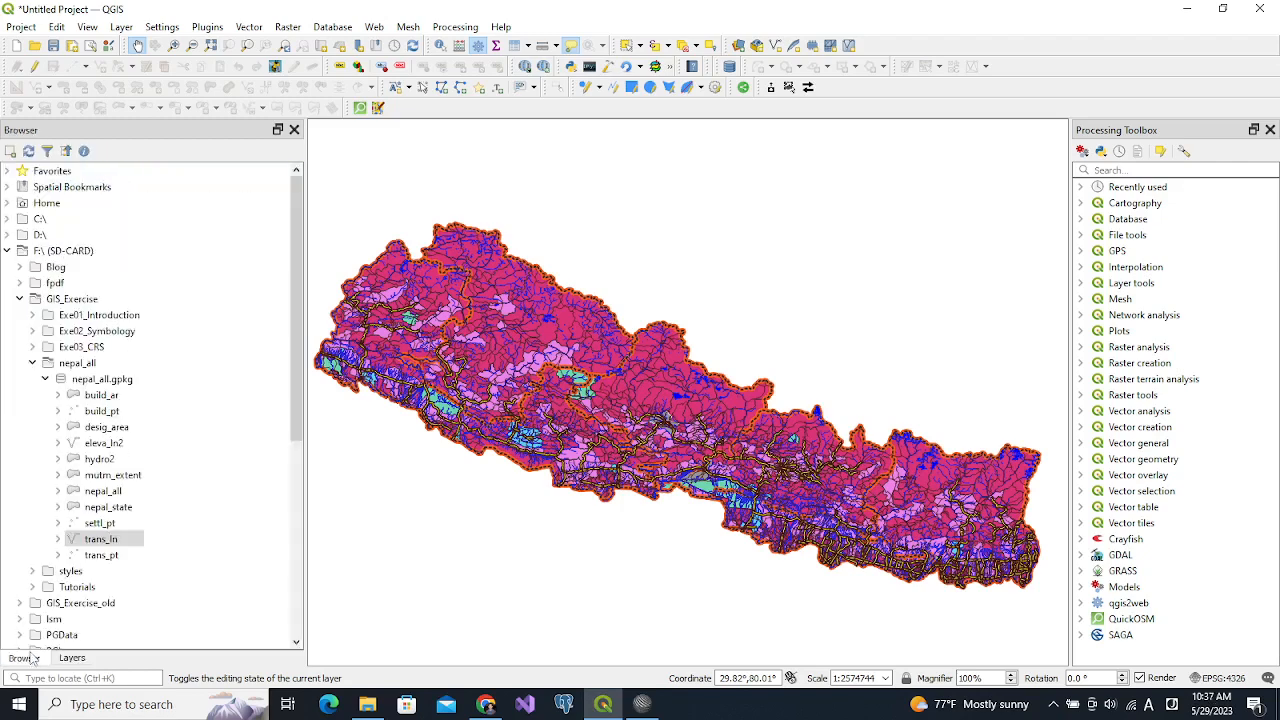
{"action": "left_click", "coordinate": [100, 556]}
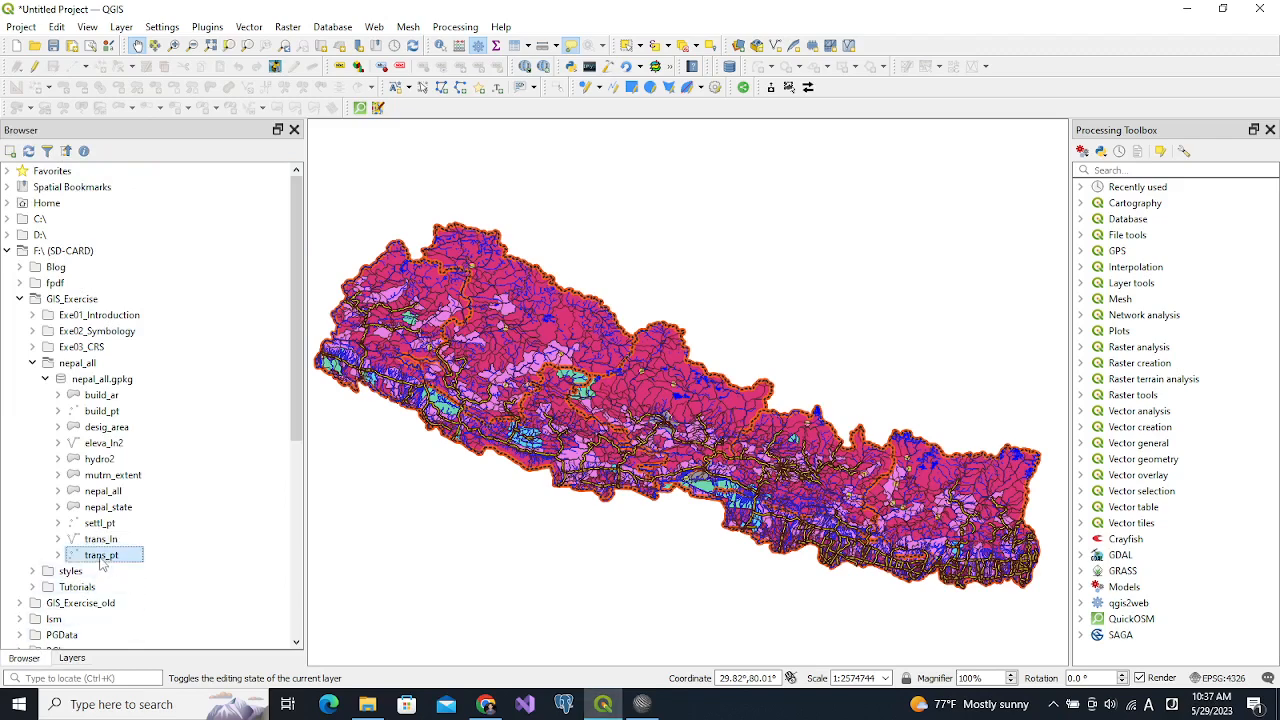
{"action": "left_click", "coordinate": [79, 662]}
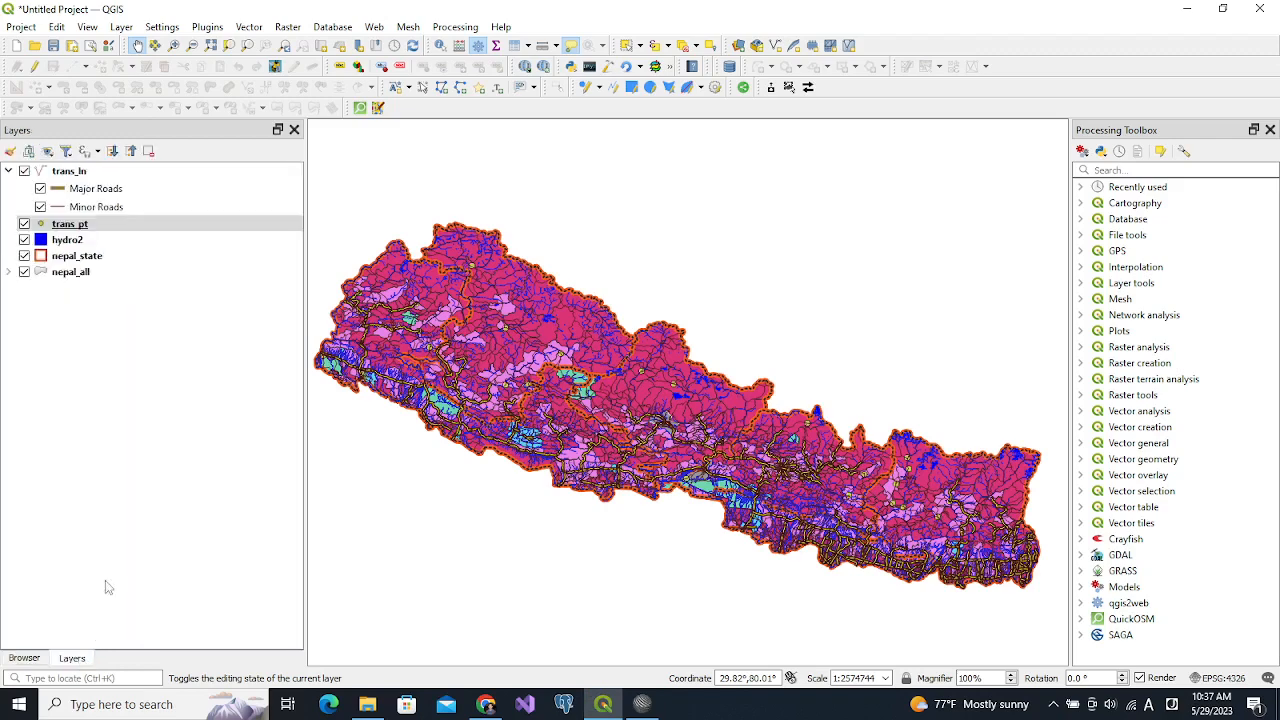
- Move the trans_pt layer above trans_ln and open its symbology properties
{"action": "left_click", "coordinate": [97, 228]}
{"action": "left_click_drag", "start_coordinate": [97, 233], "coordinate": [97, 173]}
{"action": "left_click", "coordinate": [90, 176]}
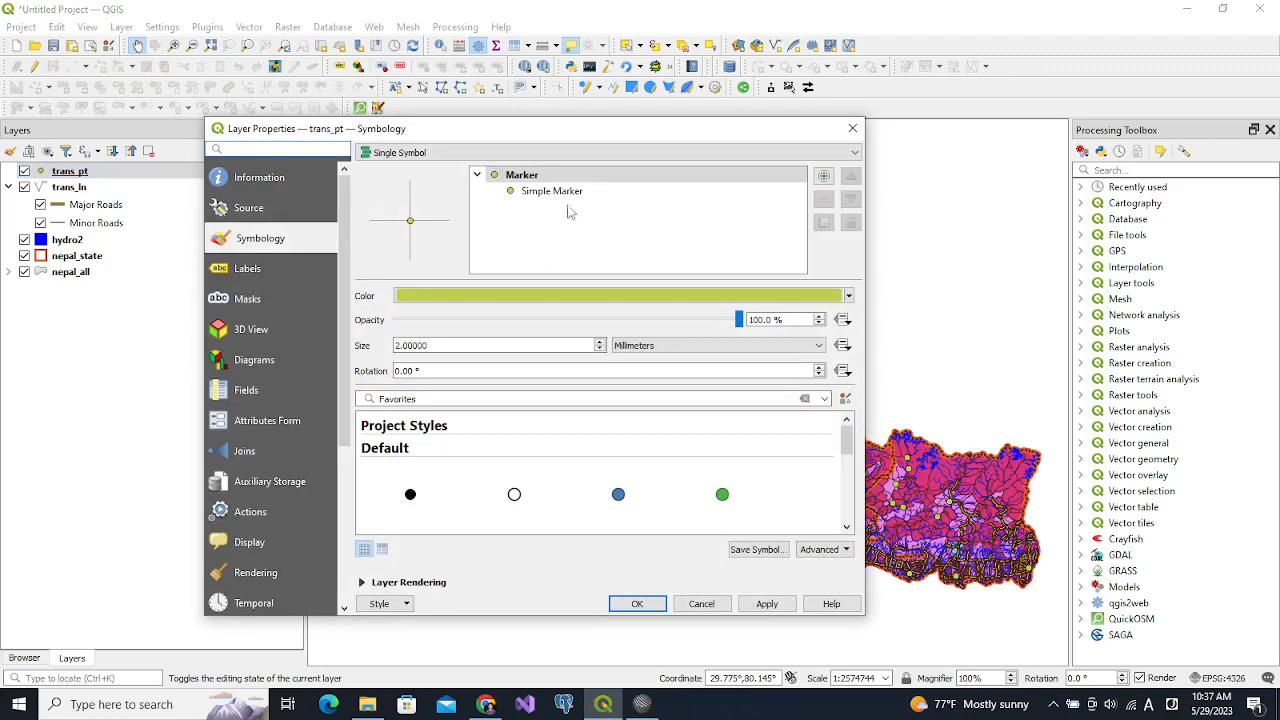
- Change the trans_pt symbol's Simple Marker to the SVG Marker symbol layer type
{"action": "left_click_drag", "start_coordinate": [600, 131], "coordinate": [742, 133]}
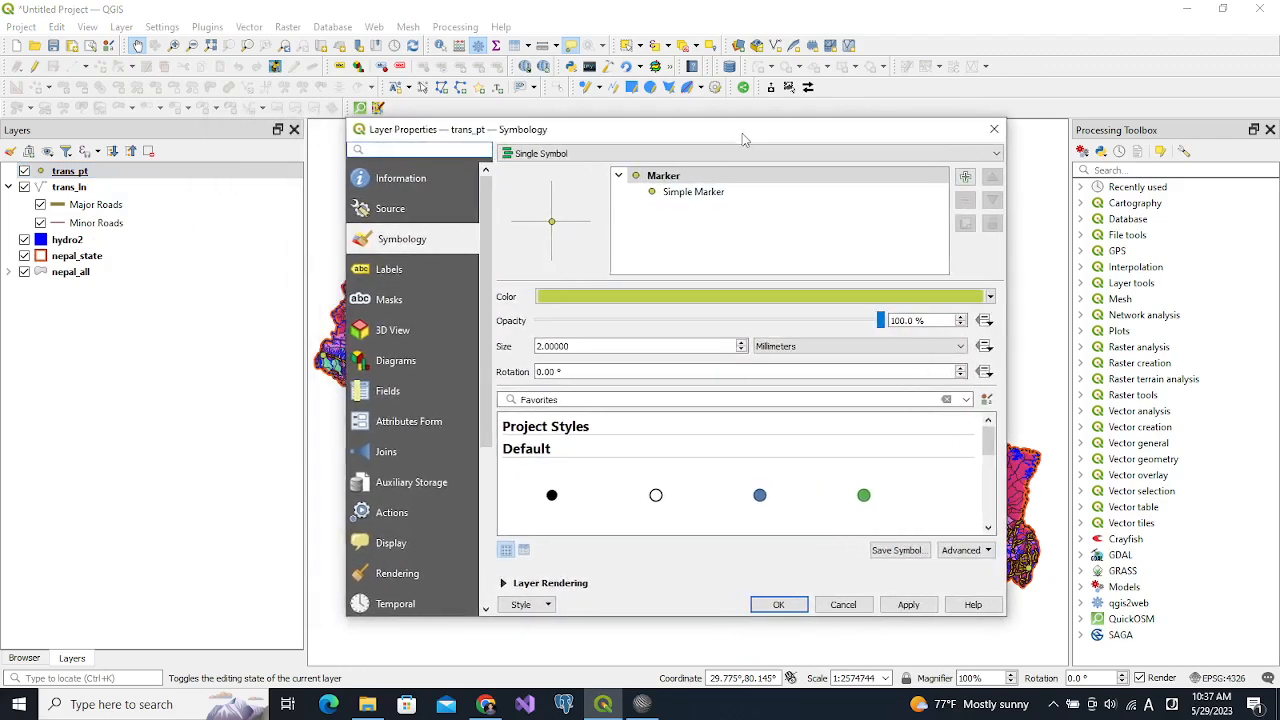
{"action": "left_click", "coordinate": [672, 197]}
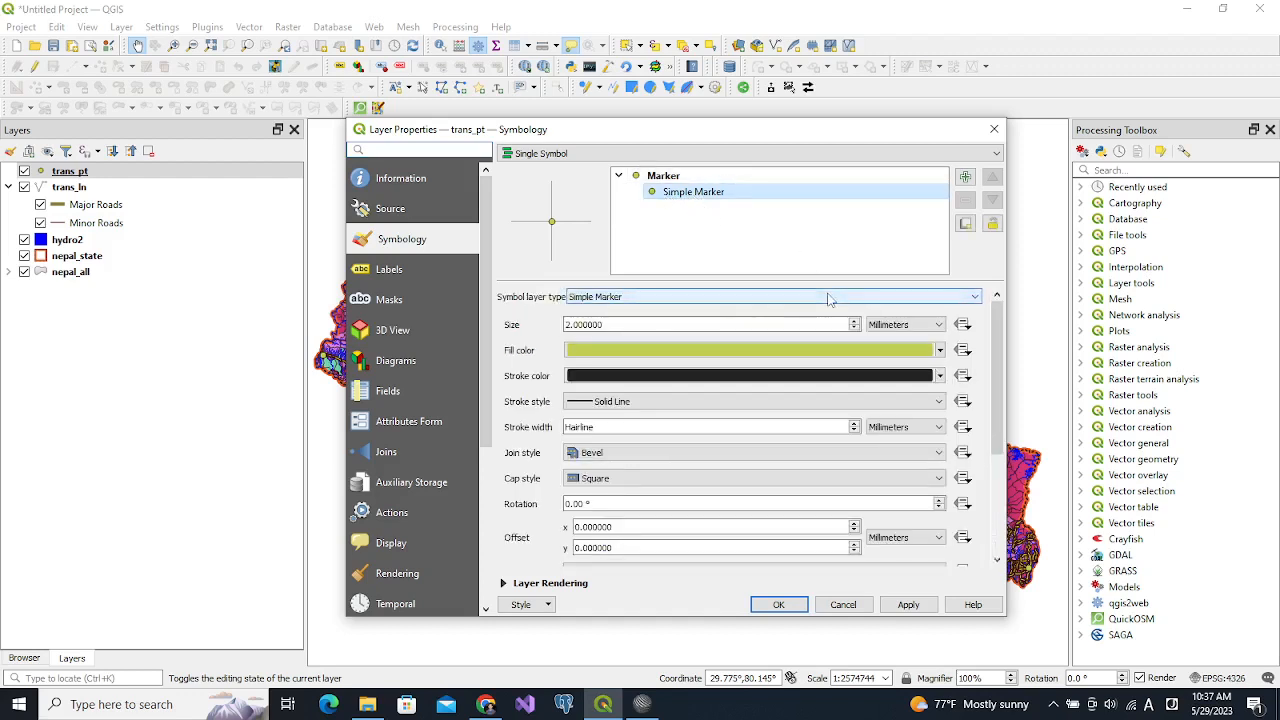
{"action": "left_click", "coordinate": [924, 297]}
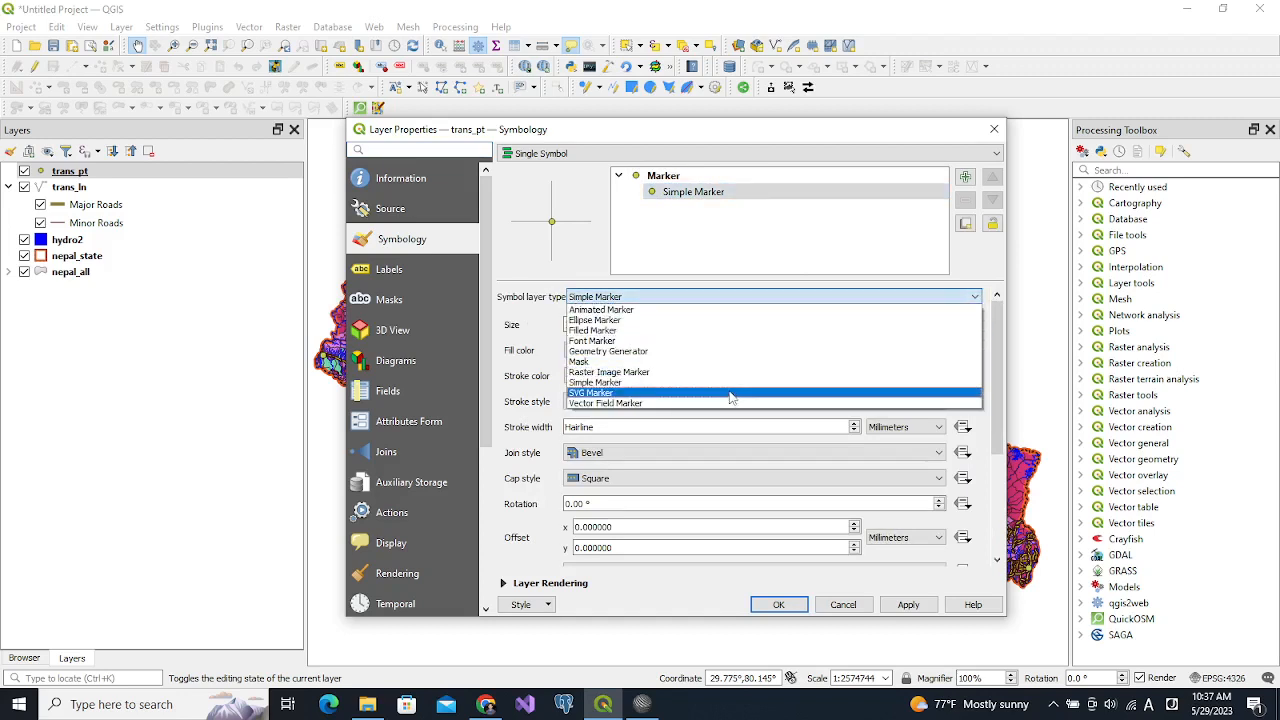
{"action": "left_click", "coordinate": [650, 393]}
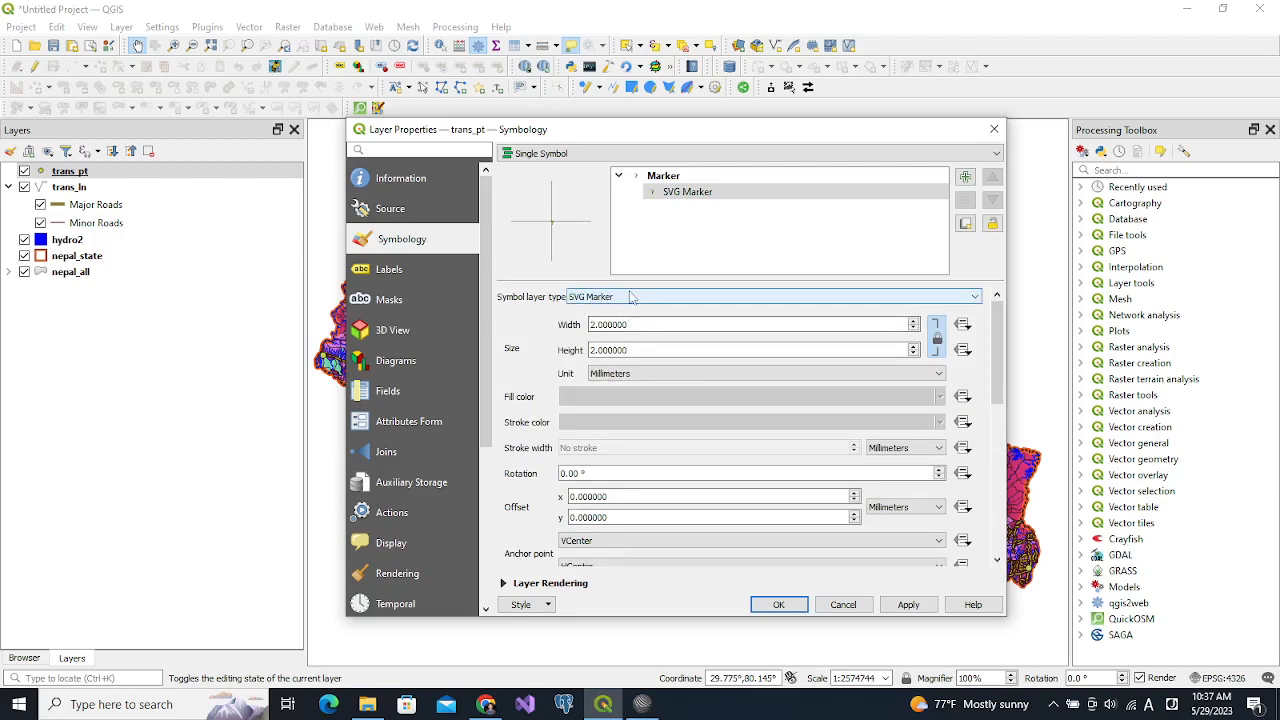
- Choose the airplane image from the transport SVG group for the trans_pt marker and accept the symbology
{"action": "left_click_drag", "start_coordinate": [996, 316], "coordinate": [997, 427]}
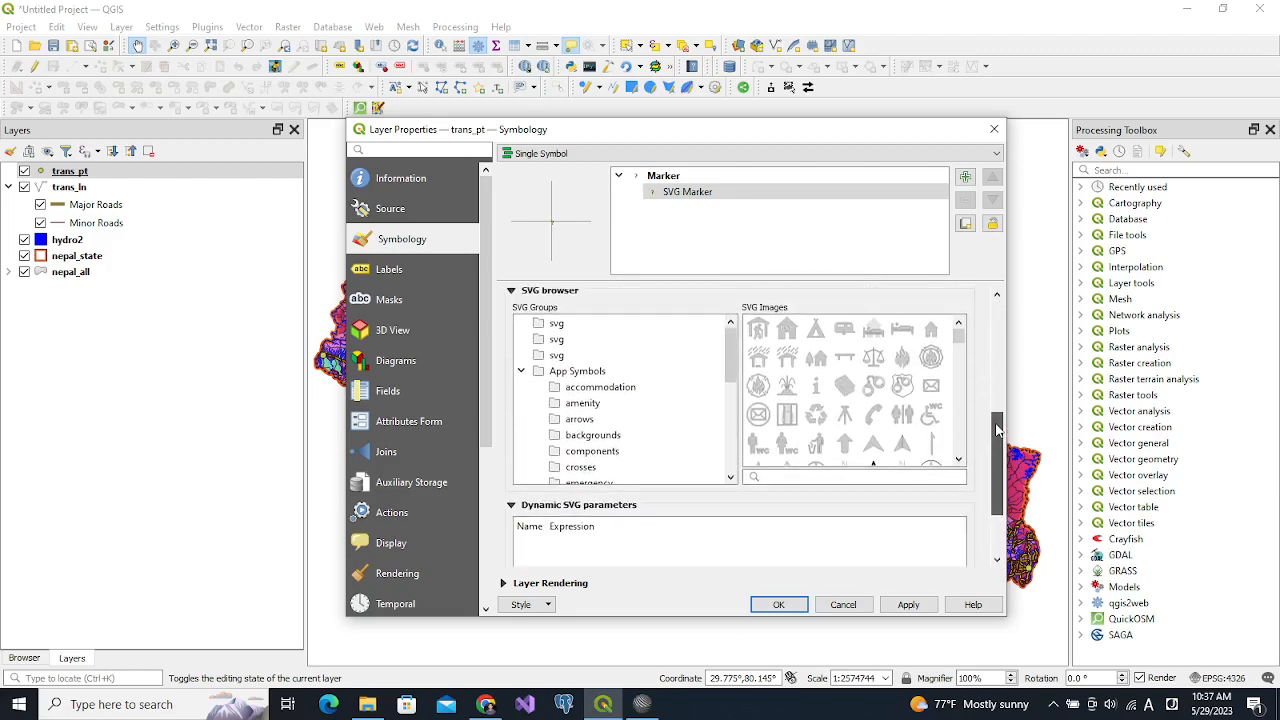
{"action": "mouse_move", "coordinate": [959, 343]}
{"action": "left_mouse_down"}
{"action": "mouse_move", "coordinate": [960, 420]}
{"action": "mouse_move", "coordinate": [967, 338]}
{"action": "left_mouse_up"}
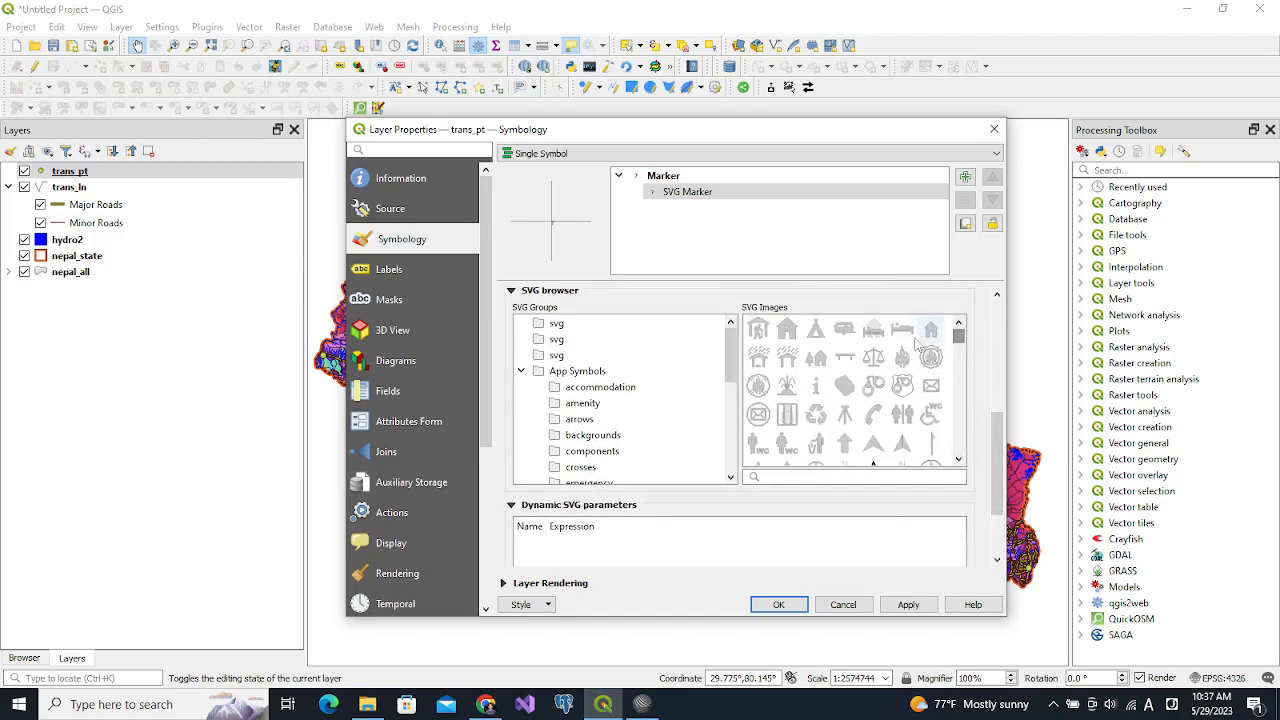
{"action": "left_click", "coordinate": [612, 372]}
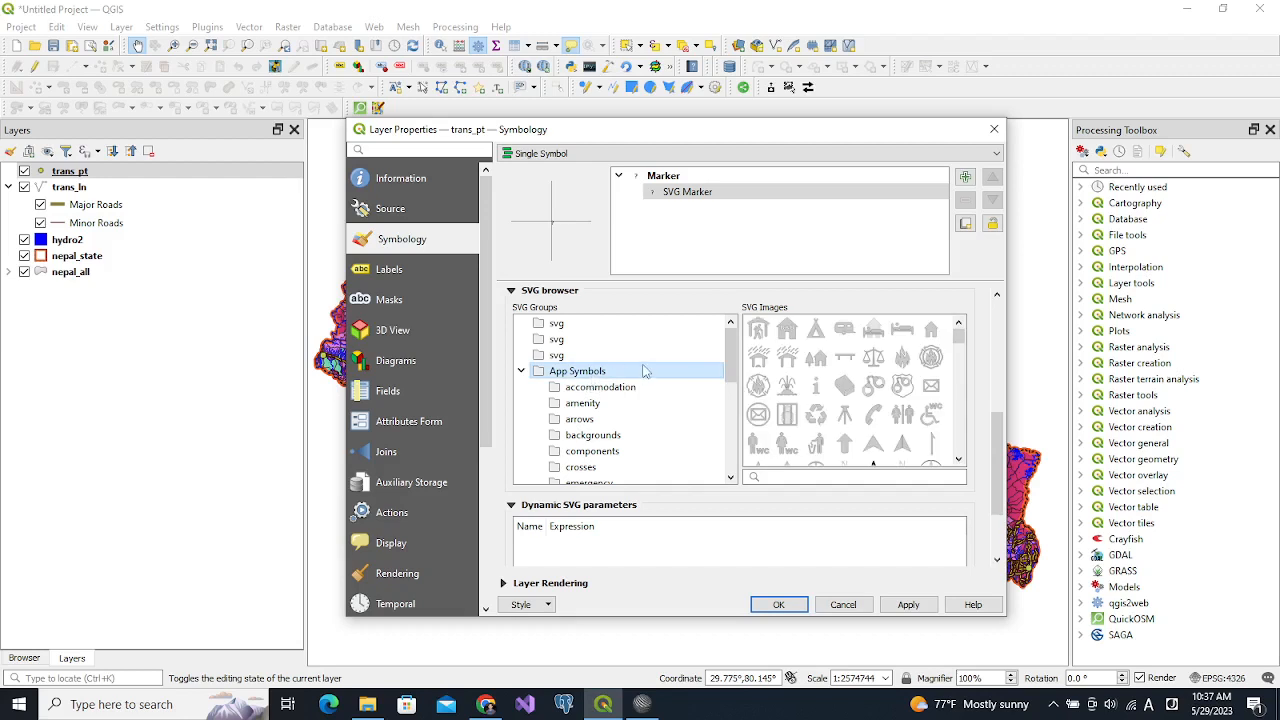
{"action": "left_click_drag", "start_coordinate": [731, 343], "coordinate": [727, 432]}
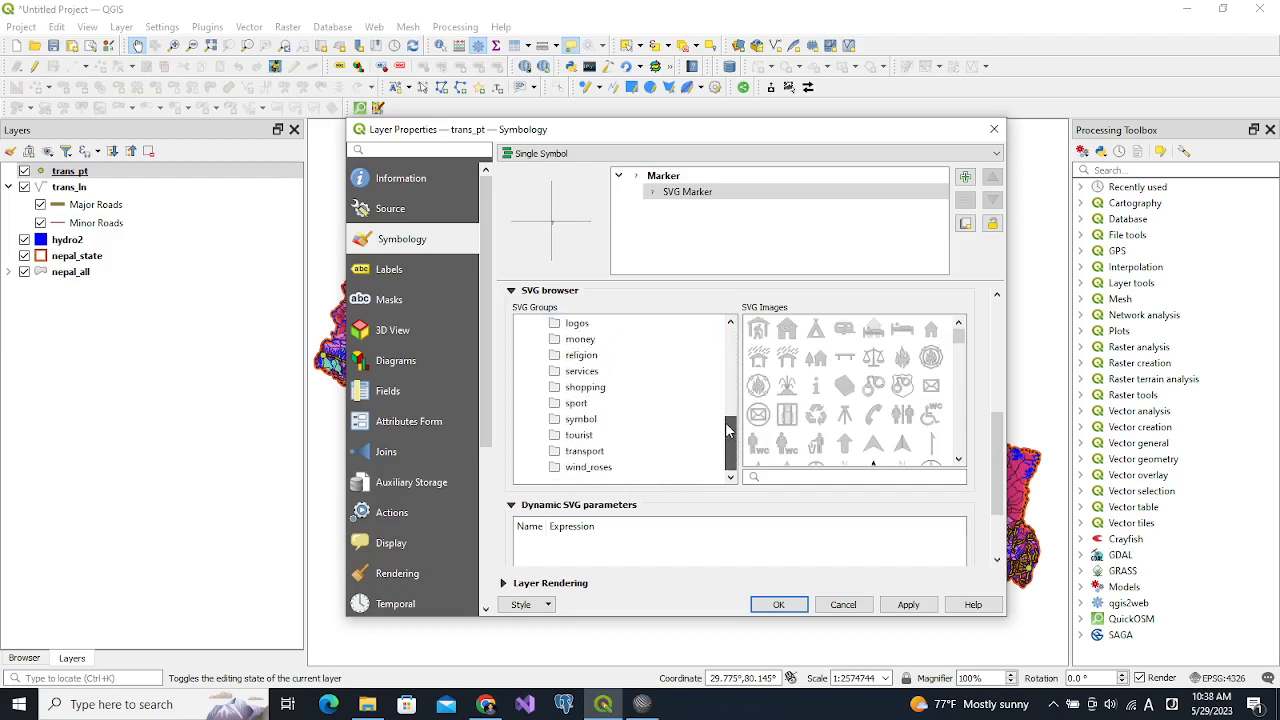
{"action": "left_click", "coordinate": [557, 455]}
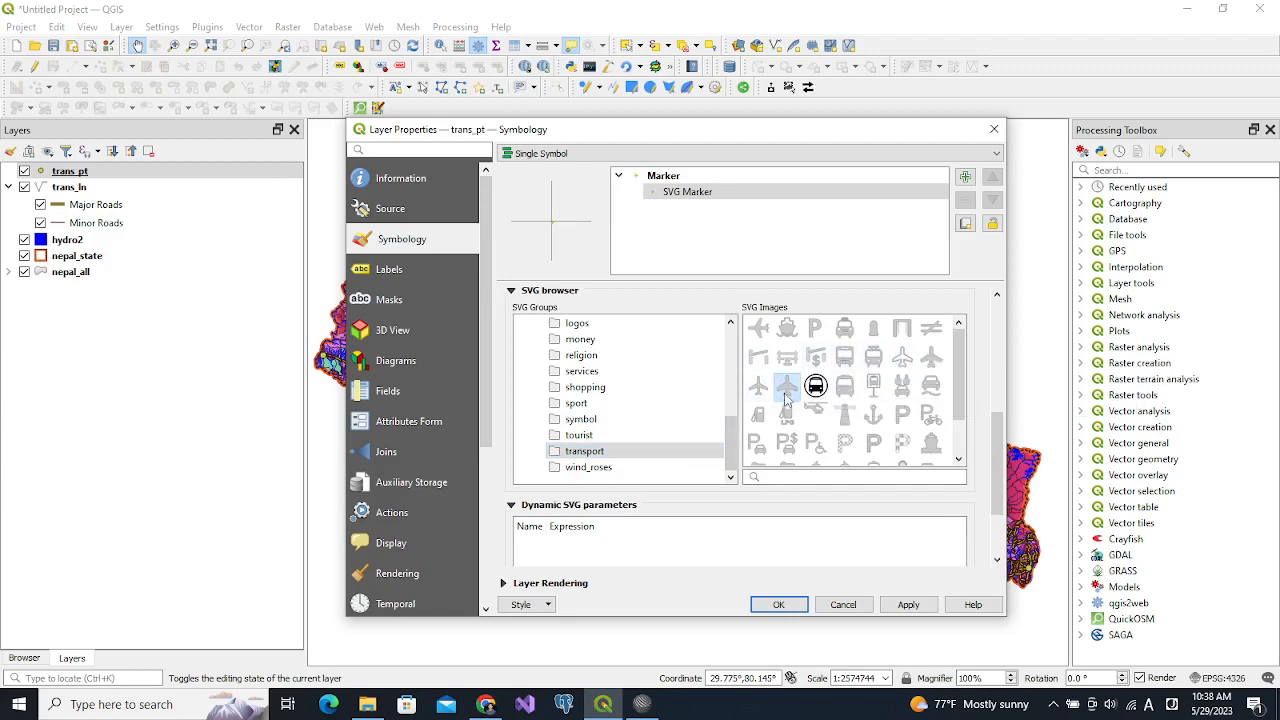
{"action": "left_click", "coordinate": [775, 604]}
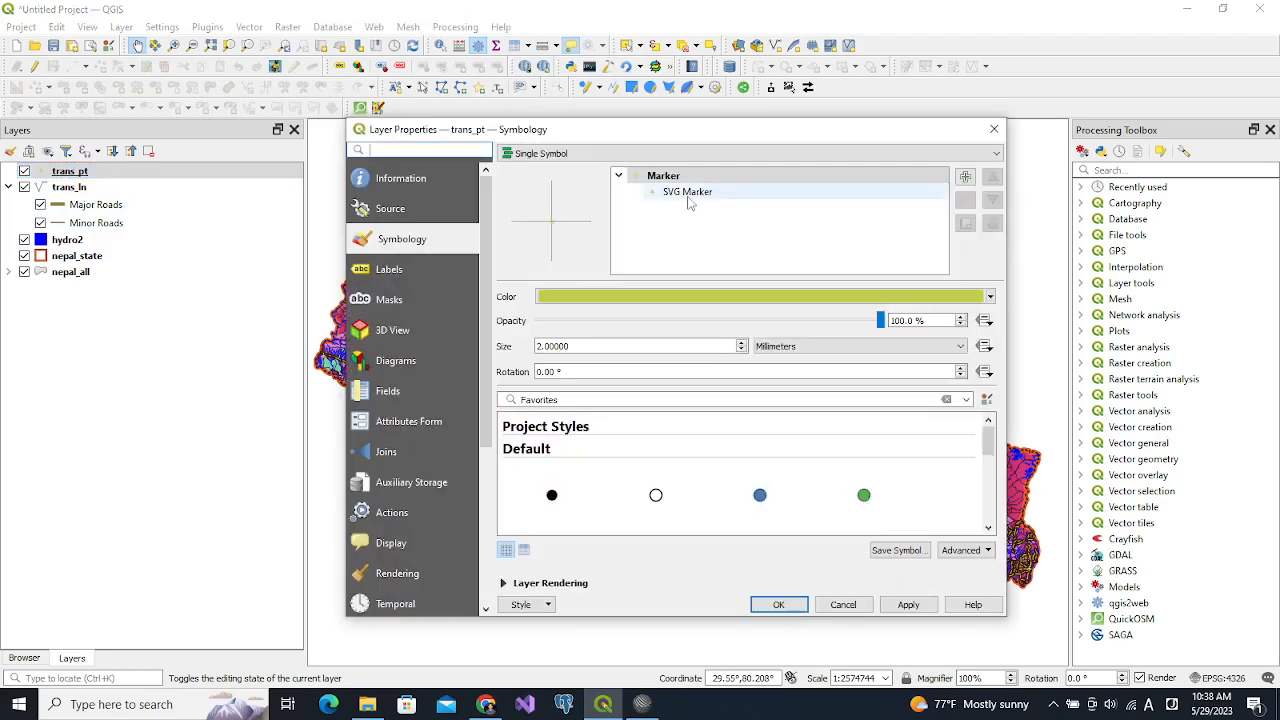
- Set the trans_pt SVG marker's width and height to 8 mm and its fill to the recent grey #8b9290
{"action": "left_click", "coordinate": [688, 196]}
{"action": "left_click", "coordinate": [596, 324]}
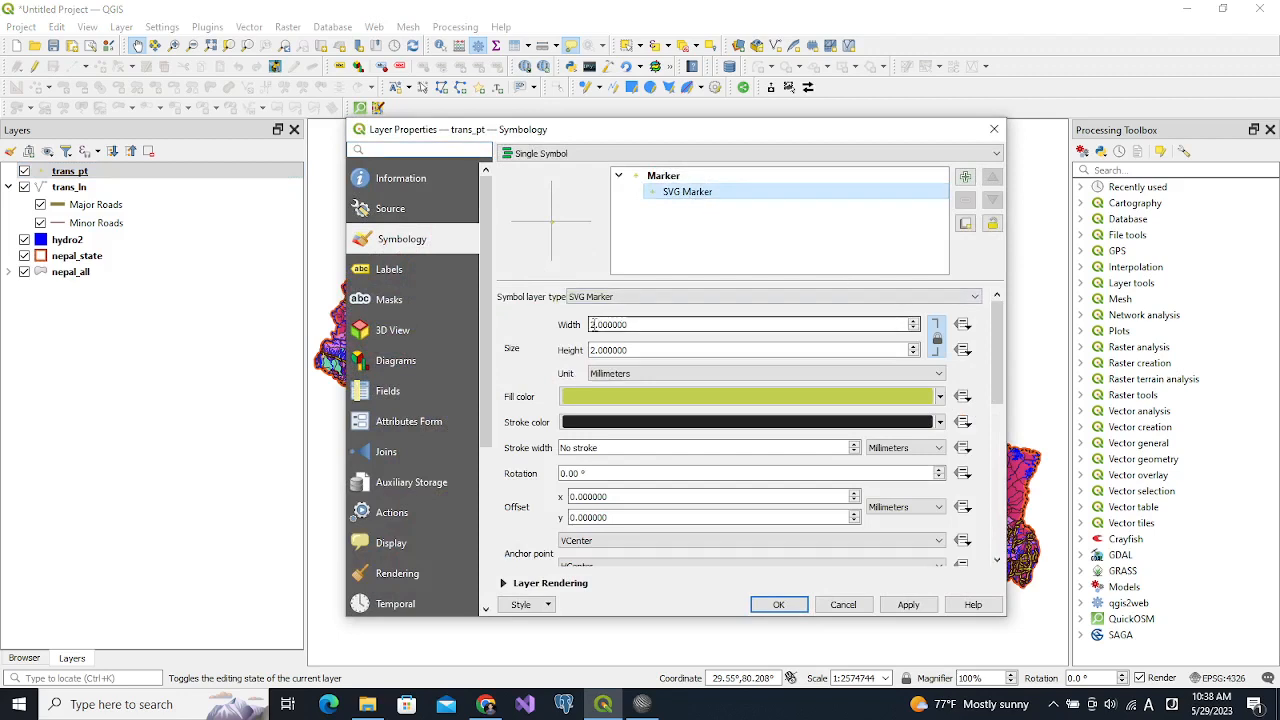
{"action": "left_click_drag", "start_coordinate": [590, 324], "coordinate": [626, 324]}
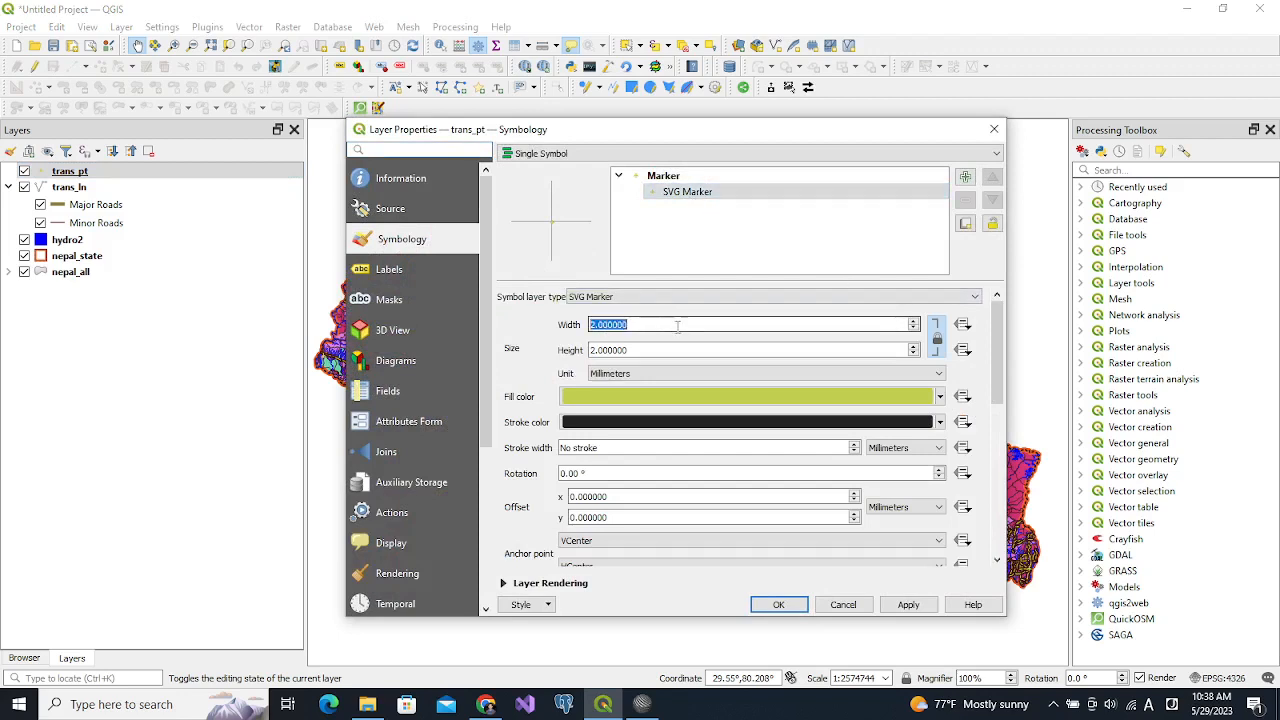
{"action": "type", "text": "8"}
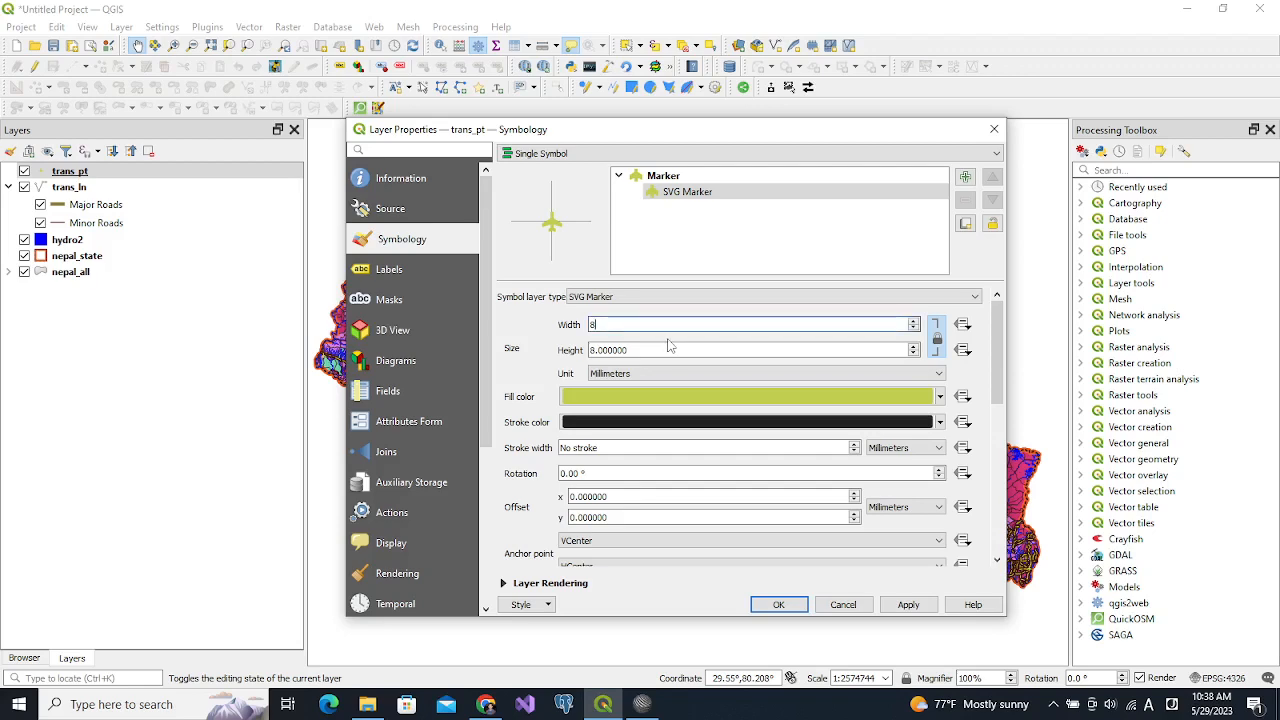
{"action": "left_click", "coordinate": [673, 396]}
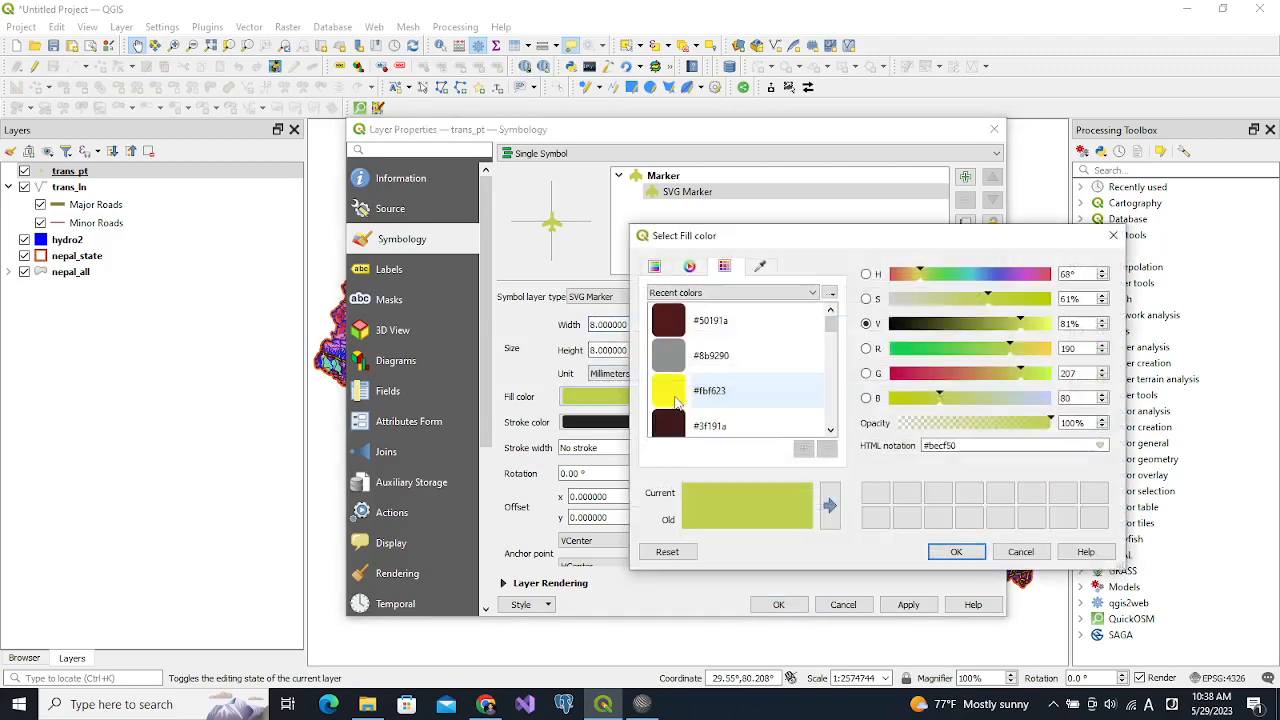
{"action": "left_click", "coordinate": [671, 360]}
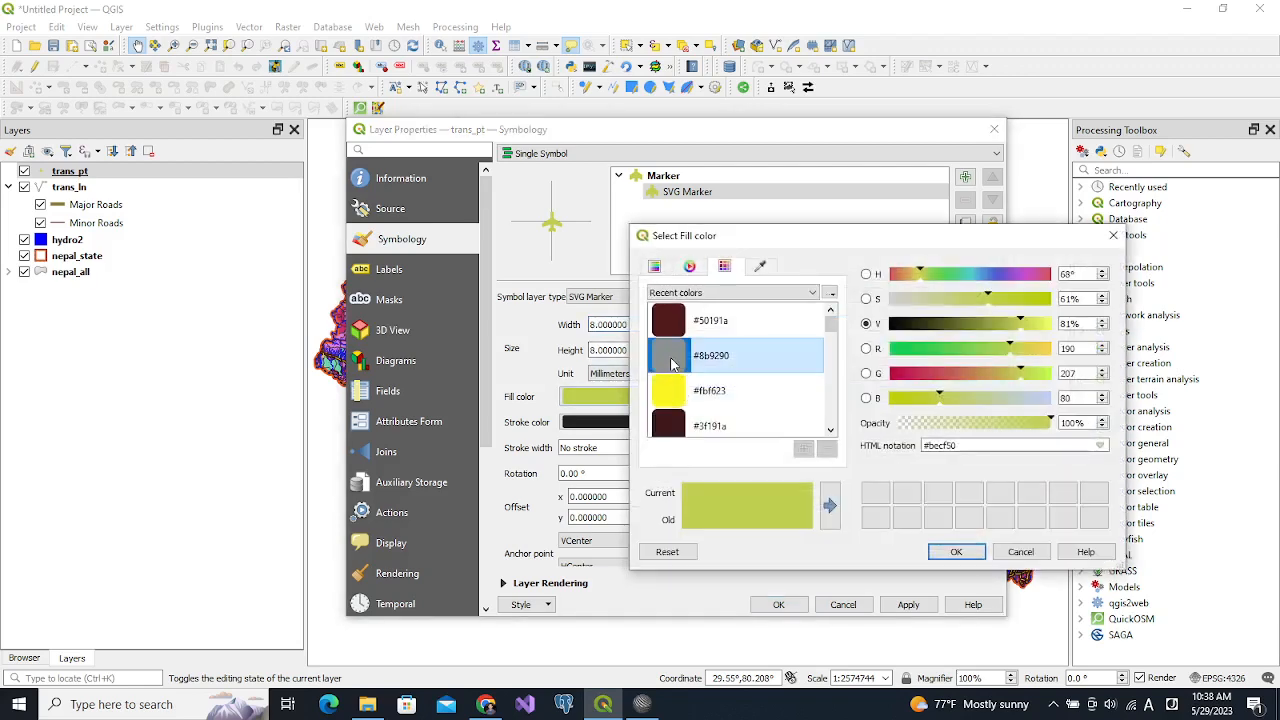
{"action": "left_click", "coordinate": [952, 552]}
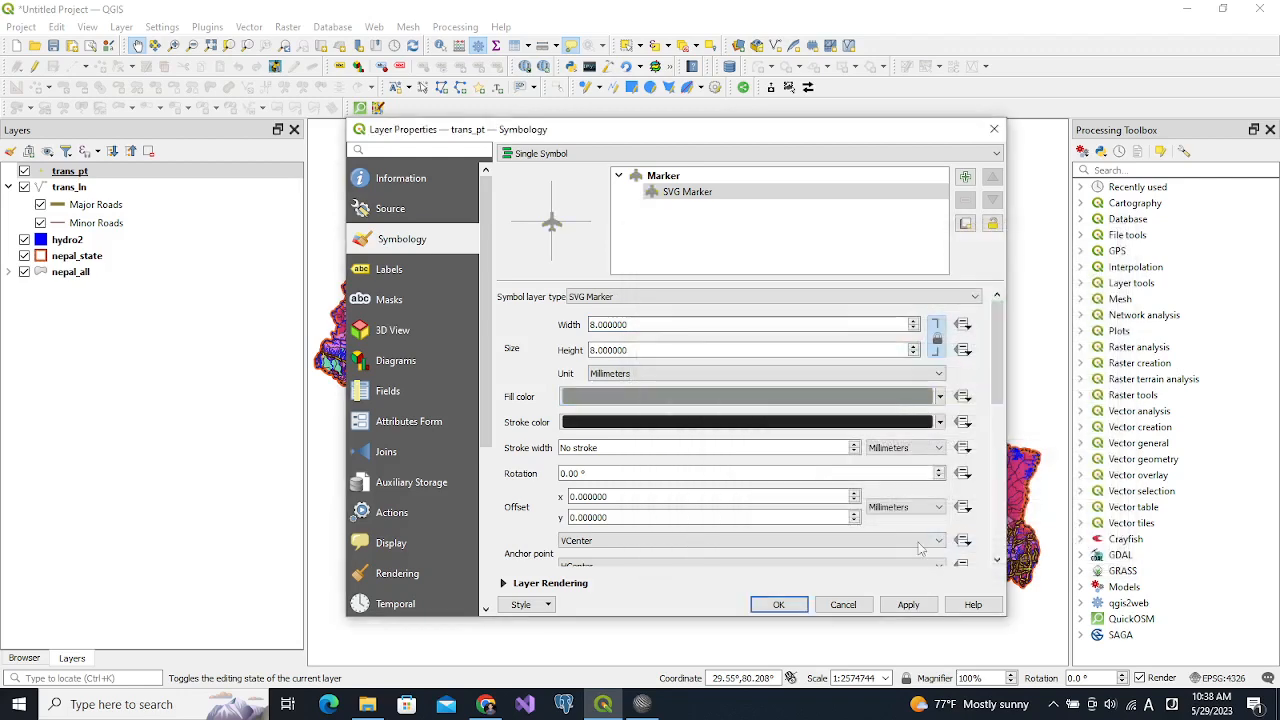
- Change the airplane marker's stroke color to magenta by raising its red and blue values
{"action": "left_click", "coordinate": [788, 426]}
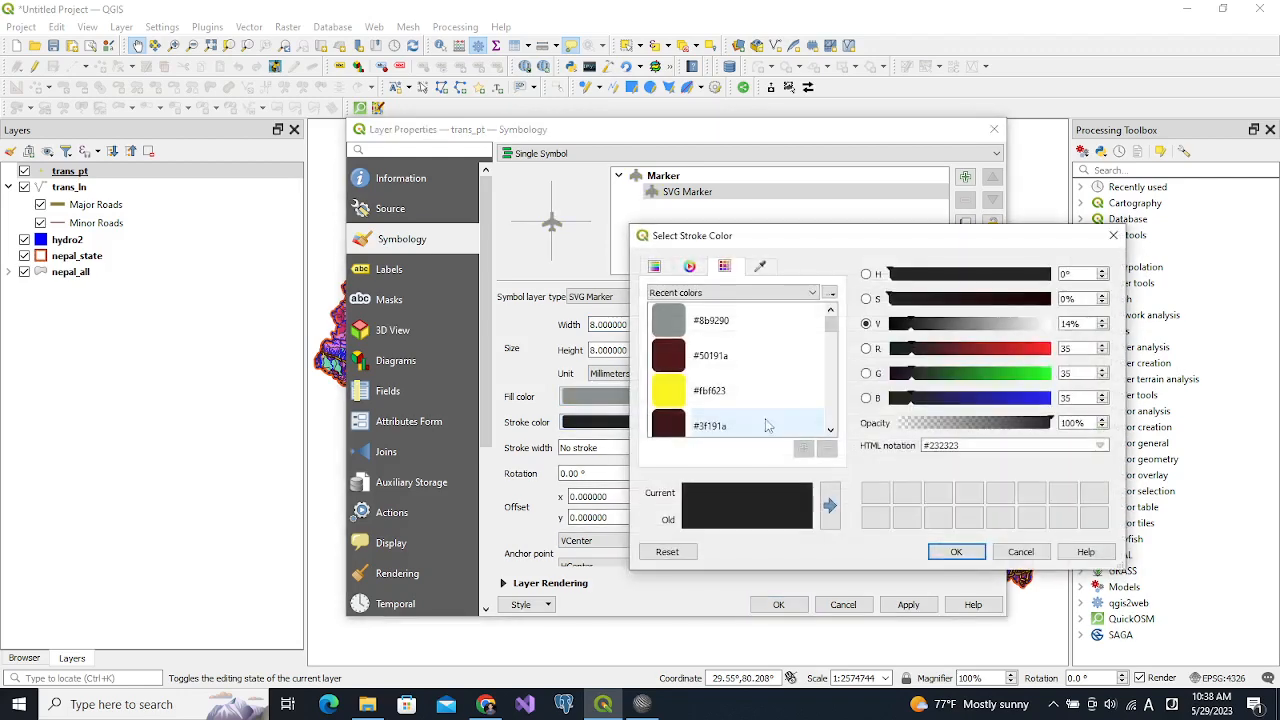
{"action": "left_click", "coordinate": [1011, 348]}
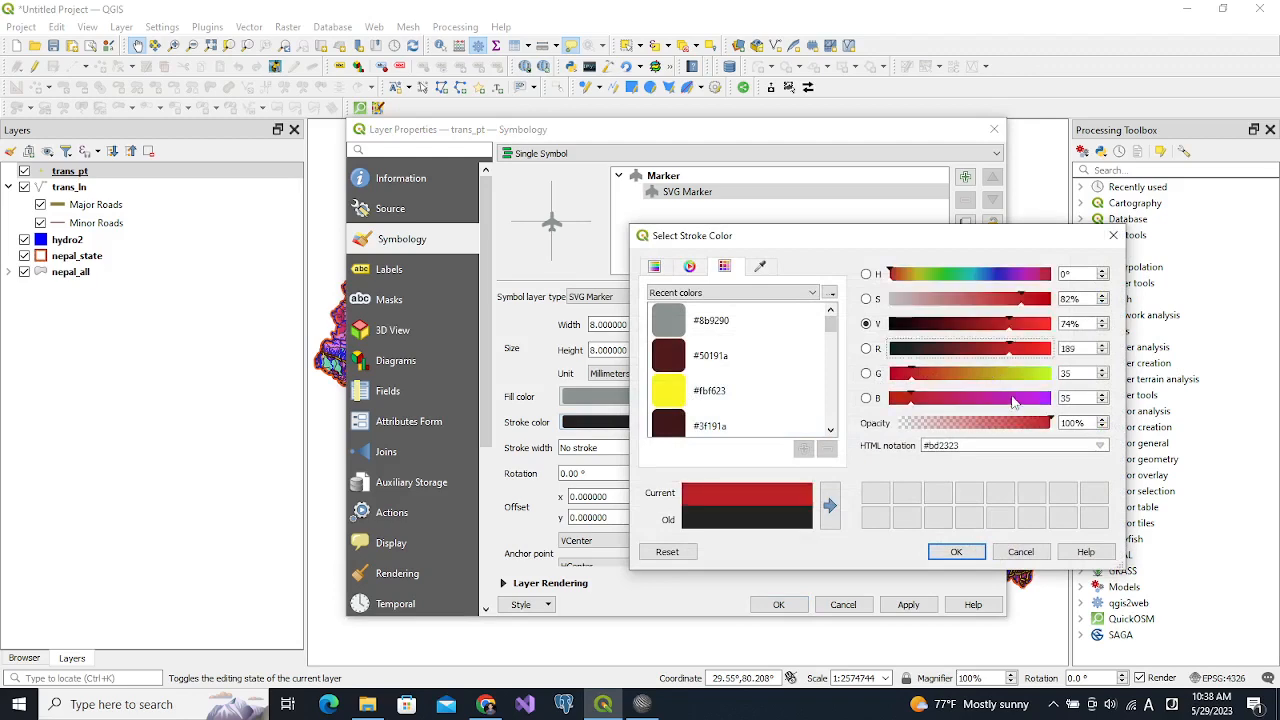
{"action": "left_click", "coordinate": [1013, 398]}
{"action": "left_click", "coordinate": [956, 551]}
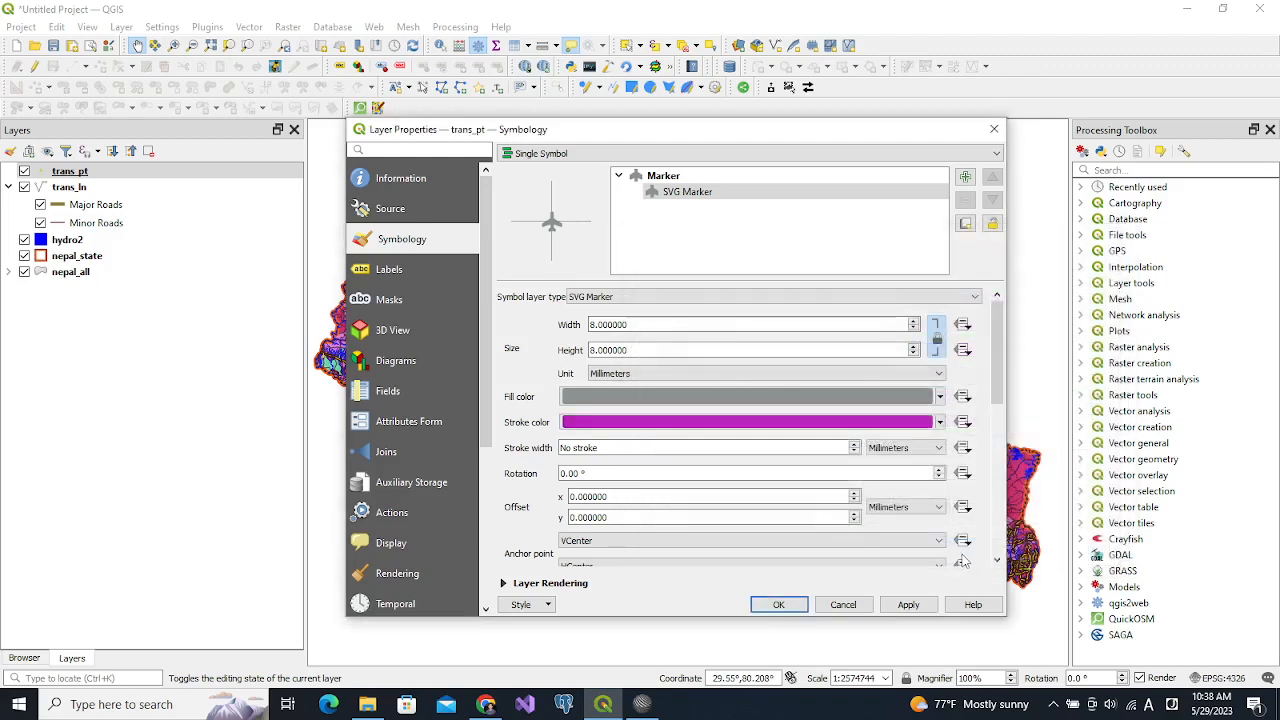
- Set the airplane marker's stroke width to 0.4 mm, then apply and accept the trans_pt symbology
{"action": "left_click", "coordinate": [855, 445]}
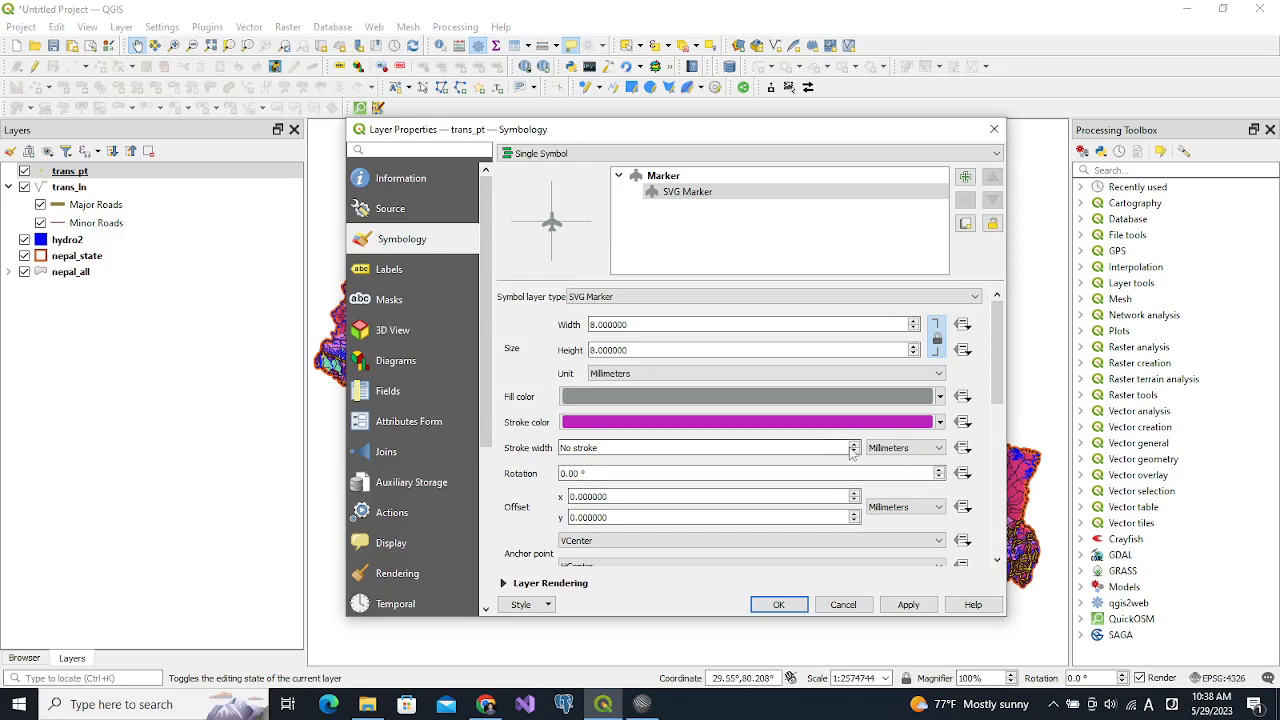
{"action": "left_click", "coordinate": [855, 445]}
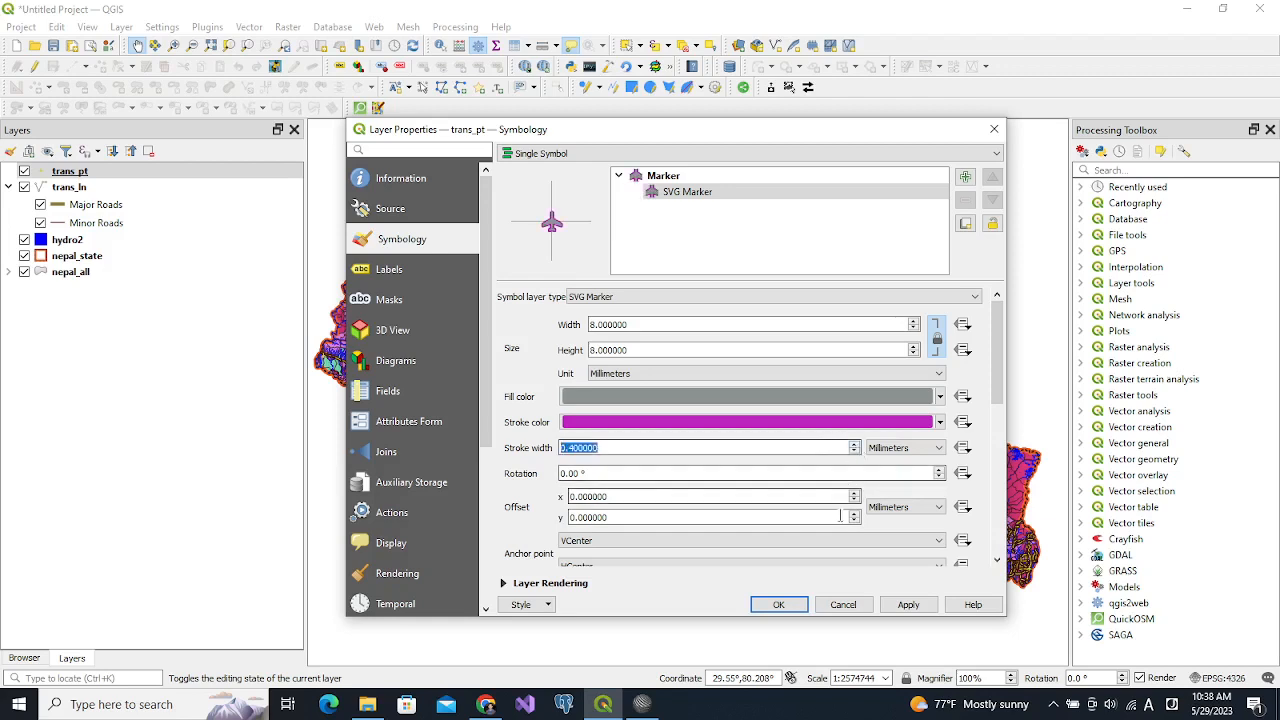
{"action": "left_click", "coordinate": [907, 605]}
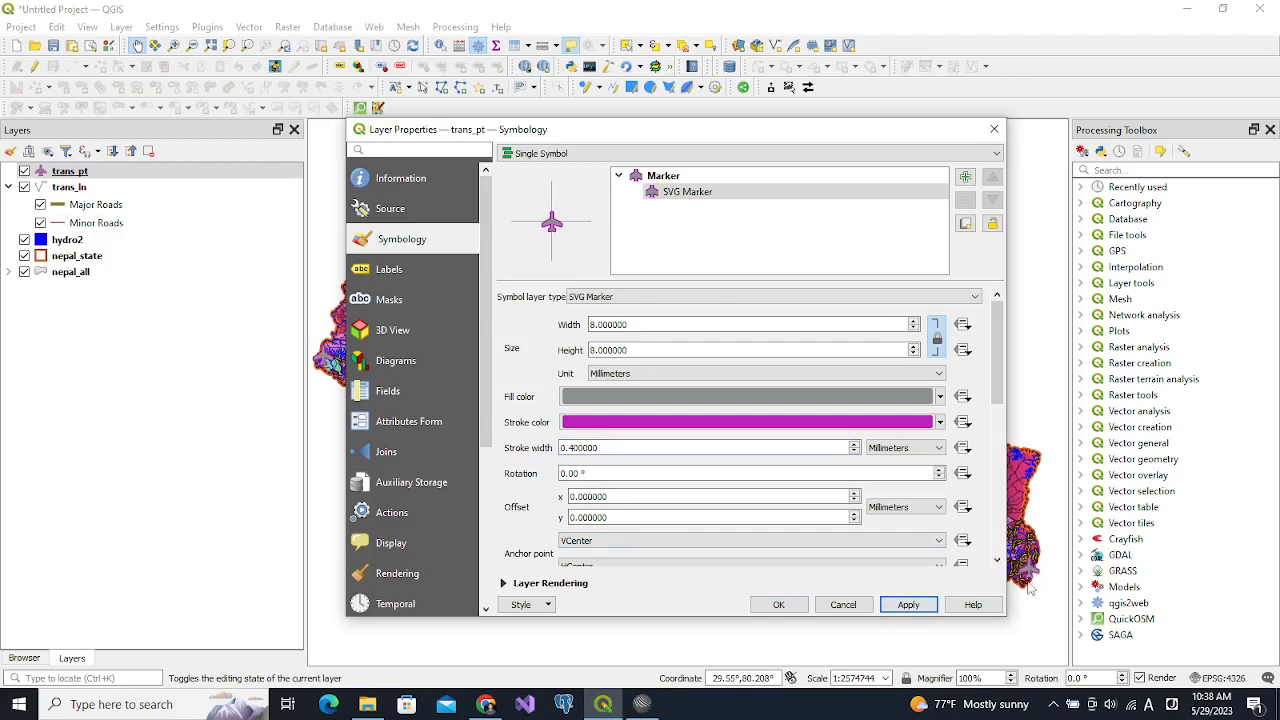
{"action": "left_click", "coordinate": [778, 605]}
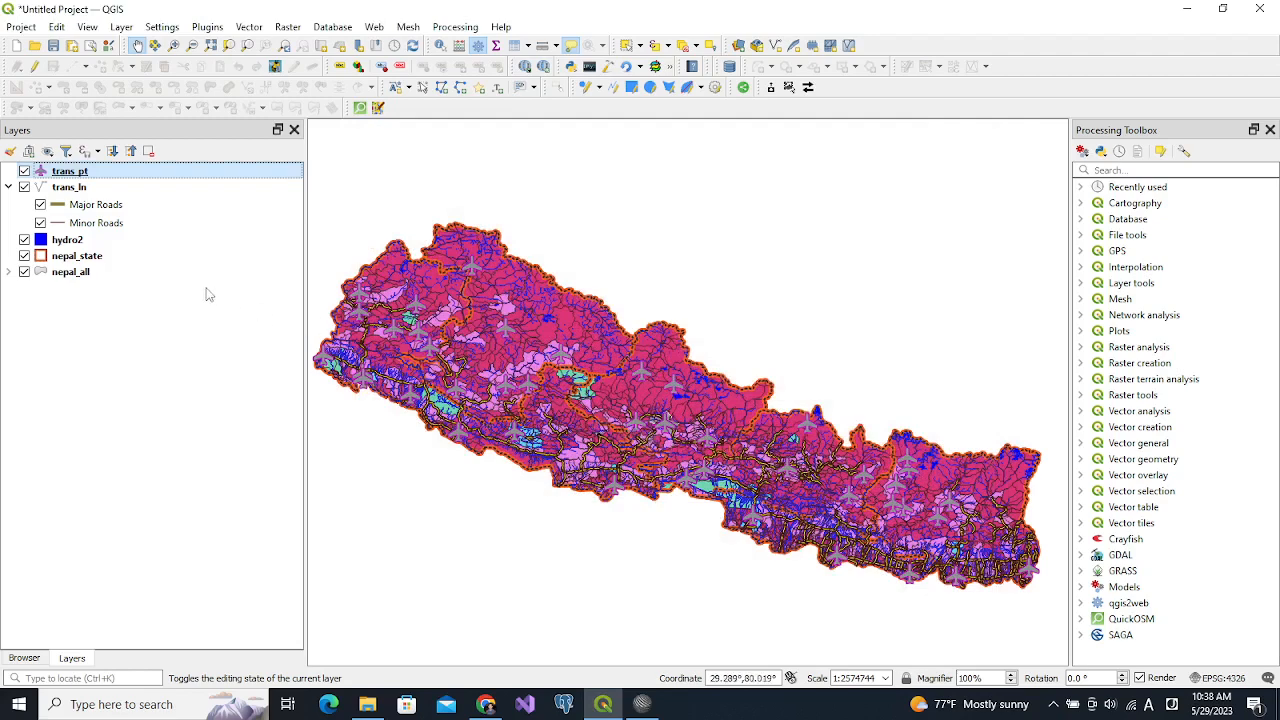
- Turn on Single Labels for the nepal_all layer and apply them to the map
{"action": "left_click", "coordinate": [69, 277]}
{"action": "double_click", "coordinate": [69, 277]}
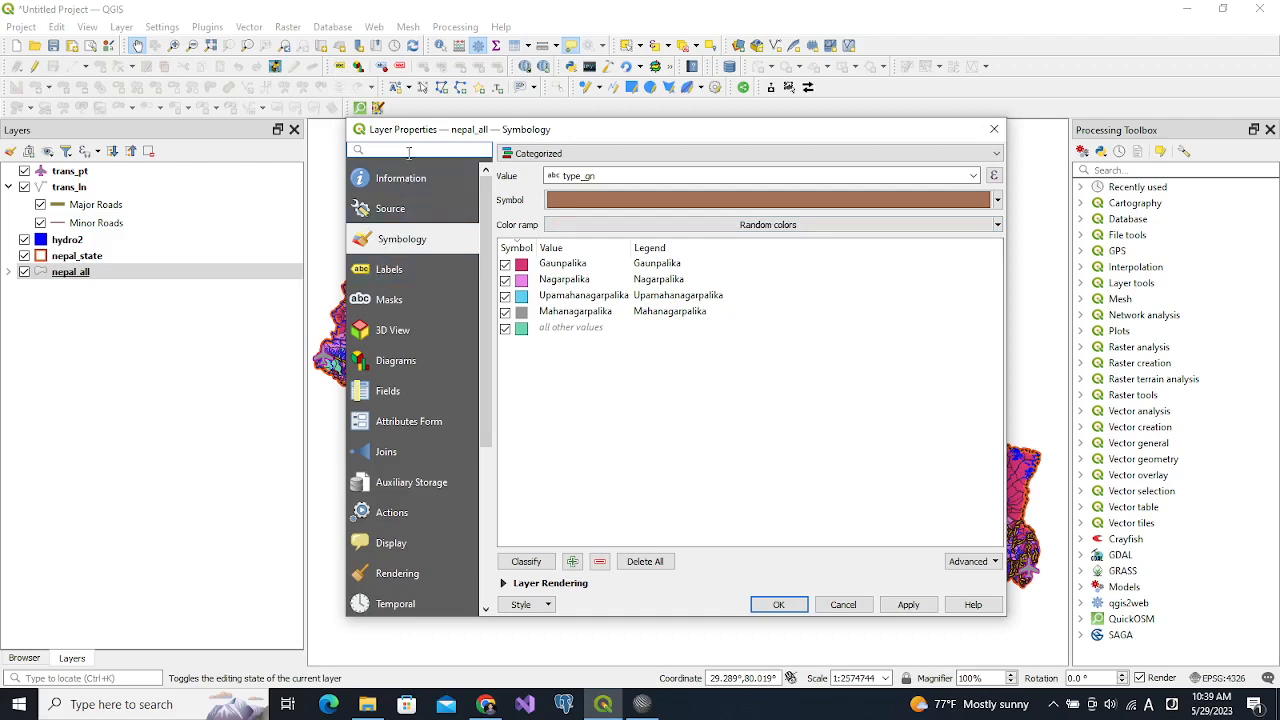
{"action": "left_click", "coordinate": [388, 272]}
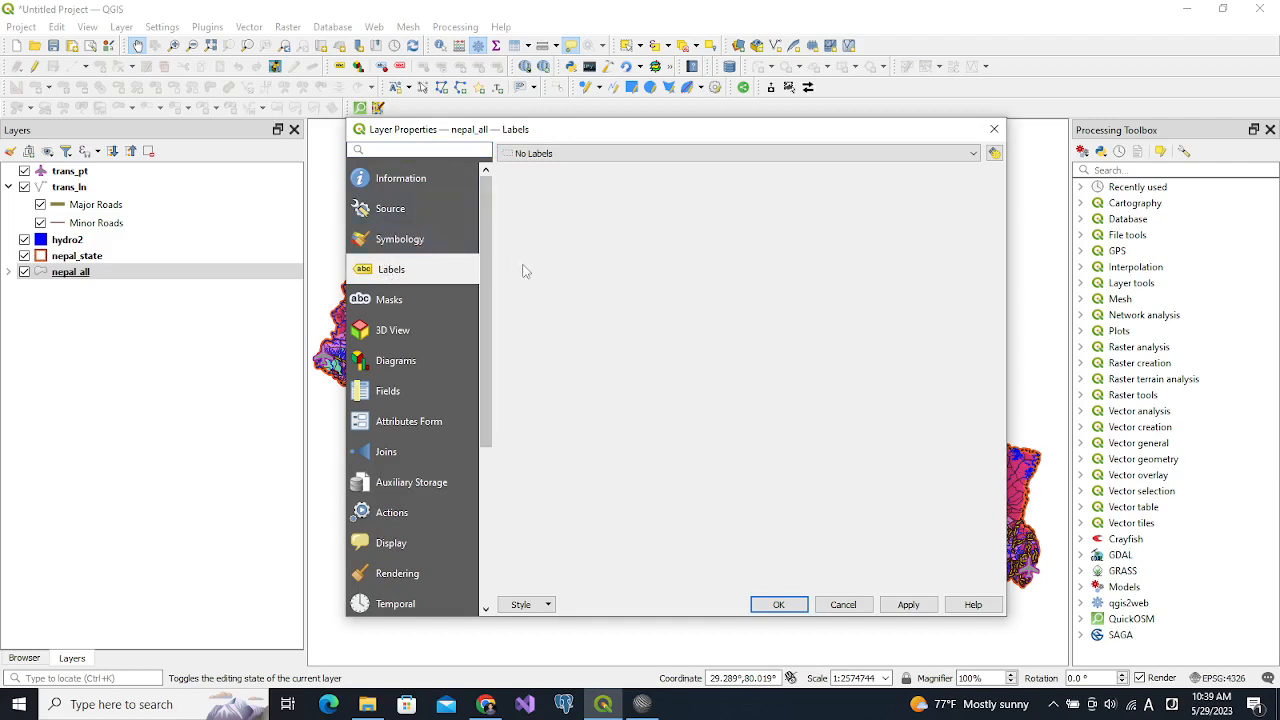
{"action": "left_click", "coordinate": [617, 155]}
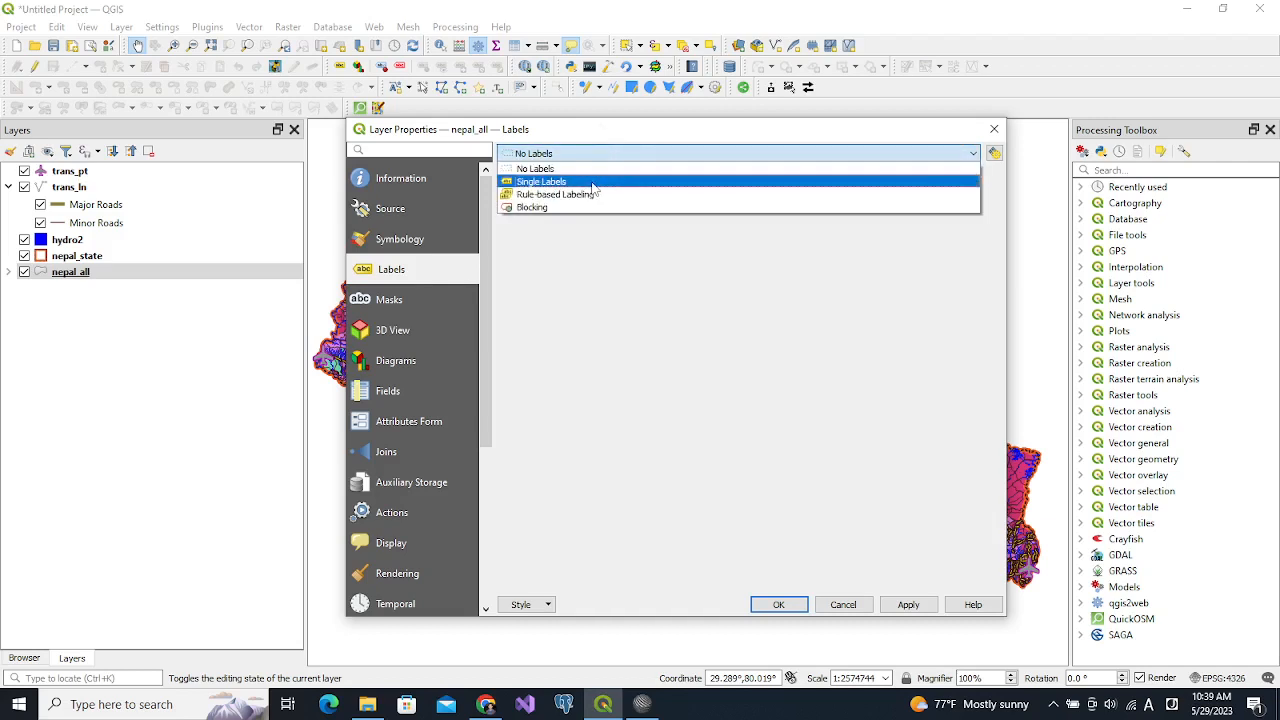
{"action": "left_click", "coordinate": [591, 182]}
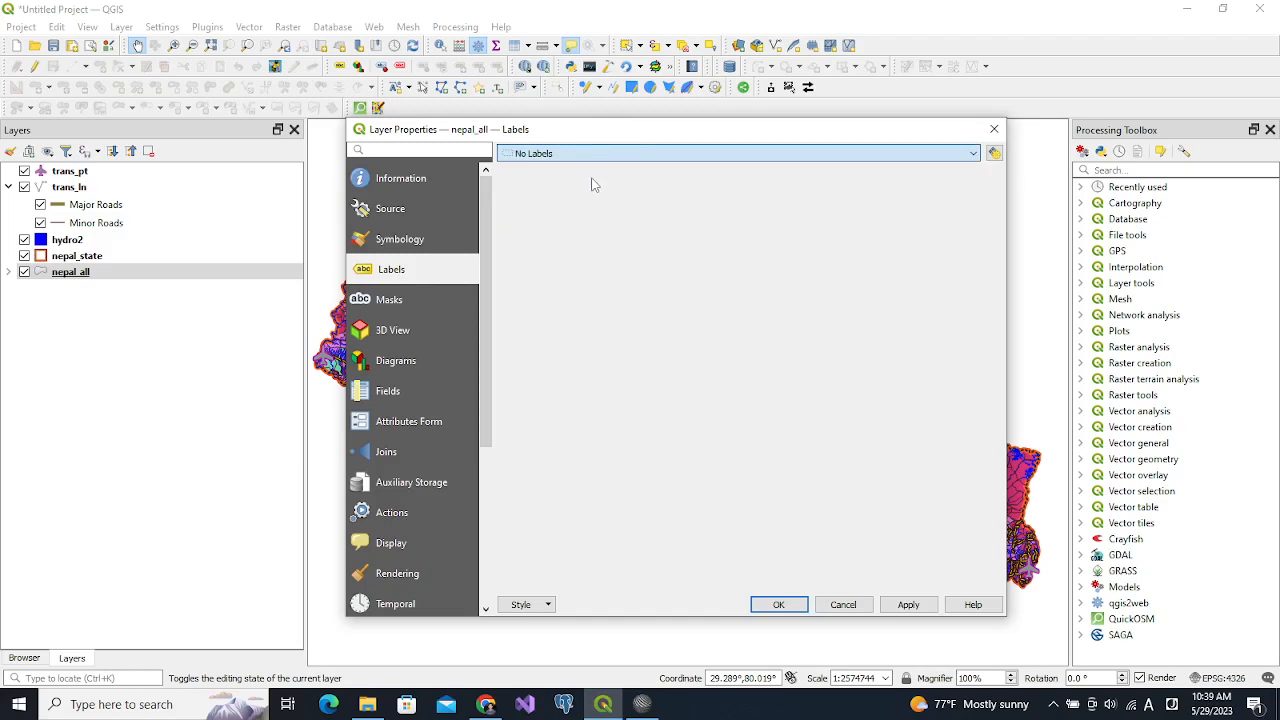
{"action": "left_click", "coordinate": [922, 607]}
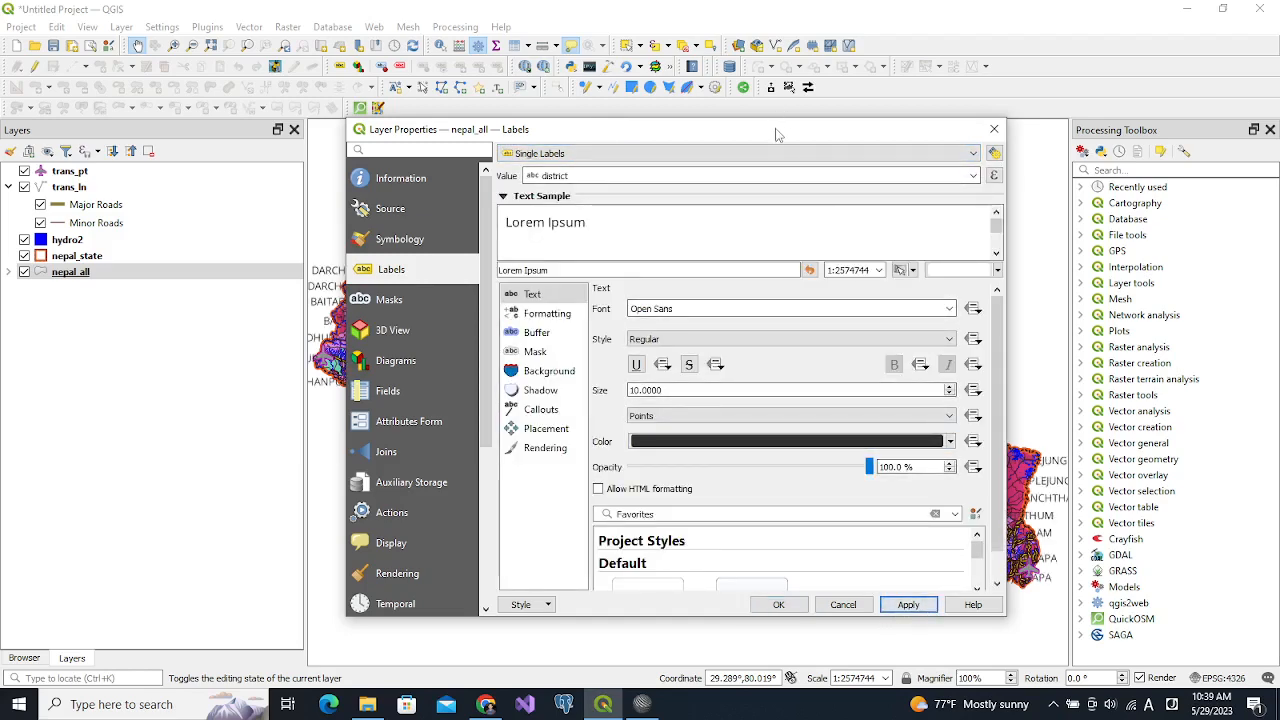
- Set the nepal_all label value to the gapa_napa field and apply it
{"action": "left_click_drag", "start_coordinate": [778, 134], "coordinate": [1001, 134]}
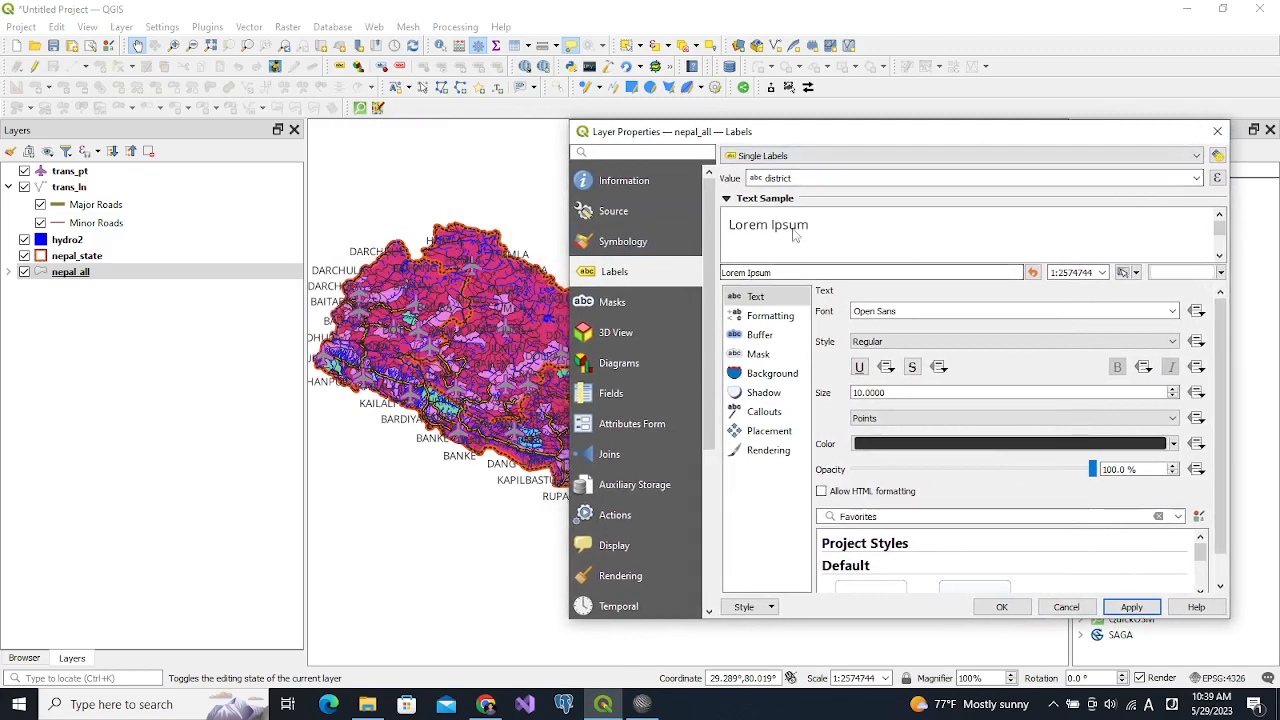
{"action": "left_click", "coordinate": [1194, 179]}
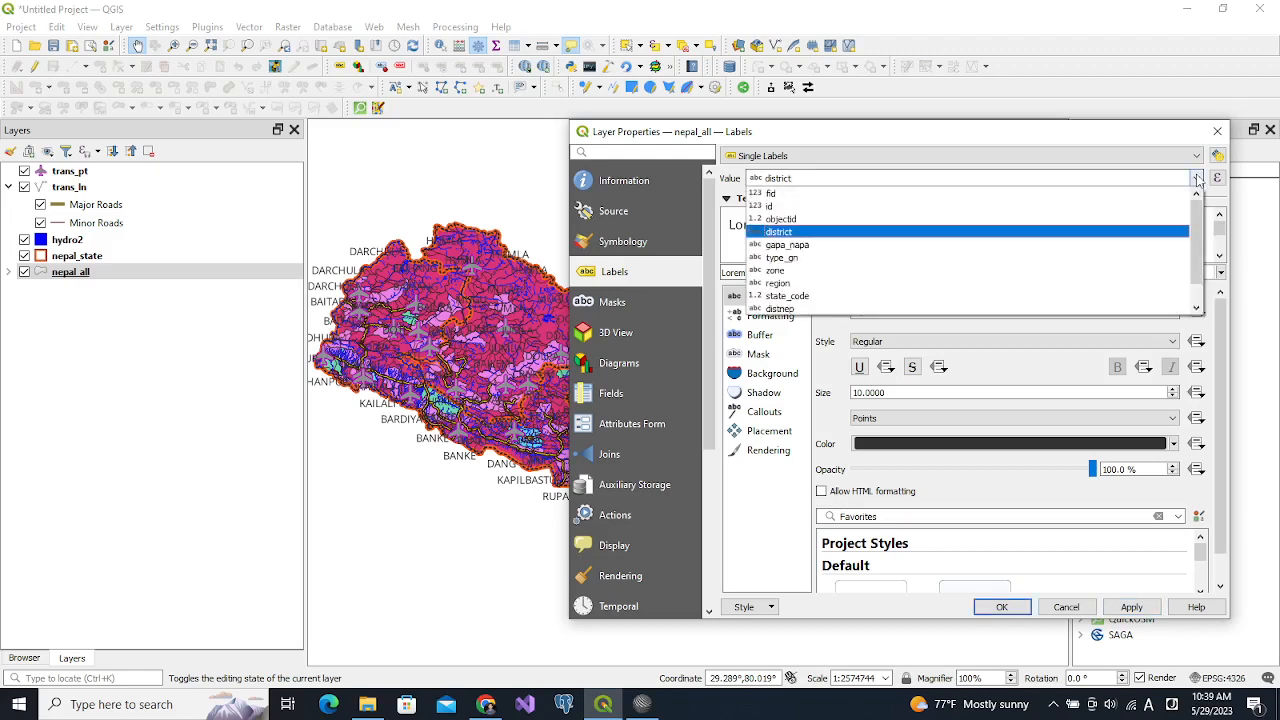
{"action": "left_click", "coordinate": [794, 246]}
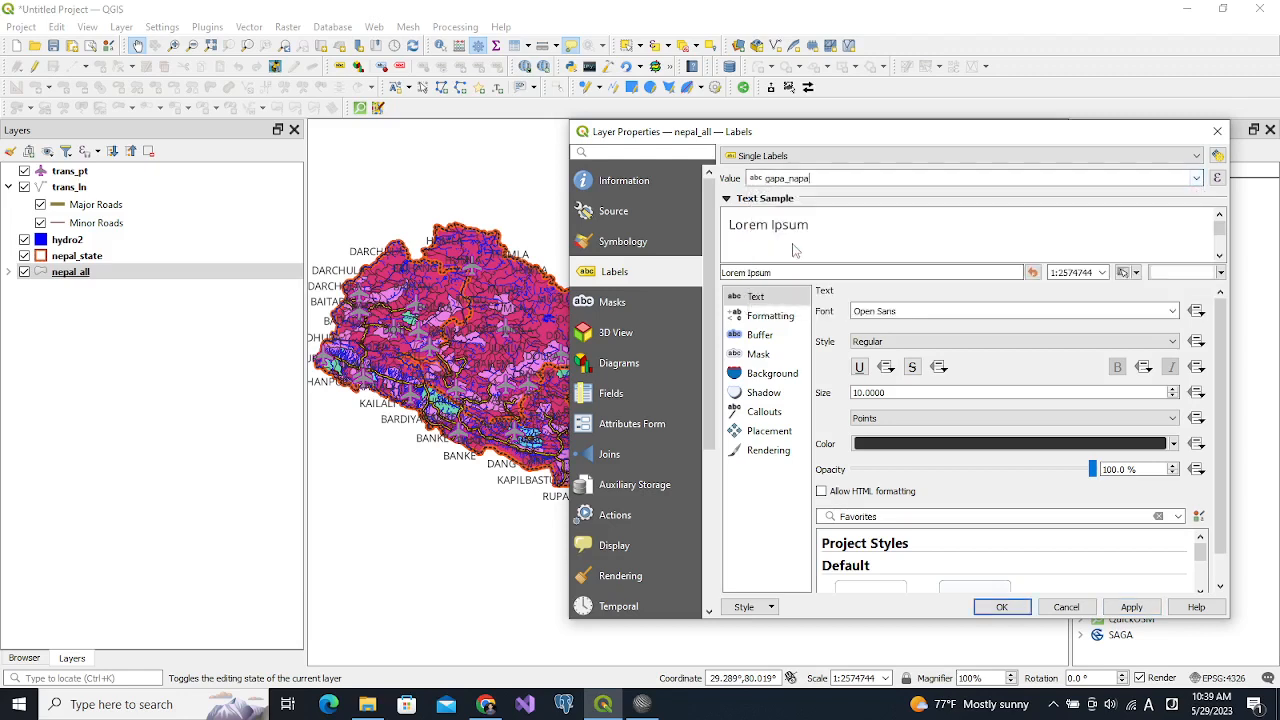
{"action": "left_click", "coordinate": [1132, 608]}
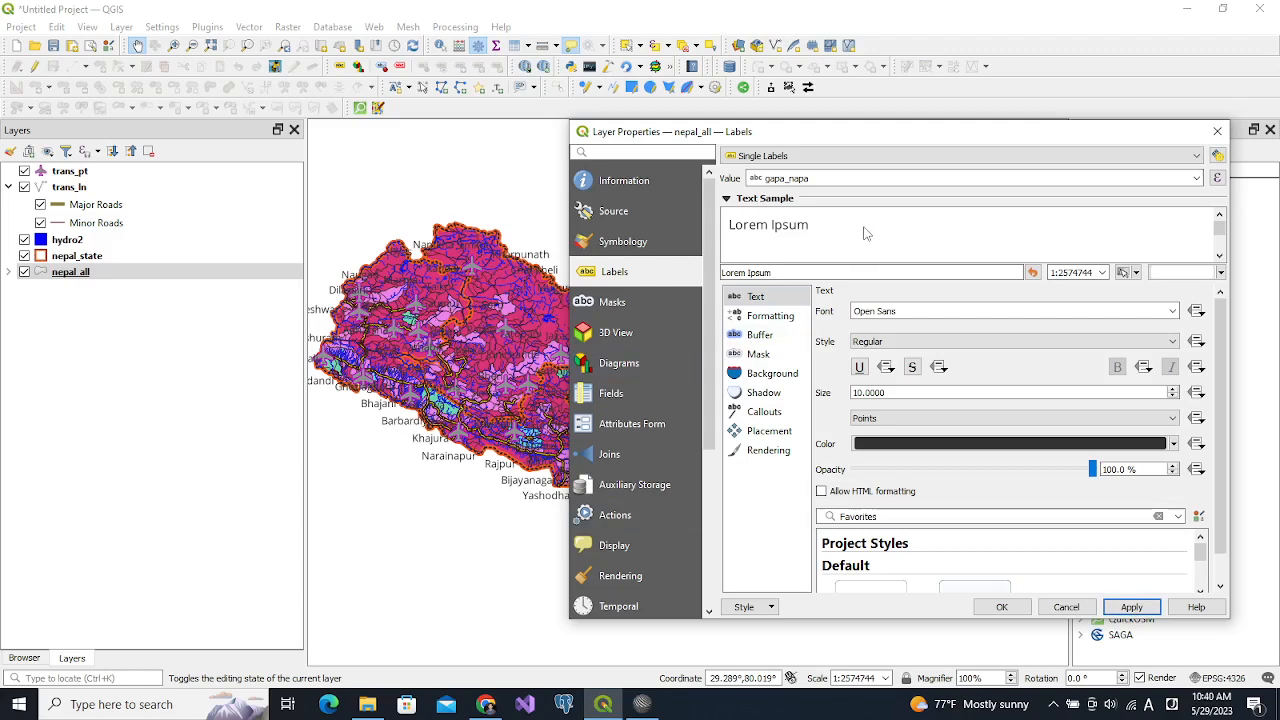
- Turn on the text buffer for the nepal_all labels and apply it to the map
{"action": "left_click_drag", "start_coordinate": [863, 133], "coordinate": [837, 89]}
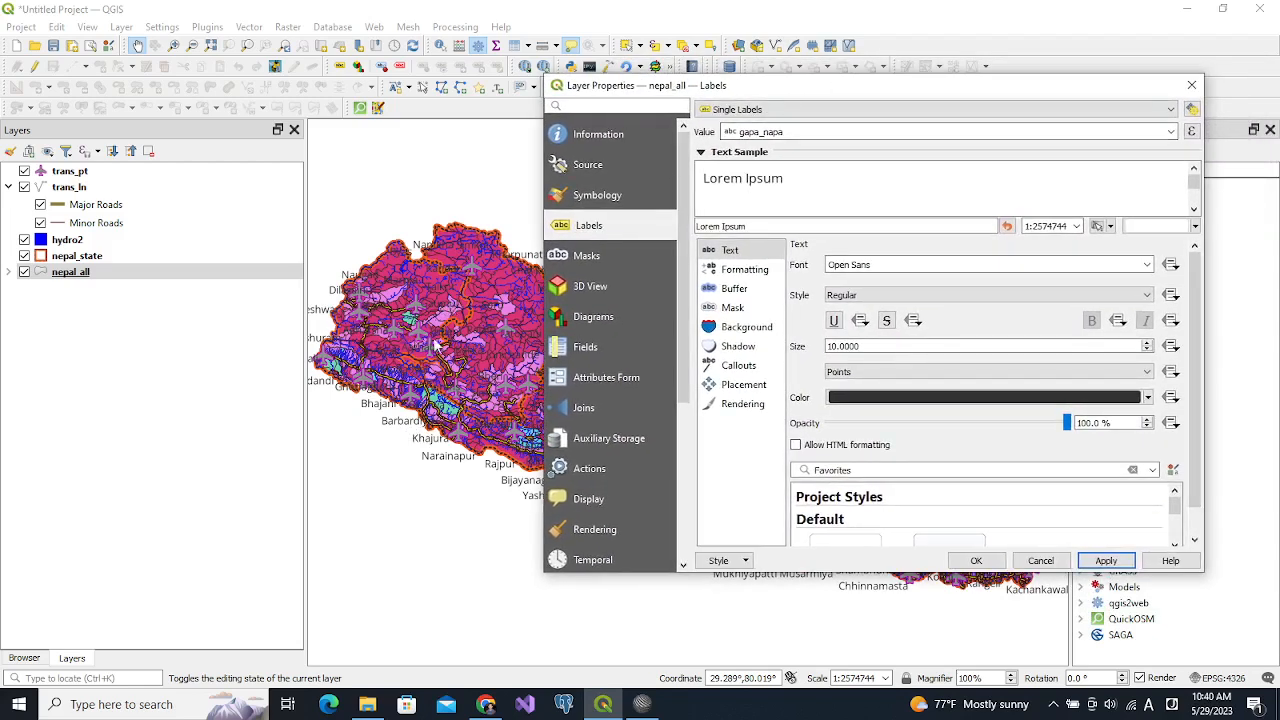
{"action": "left_click", "coordinate": [736, 290]}
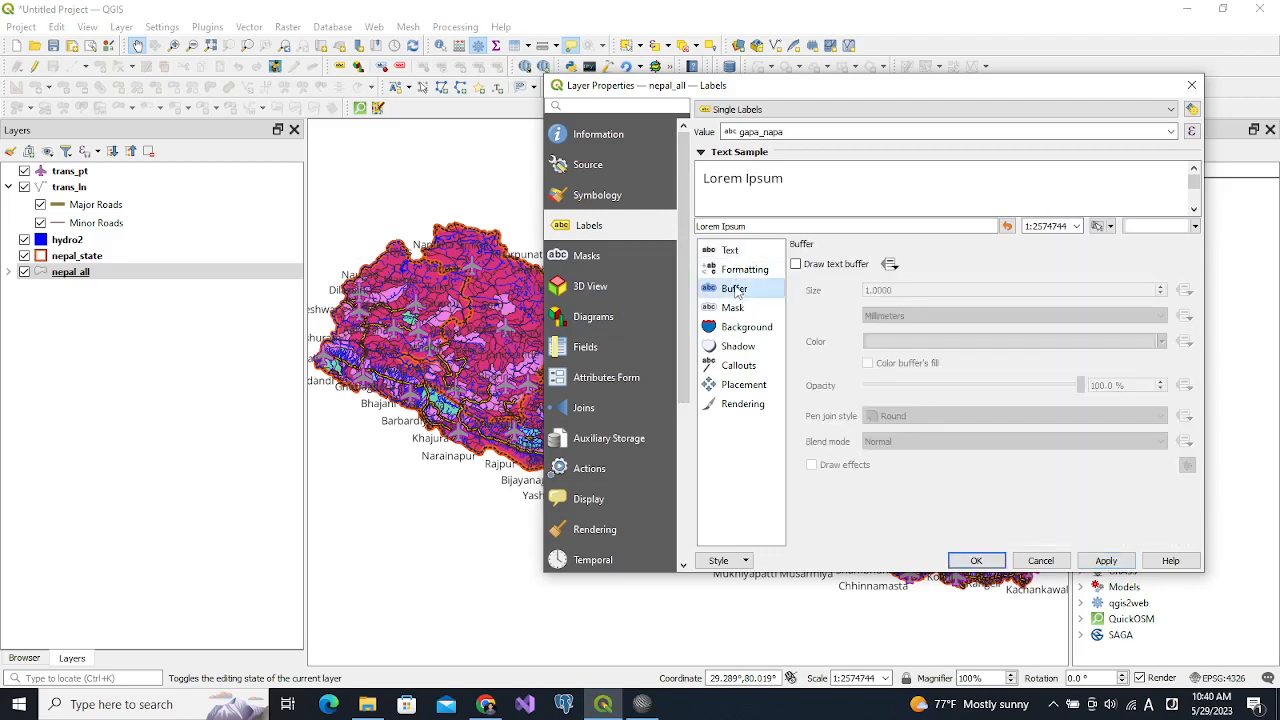
{"action": "left_click", "coordinate": [796, 264]}
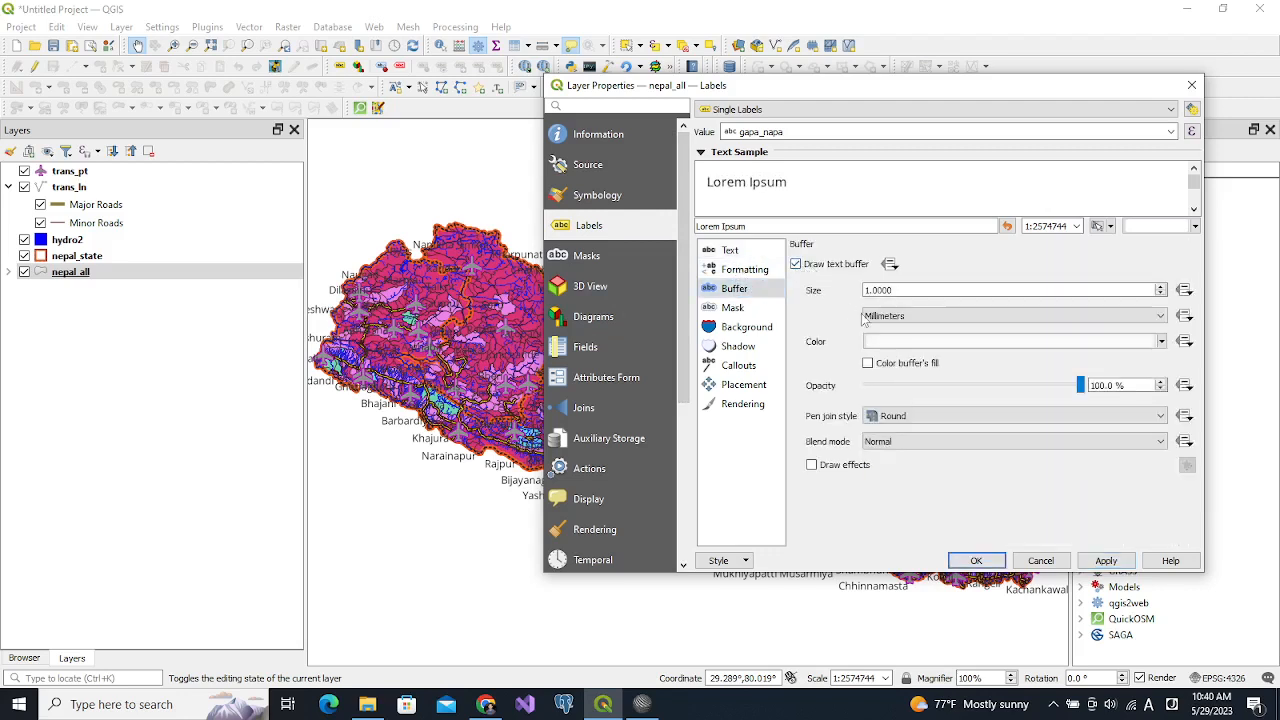
{"action": "left_click", "coordinate": [1104, 561]}
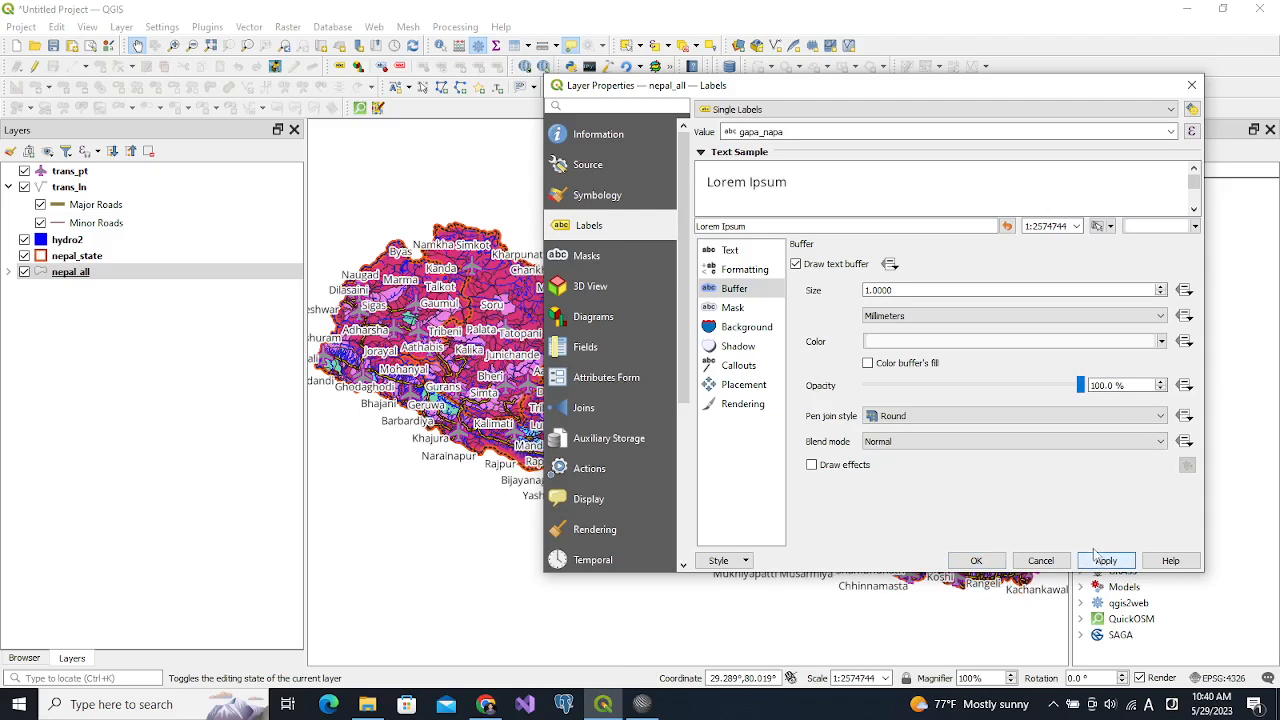
- Set the nepal_all label buffer size to 0.5 mm and apply it
{"action": "left_click", "coordinate": [890, 289]}
{"action": "left_click_drag", "start_coordinate": [890, 289], "coordinate": [846, 289]}
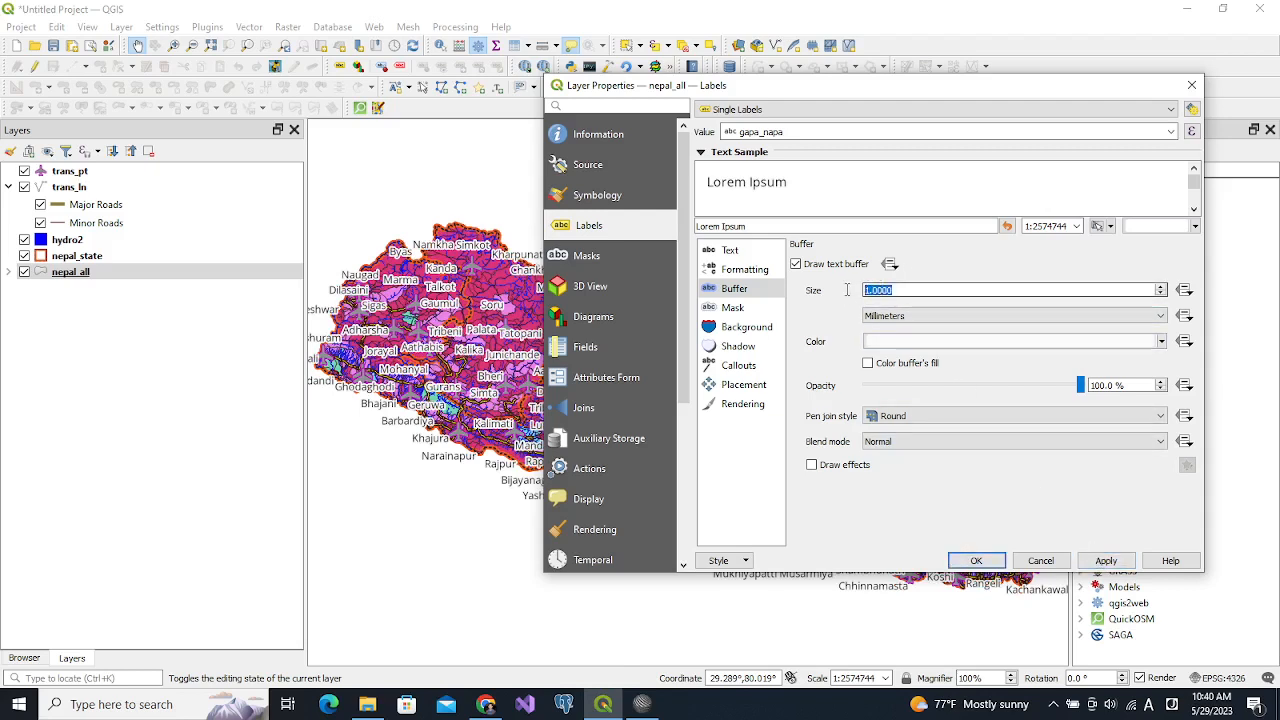
{"action": "type", "text": "0"}
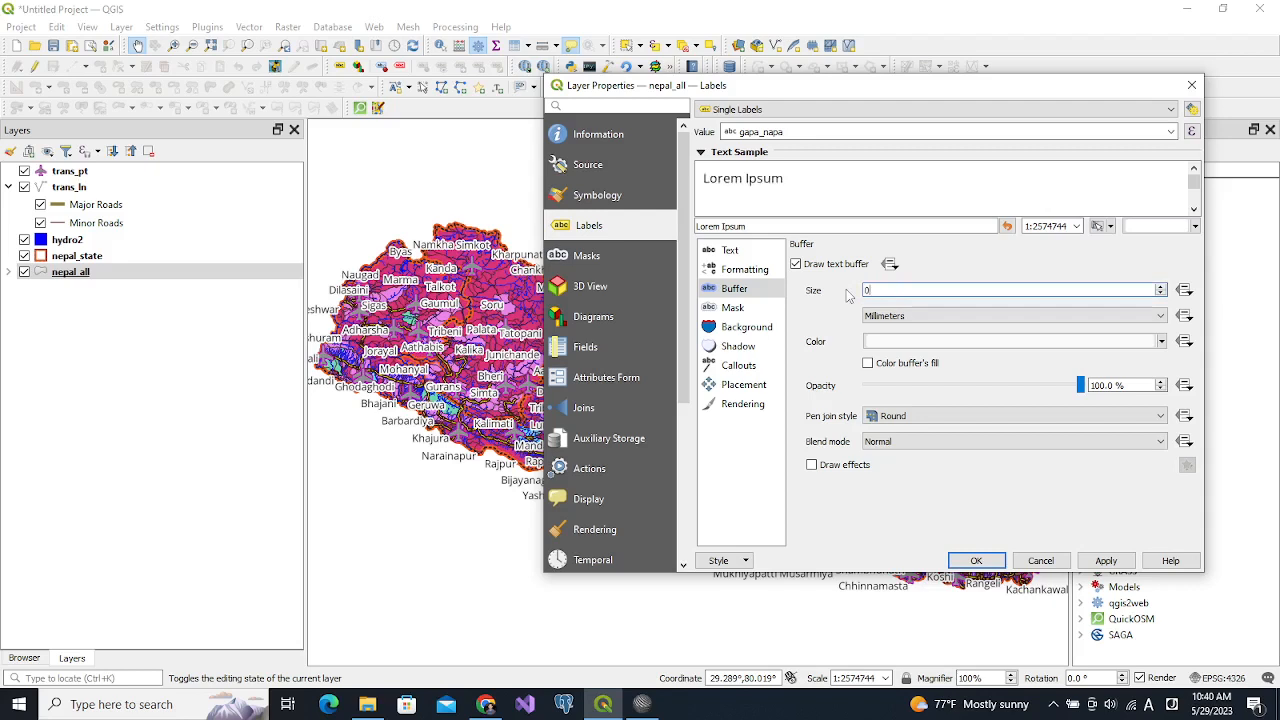
{"action": "type", "text": ".5"}
{"action": "left_click", "coordinate": [1095, 565]}
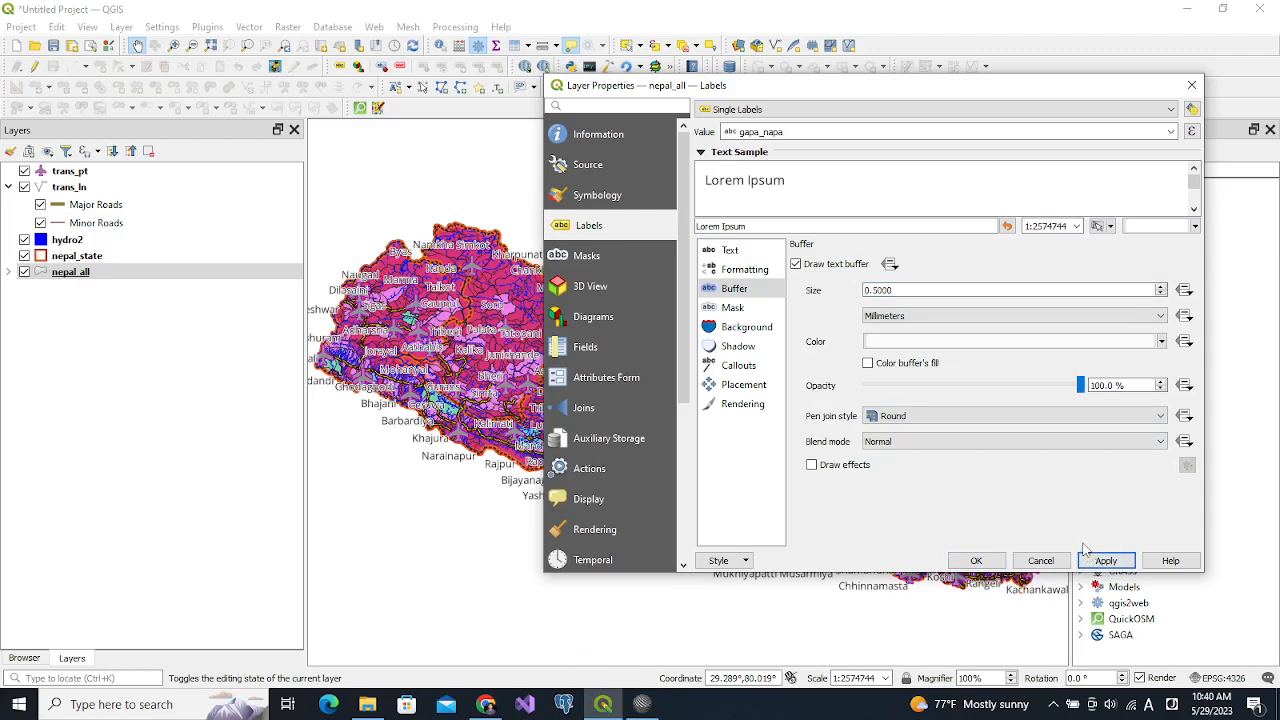
- Set the nepal_all label buffer size to 0.7 mm, then apply and accept the layer properties
{"action": "left_click", "coordinate": [883, 290]}
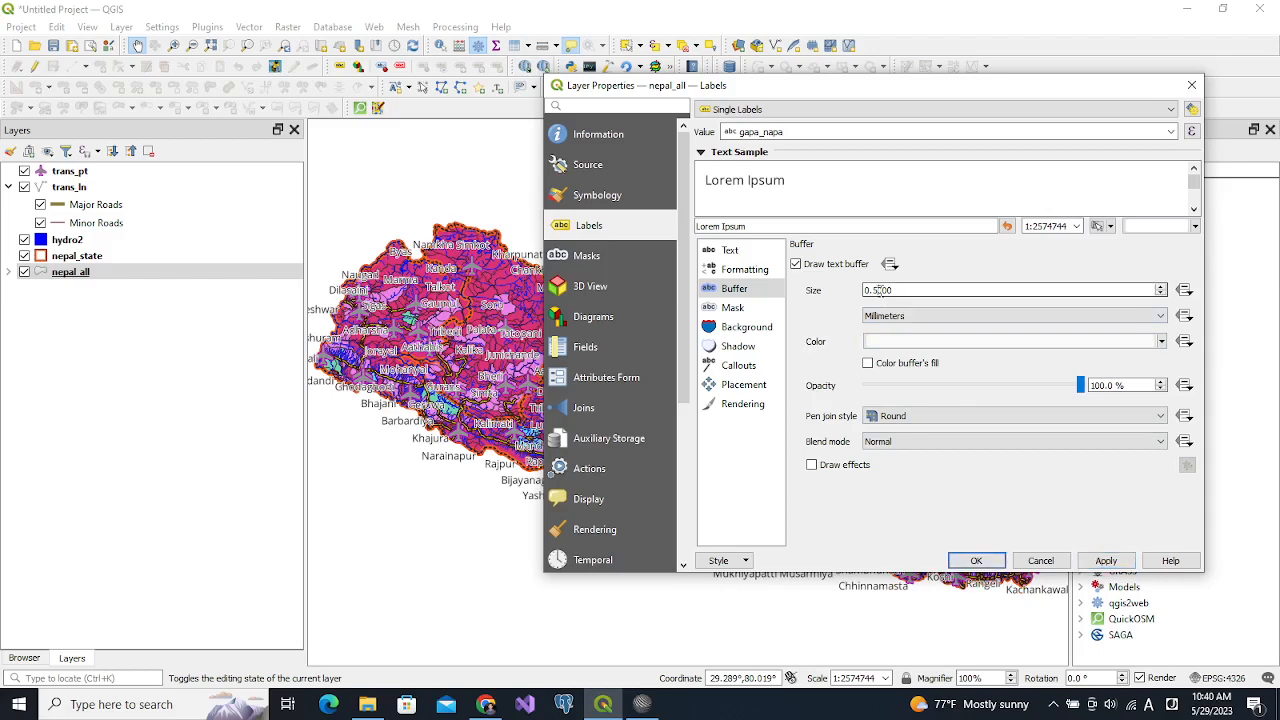
{"action": "key", "text": "BackSpace"}
{"action": "type", "text": "7"}
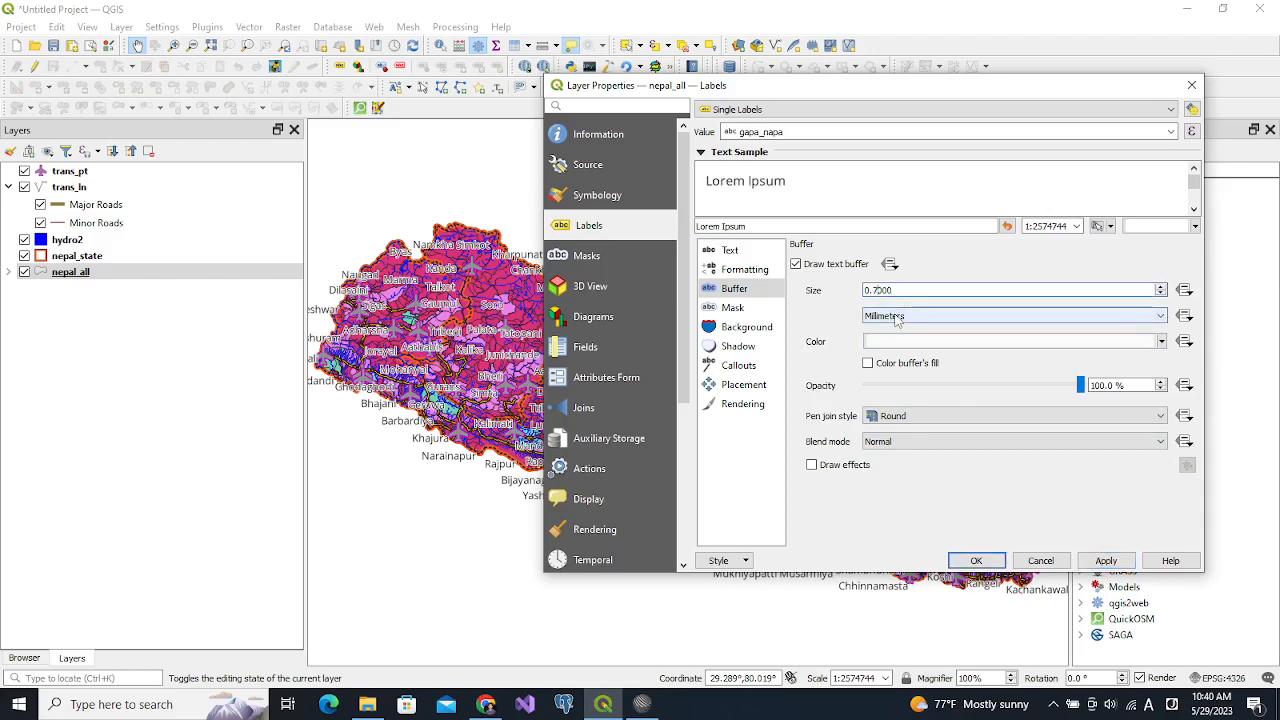
{"action": "left_click", "coordinate": [1098, 563]}
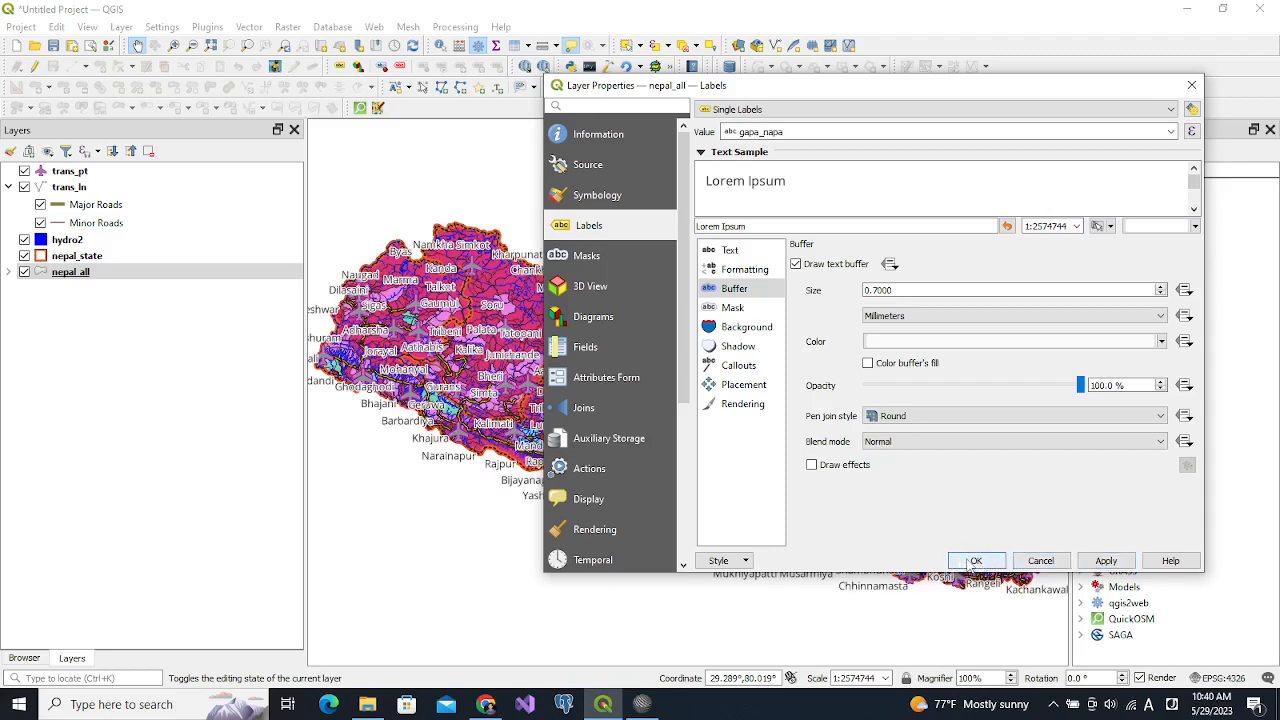
{"action": "left_click", "coordinate": [974, 561]}
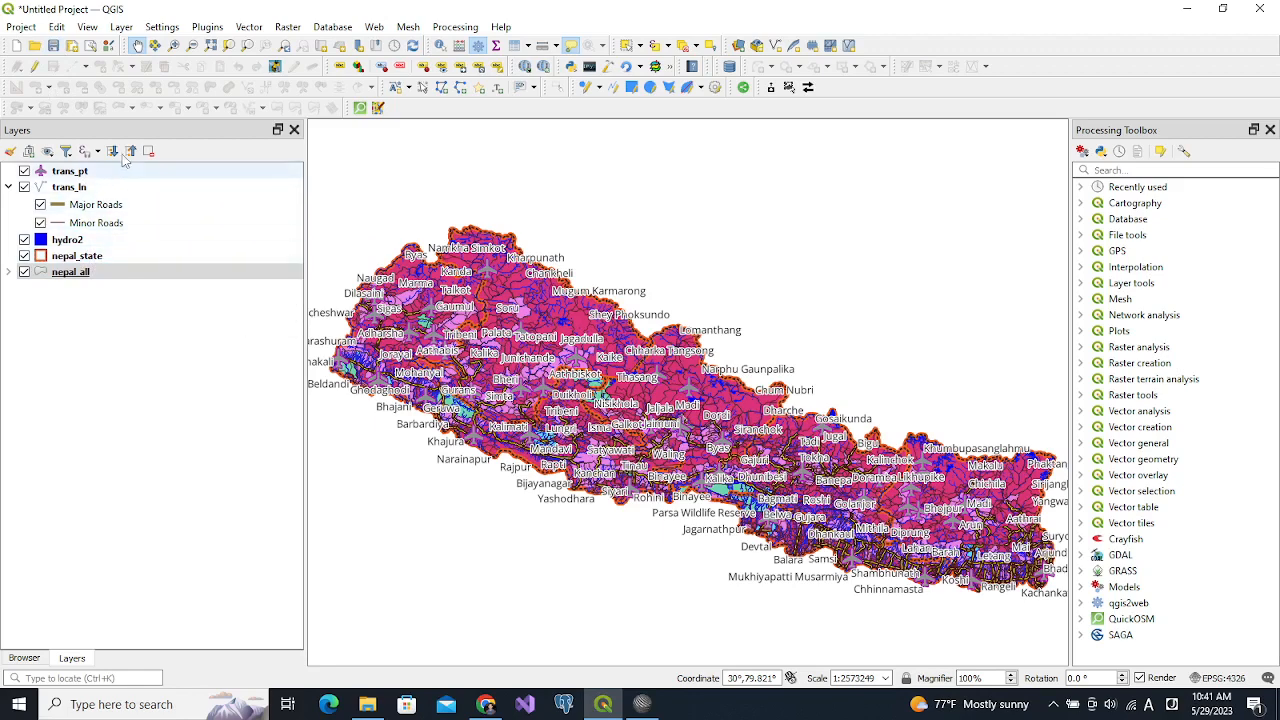
{"action": "left_click", "coordinate": [53, 48]}
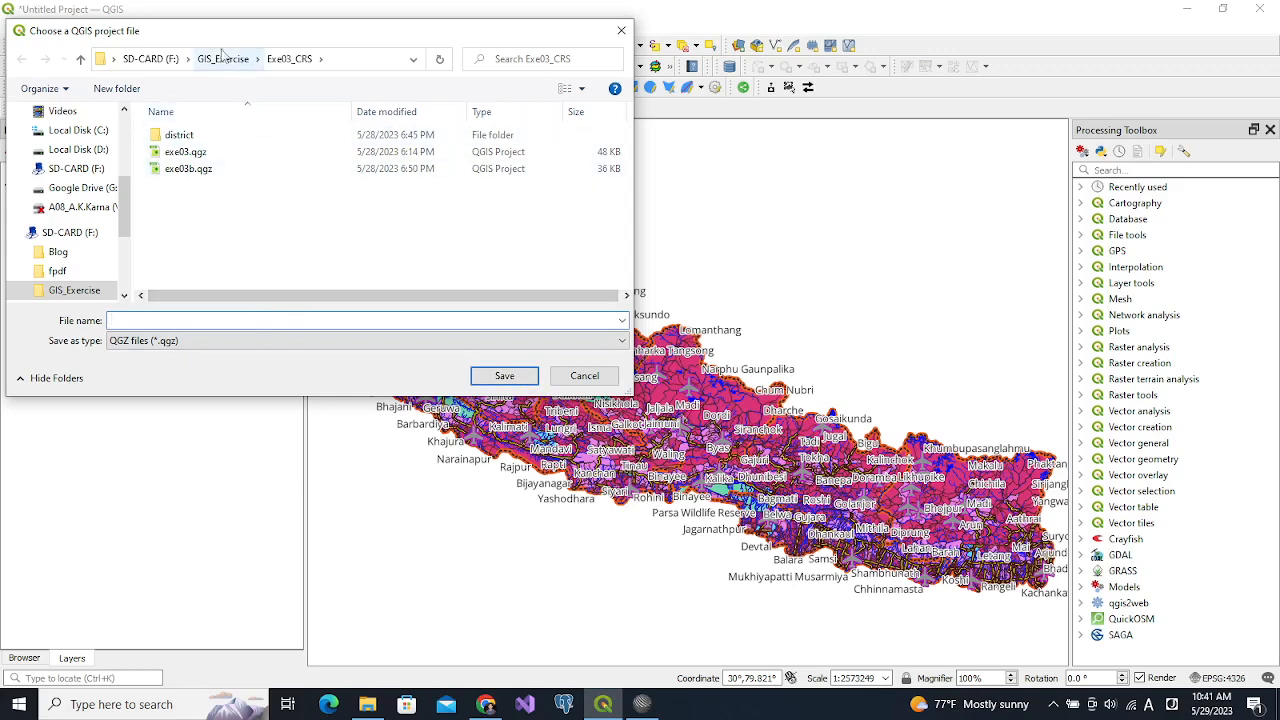
{"action": "left_click", "coordinate": [585, 376]}
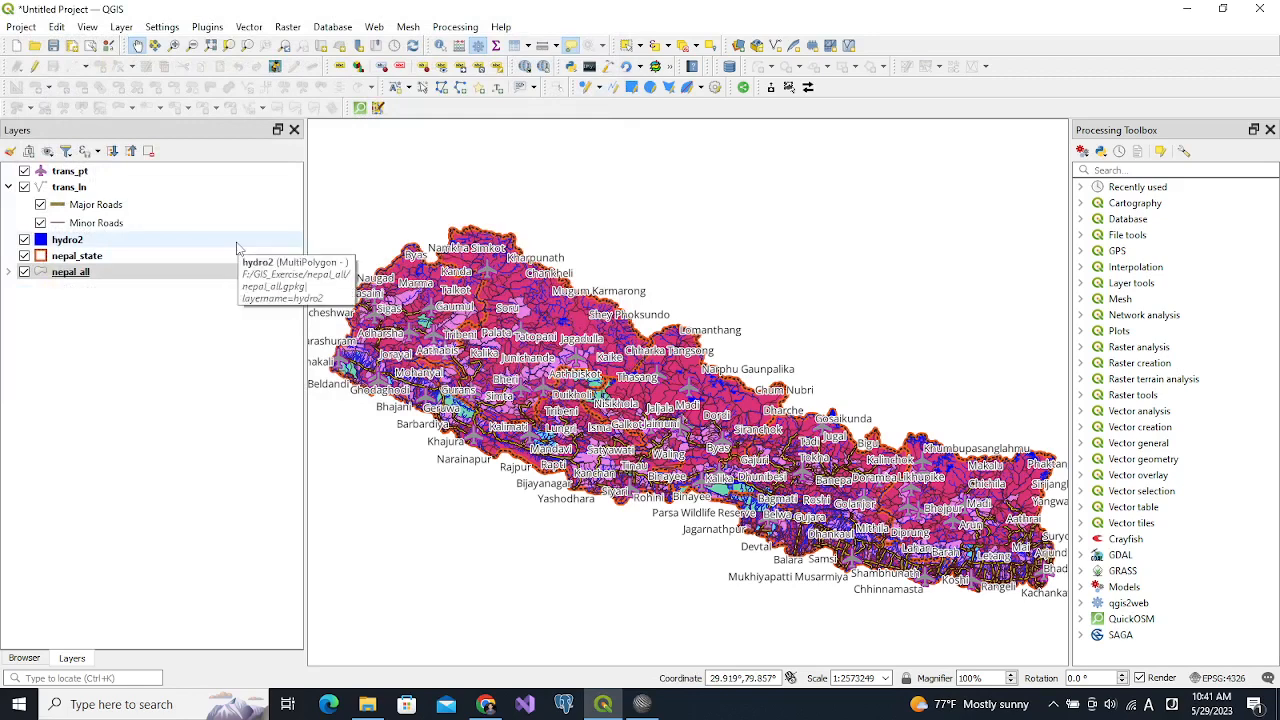
{"action": "left_click", "coordinate": [1053, 704]}
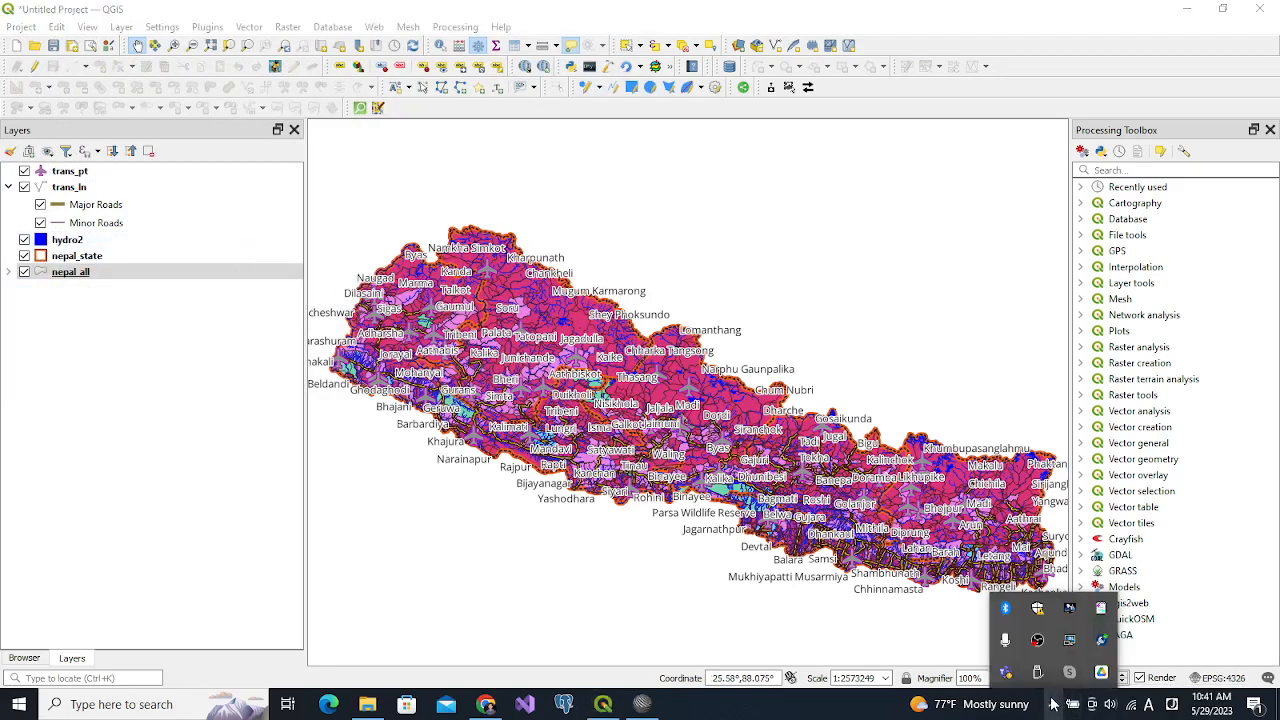
{"action": "right_click", "coordinate": [1039, 641]}
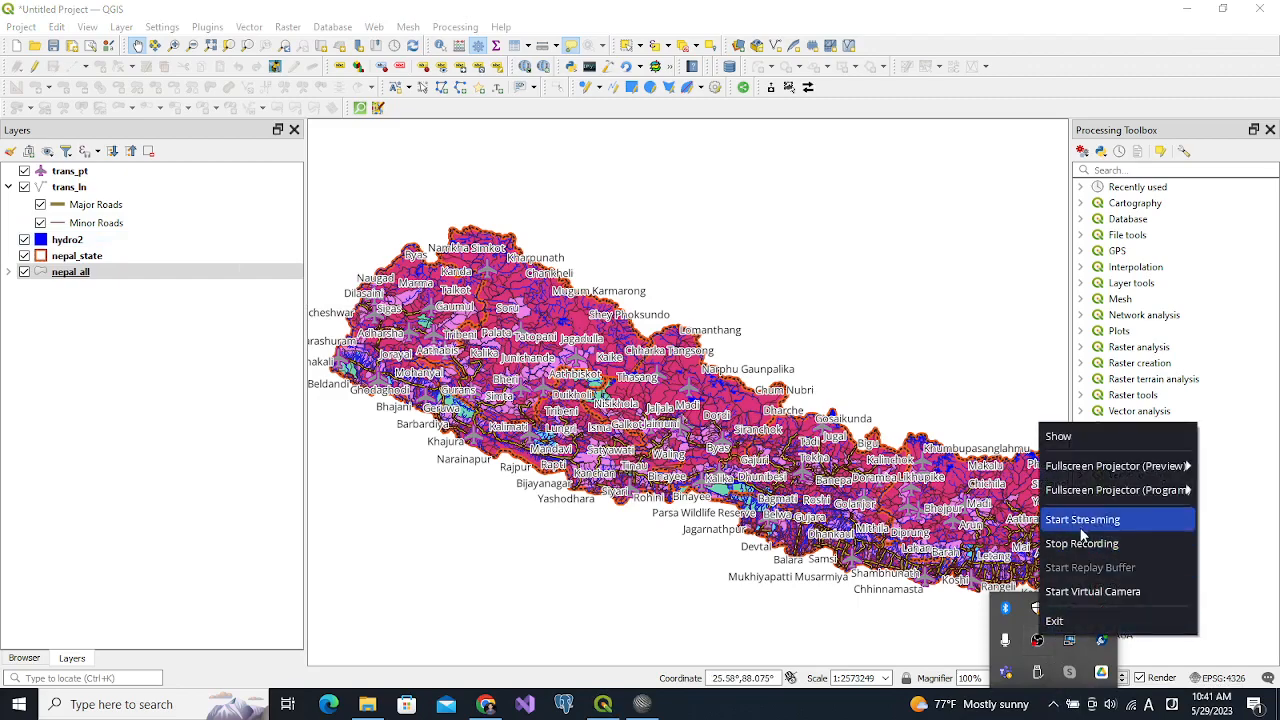